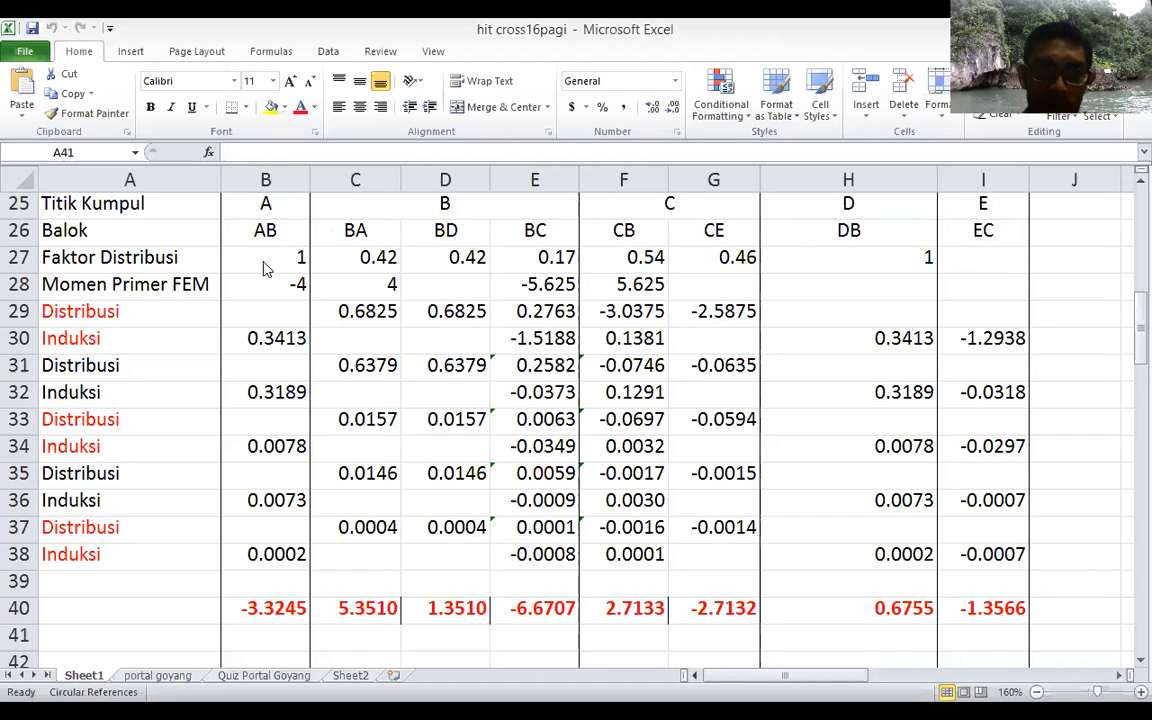
Step: Set the distribution factors (Faktor Distribusi) at joint B to 0.28 for BA, 0.48 for BD and 0.24 for BC
left_click(366, 257)
left_click(366, 257)
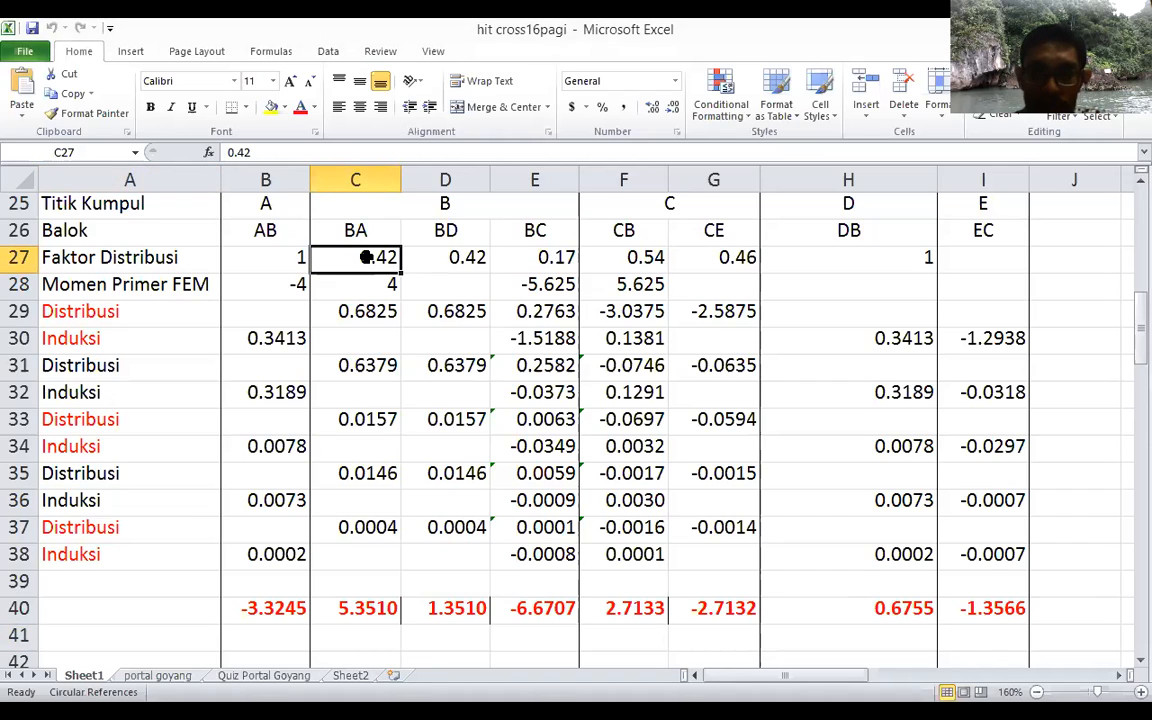
type("0.28")
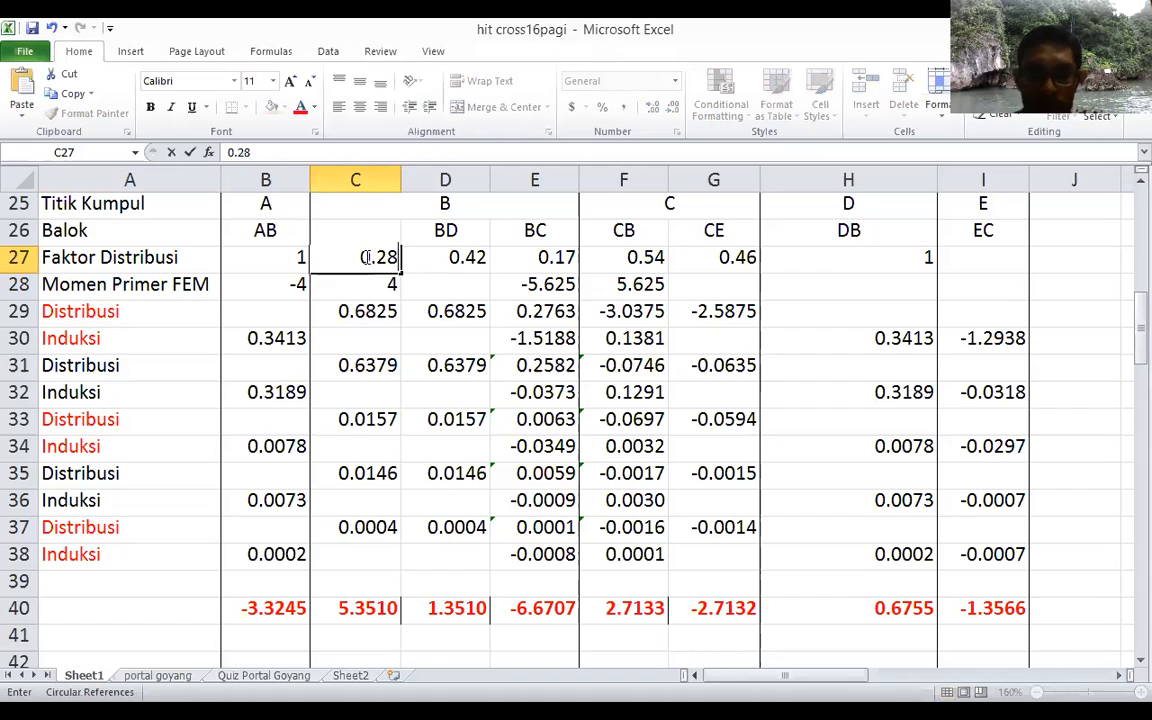
key("Tab")
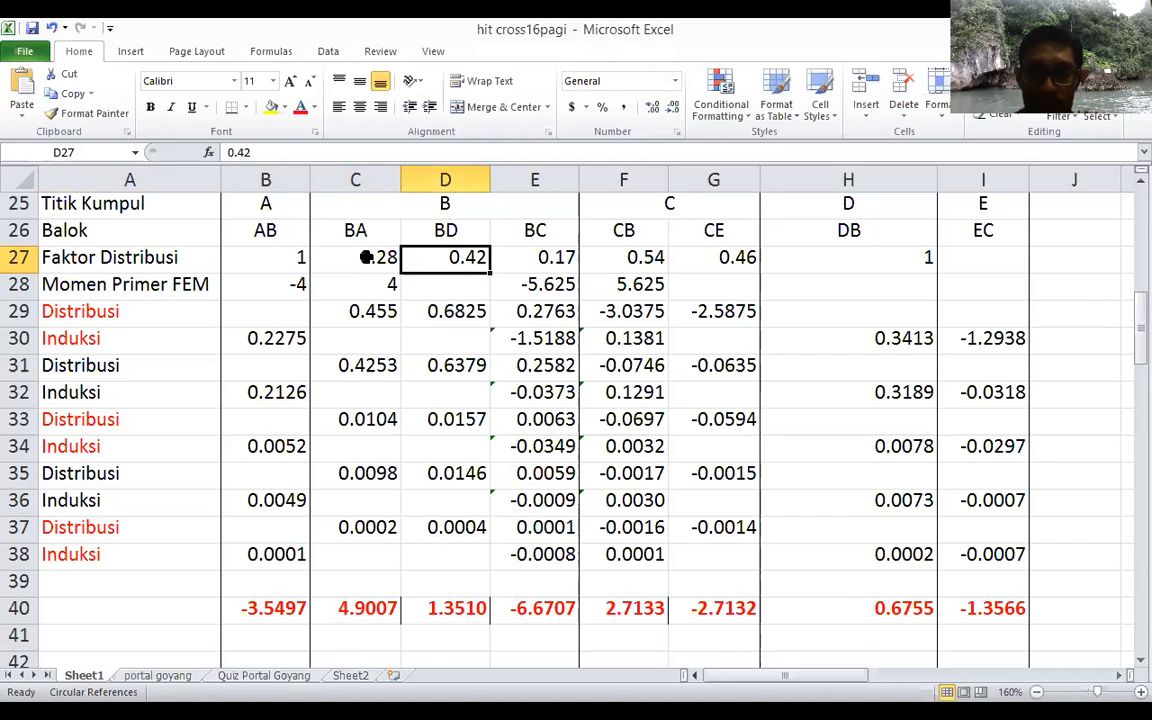
type("0.48")
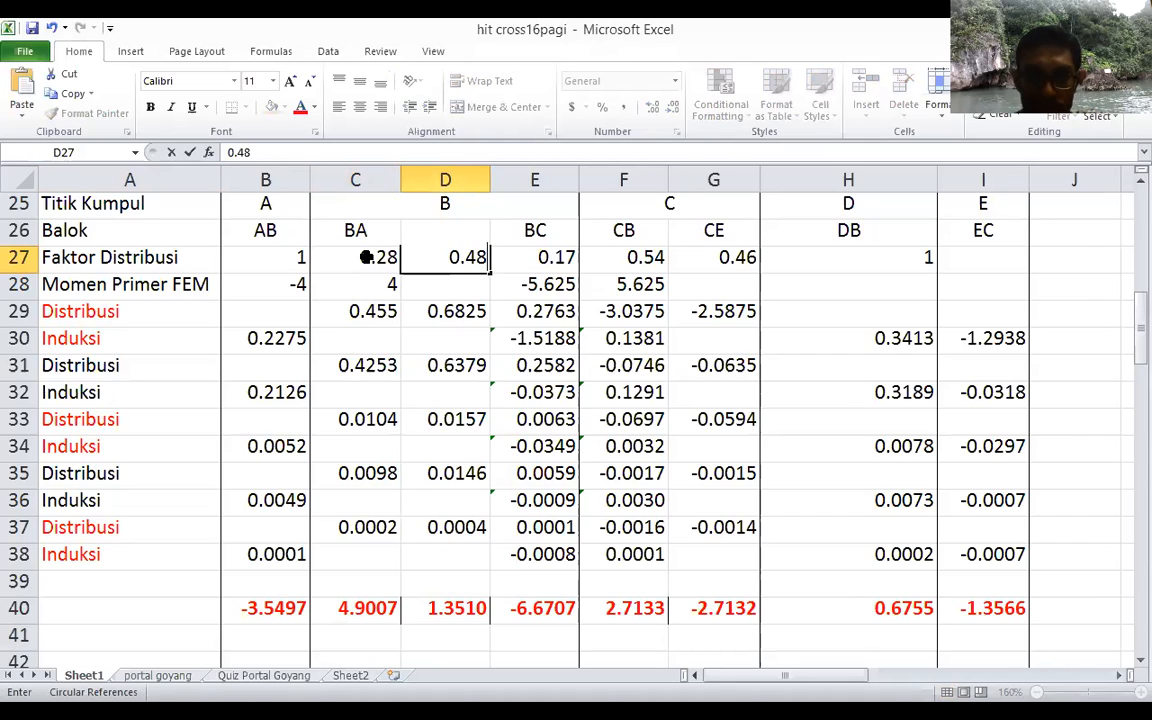
key("Tab")
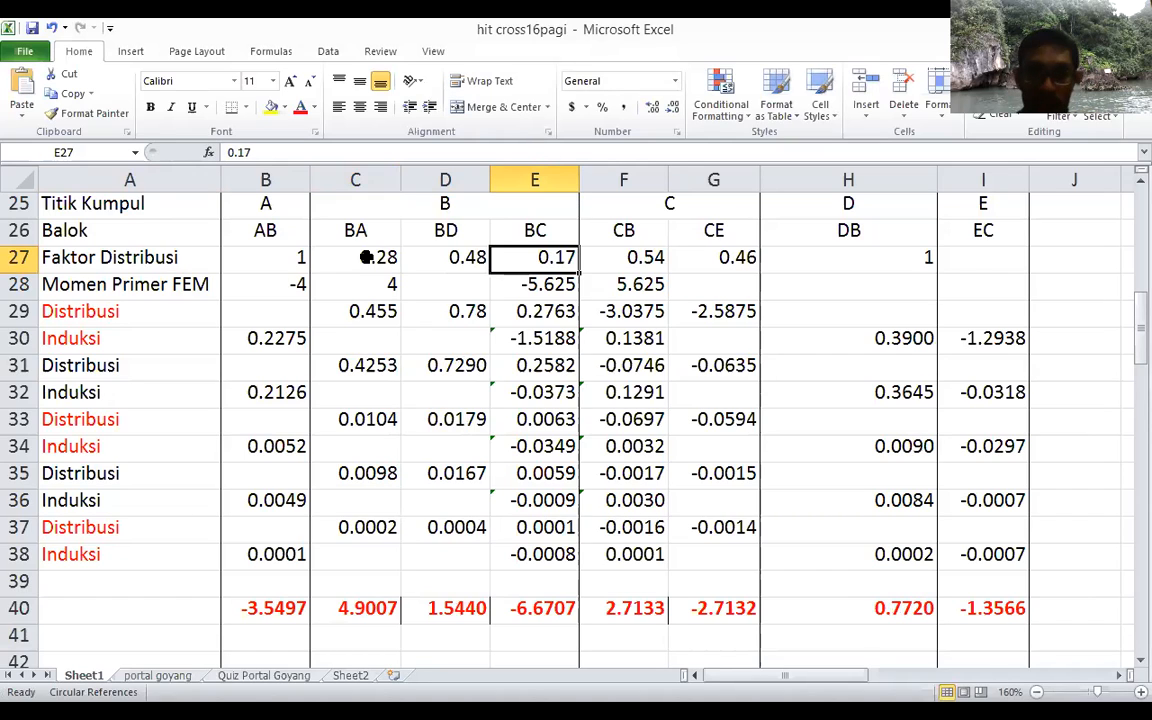
type("0.24")
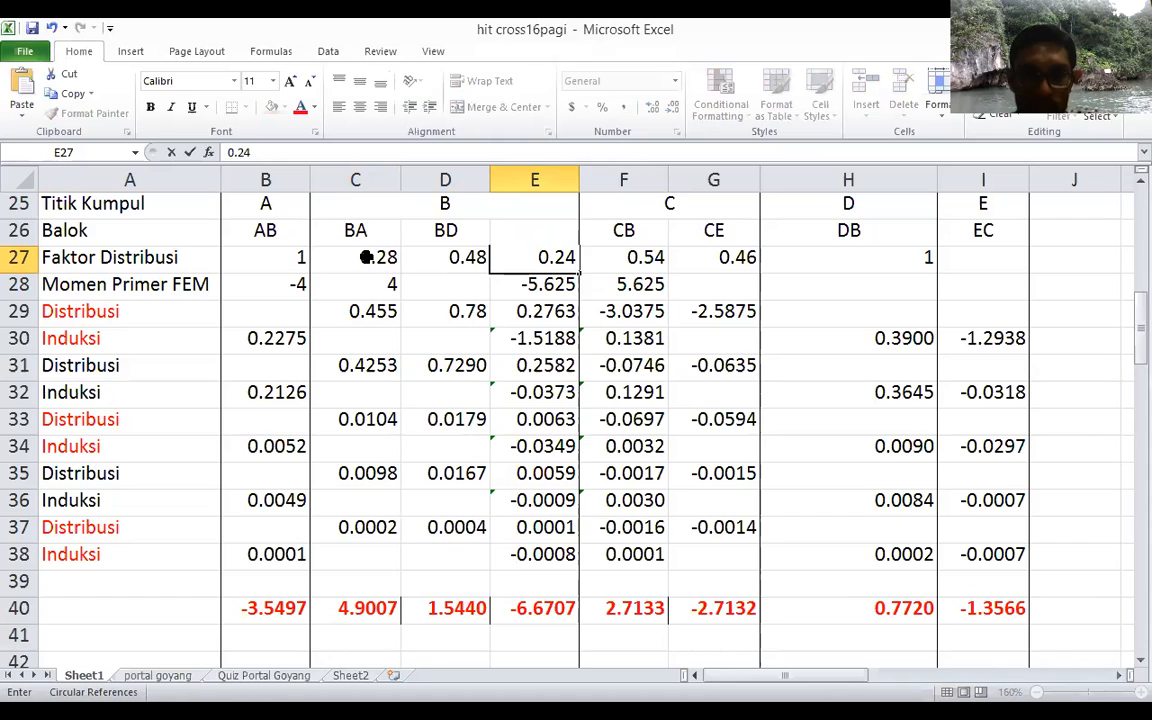
key("Tab")
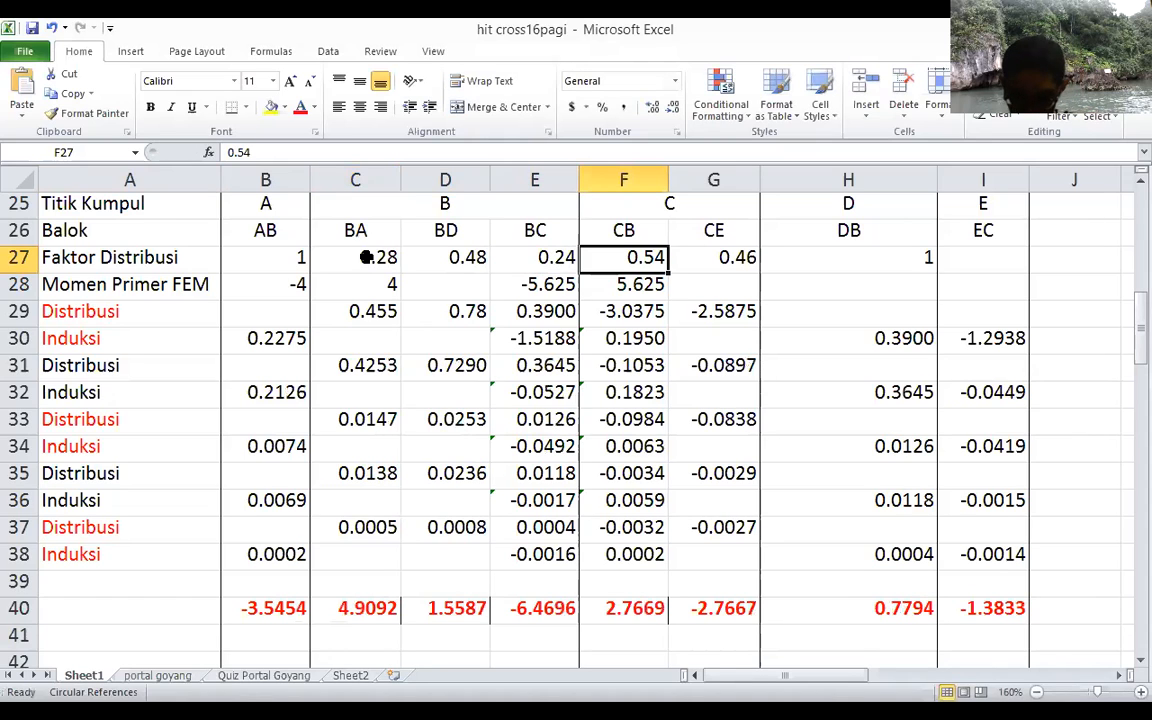
Step: Set the distribution factors at joint C to 0.5 for both CB and CE
type("0.5")
key("Tab")
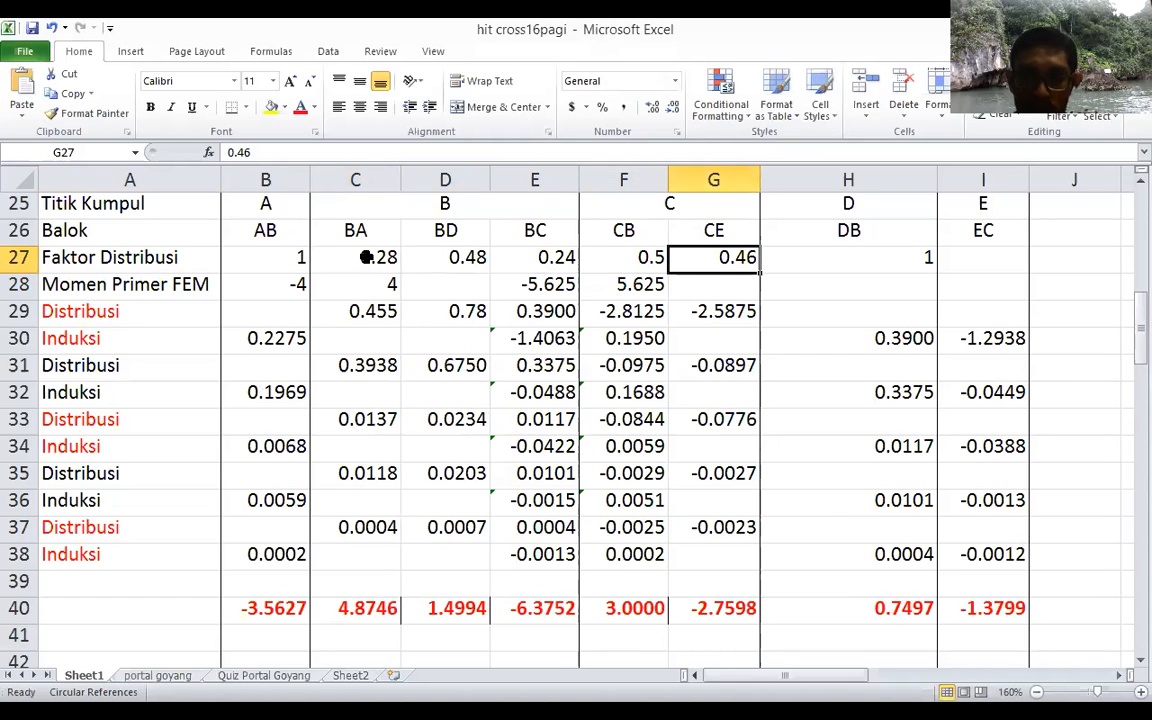
type("0.5")
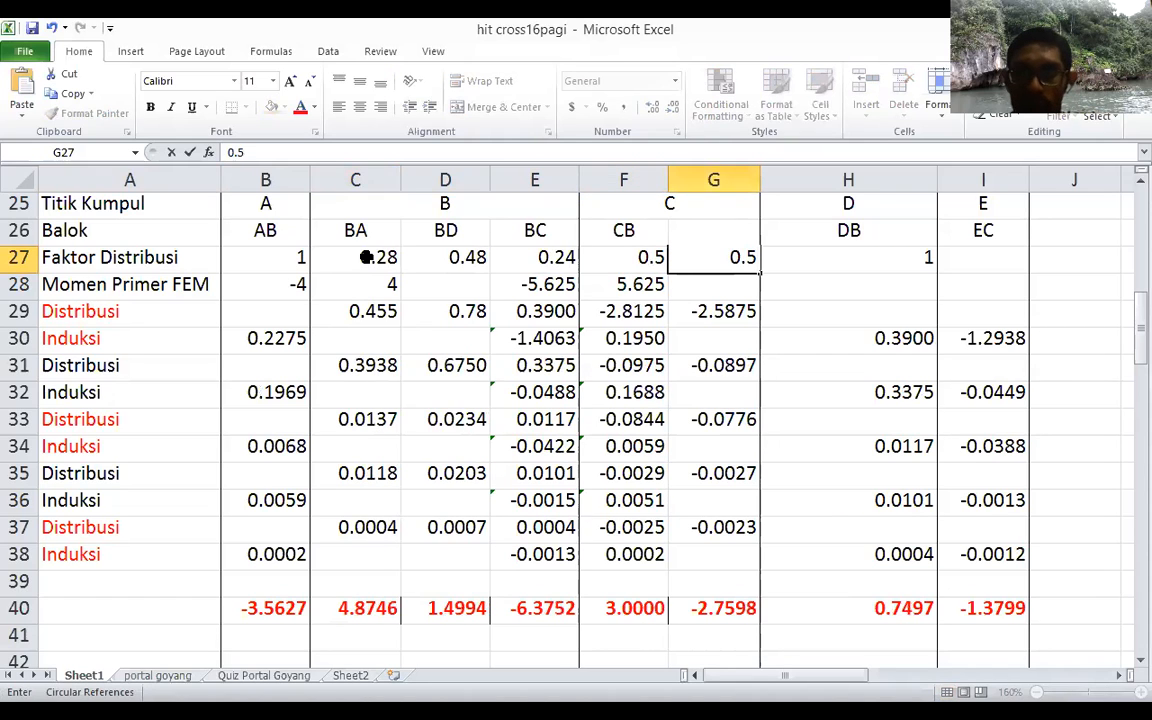
key("Tab")
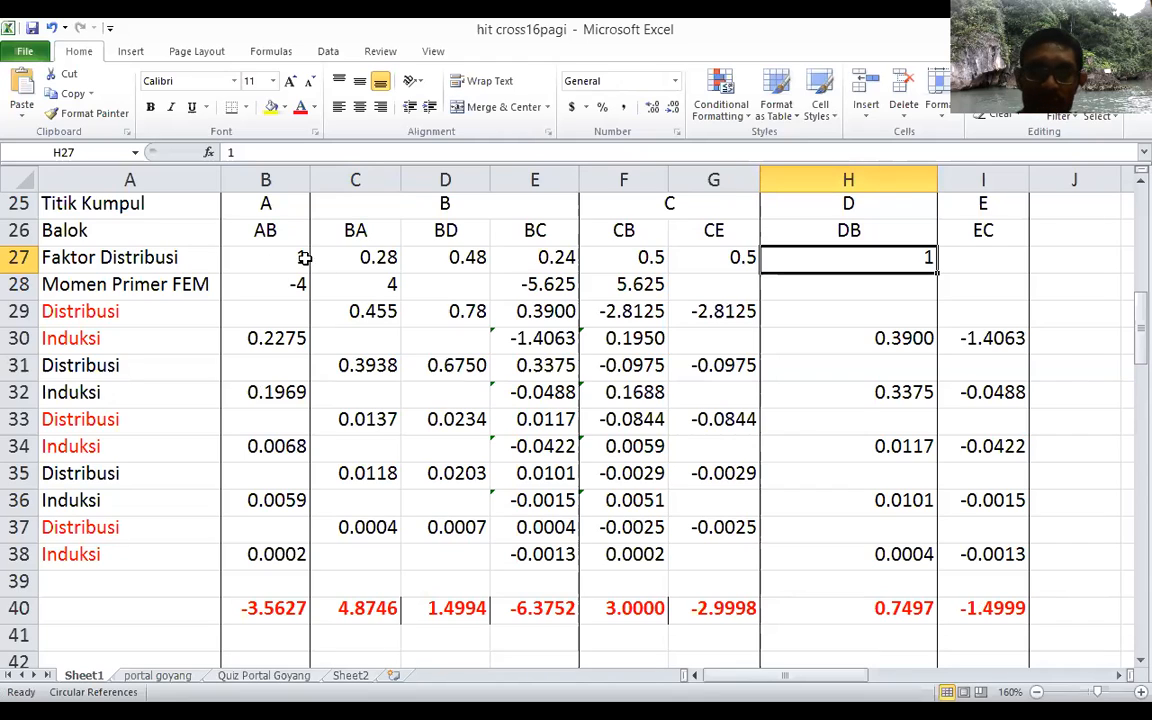
Step: Set the primary fixed-end moments (Momen Primer FEM) to -8.33 for AB and 8.33 for BA
left_click(262, 294)
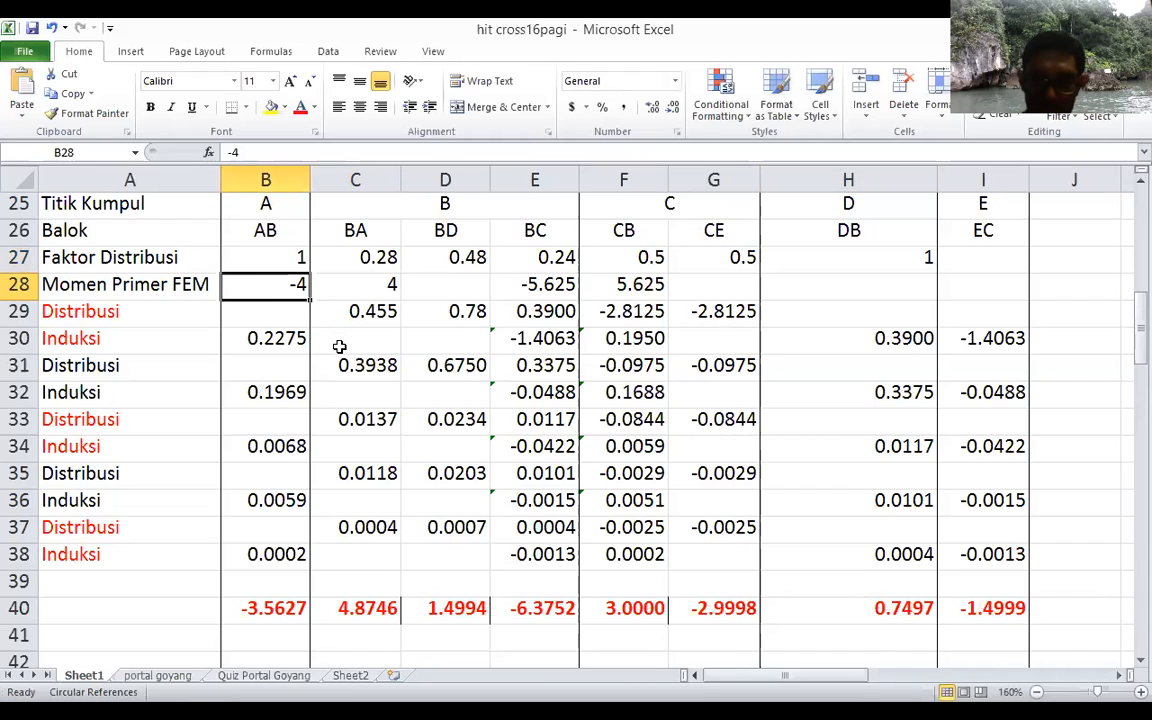
type("-8")
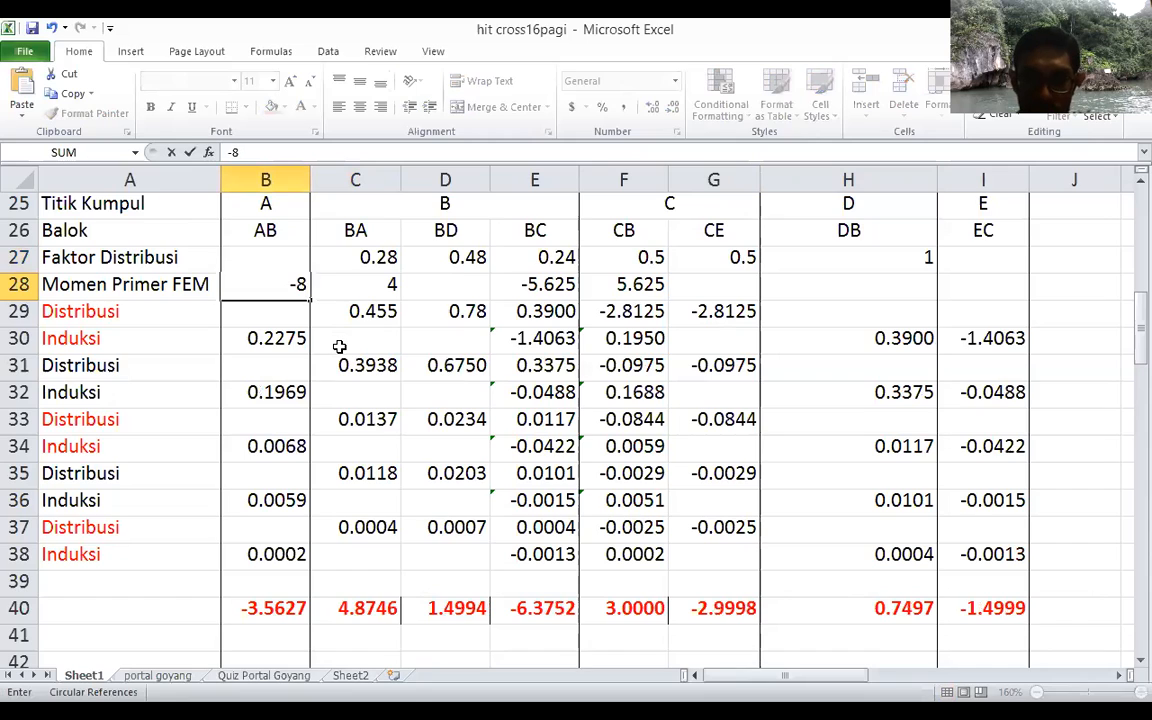
type(".33")
key("Return")
key("Tab")
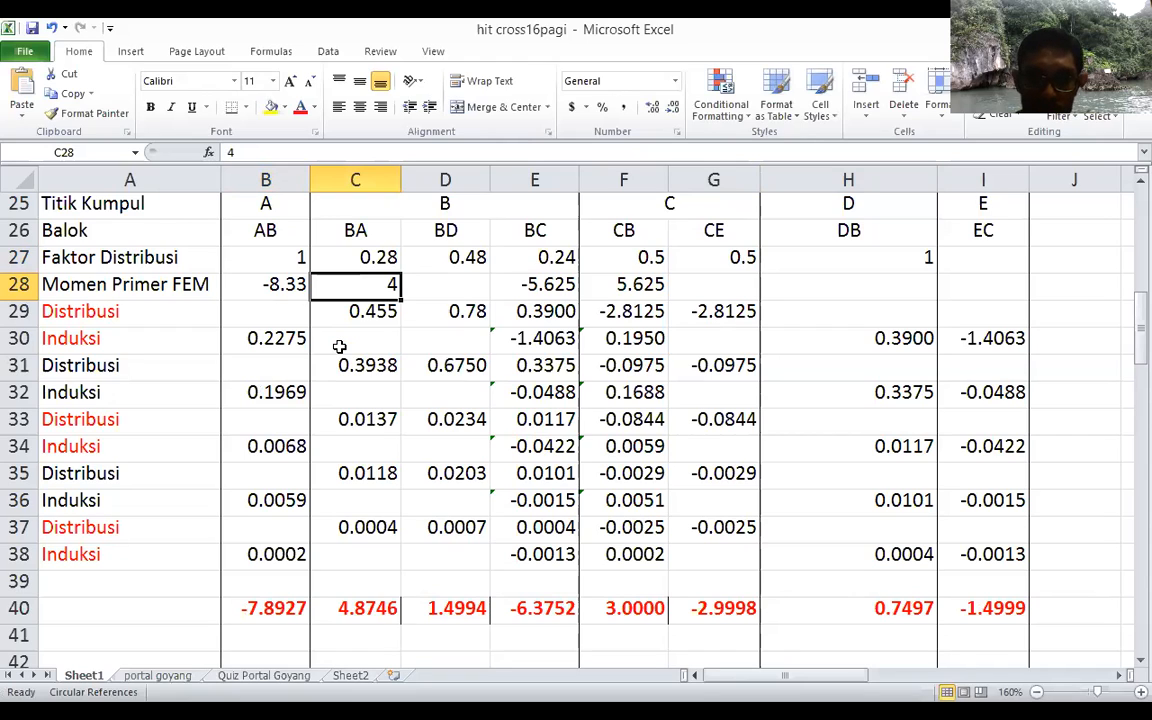
type("8.33")
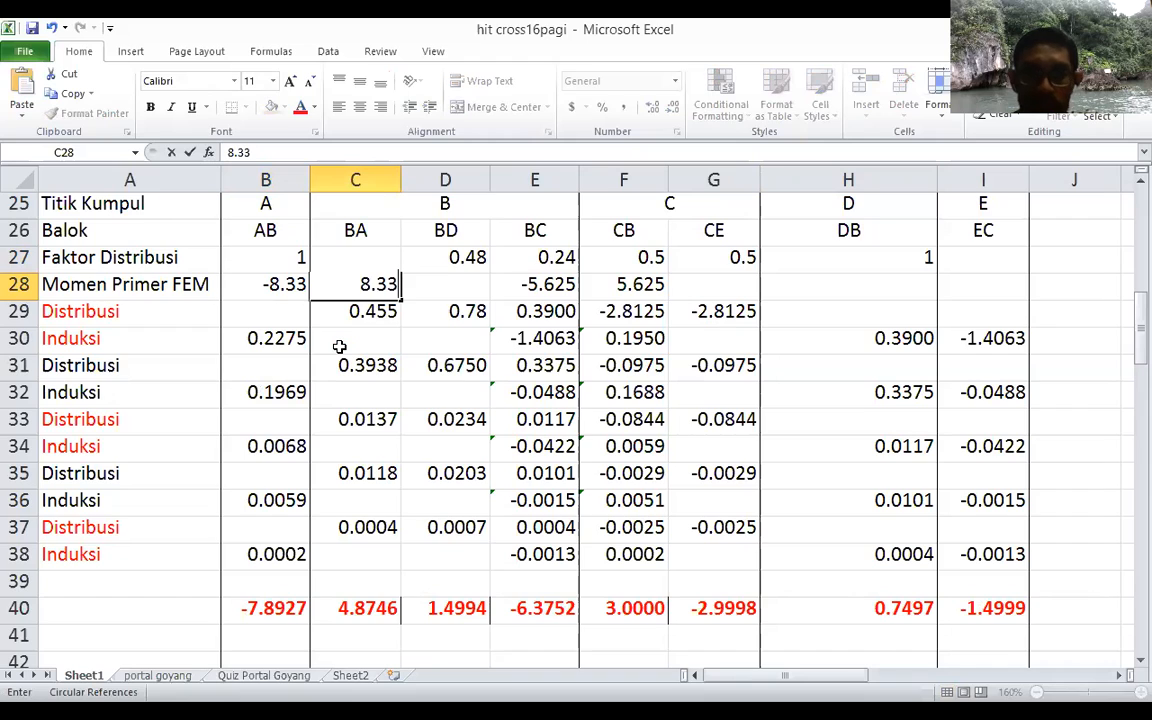
key("Tab")
key("Tab")
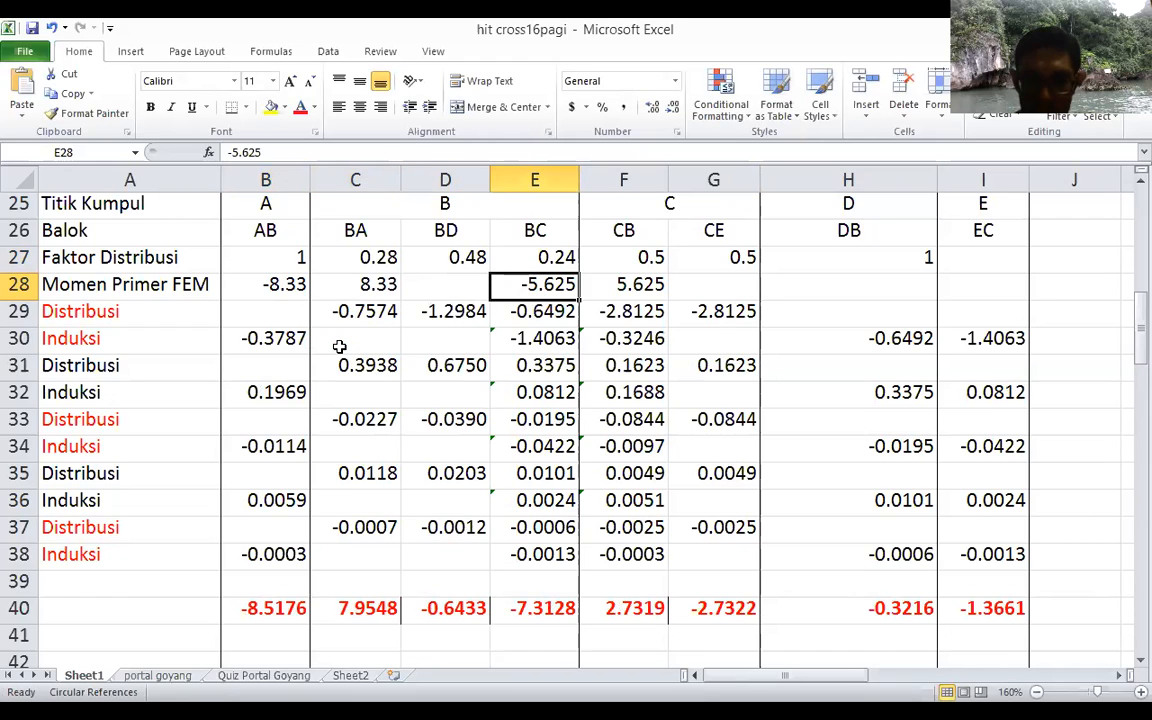
Step: Set the primary fixed-end moments to -7.5 for BC and 7.5 for CB
type("-7.5")
key("Tab")
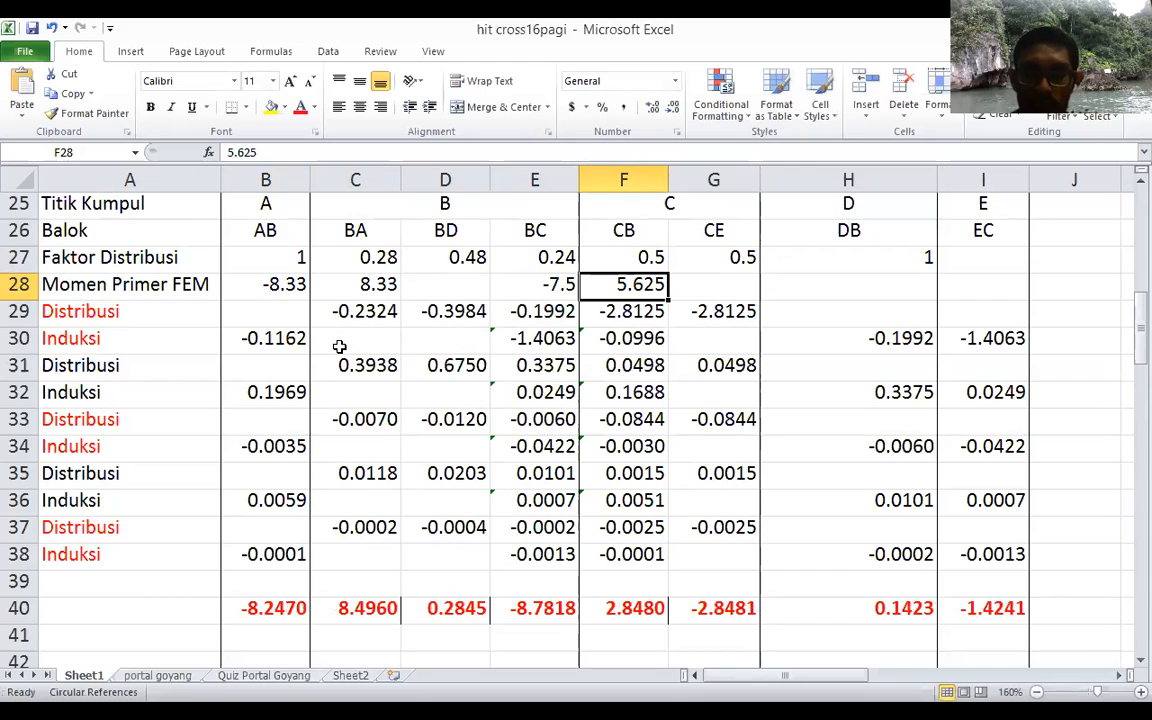
type("7.5")
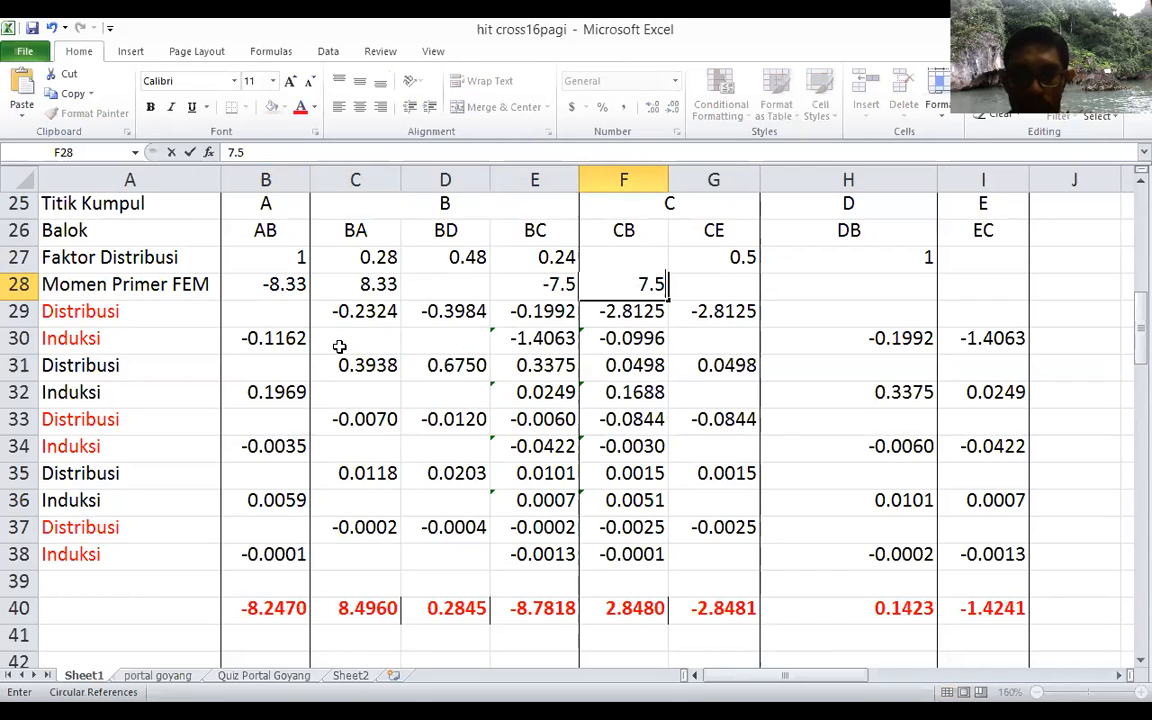
key("Tab")
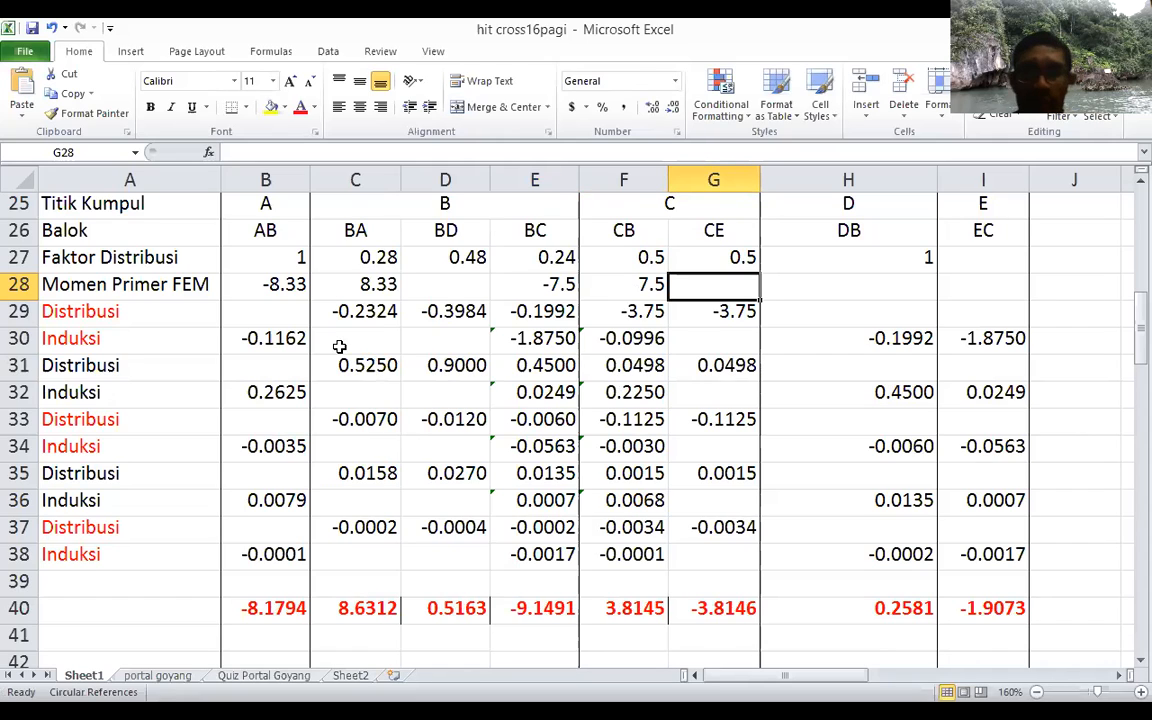
Step: Examine the first Distribusi row's formulas for joint B in C29, D29 and E29, checking which factor and moment cells they reference
key("Down")
key("Left")
key("Left")
key("Left")
key("Left")
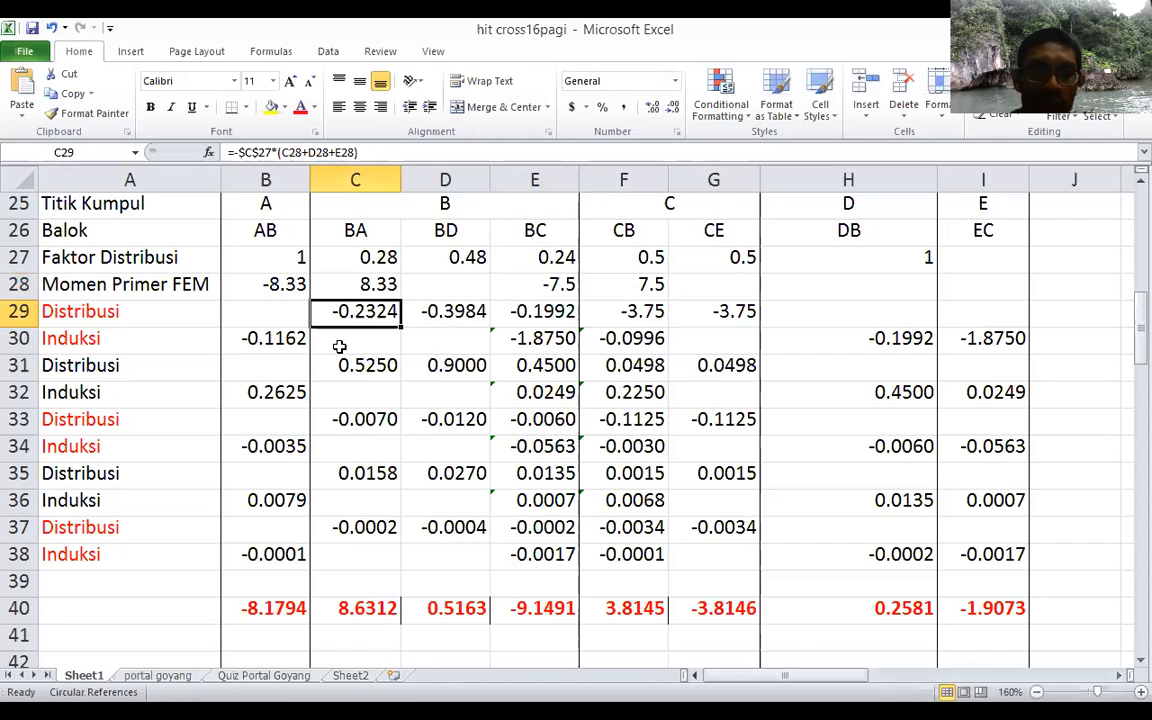
key("Left")
key("Left")
key("Right")
key("Right")
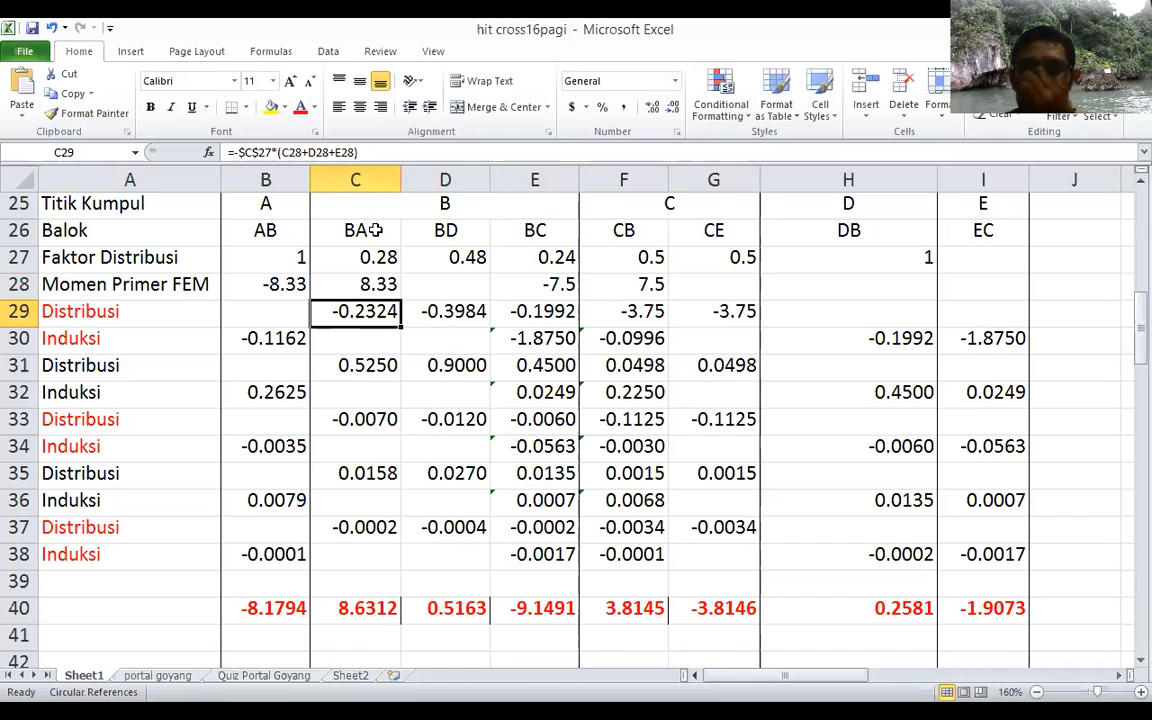
left_click(390, 149)
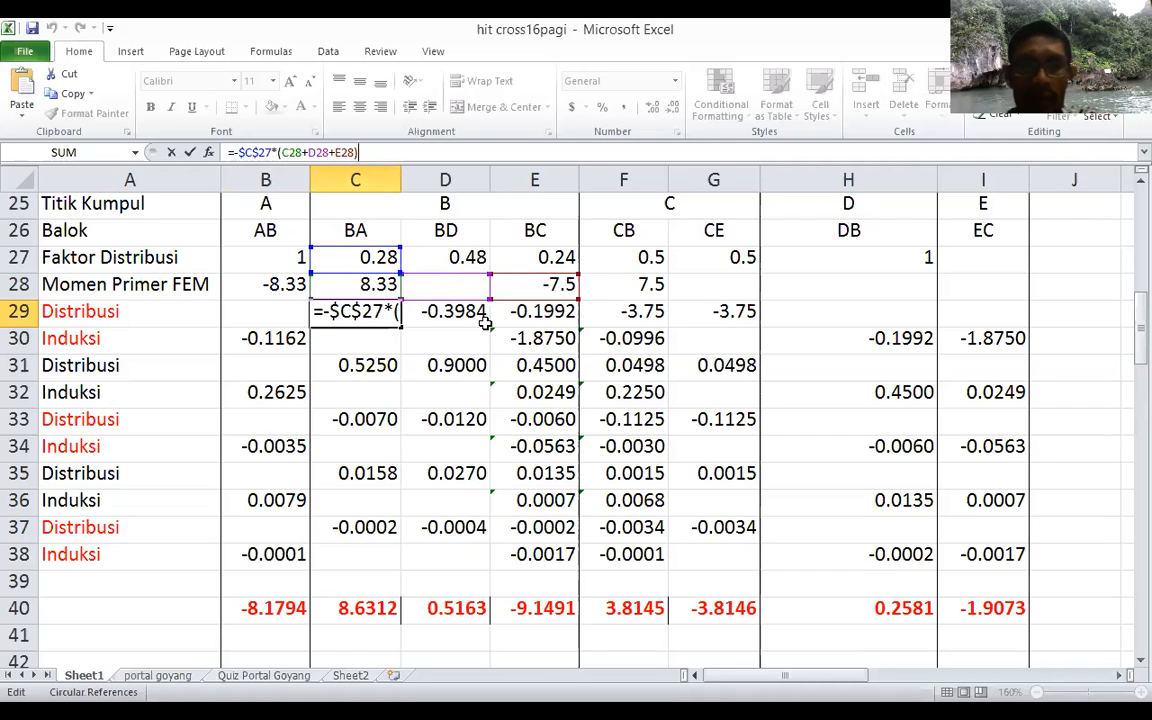
key("Tab")
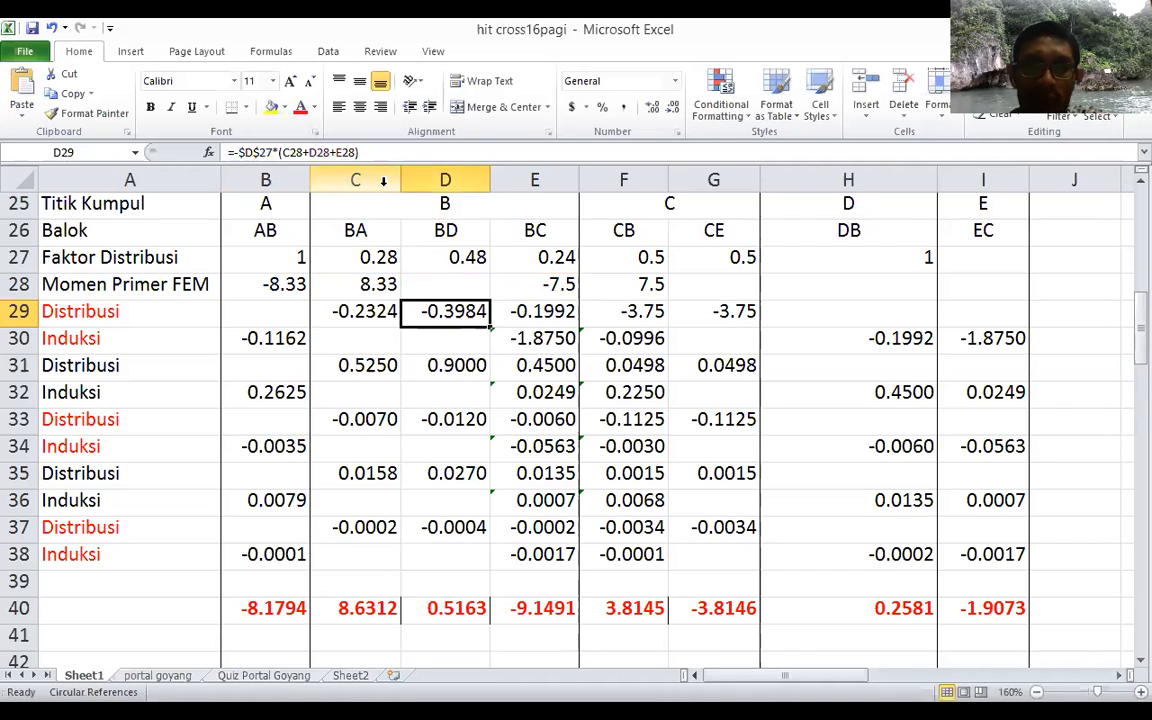
left_click(370, 152)
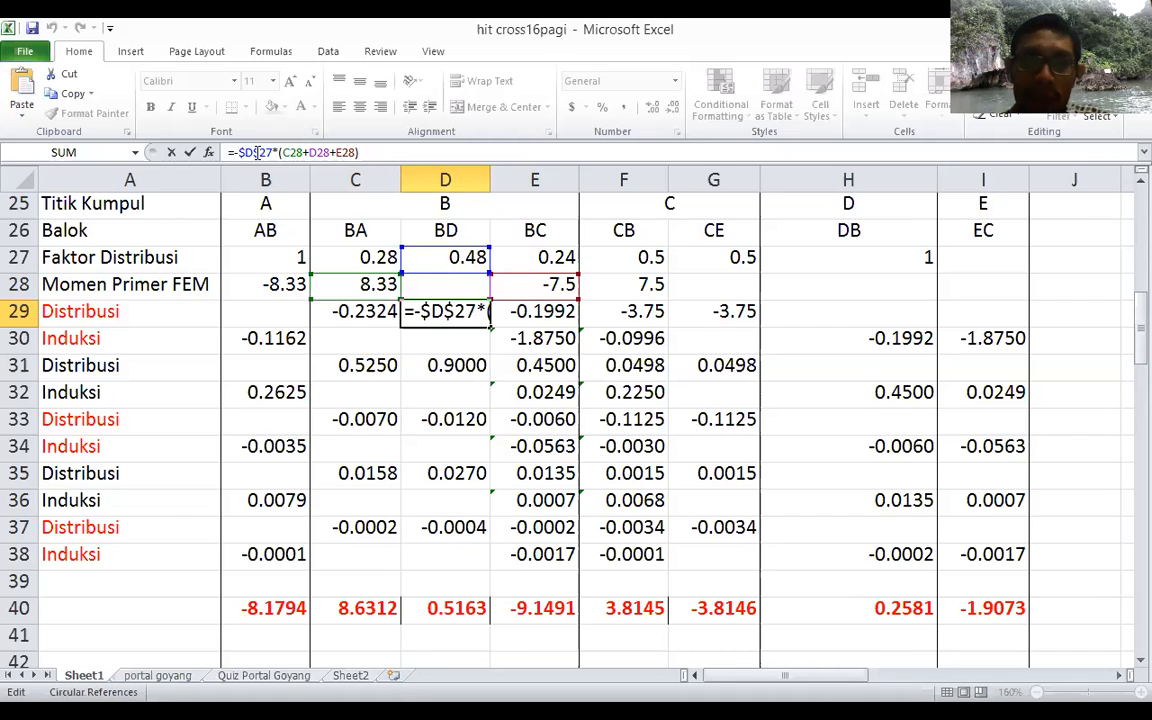
left_click(518, 259)
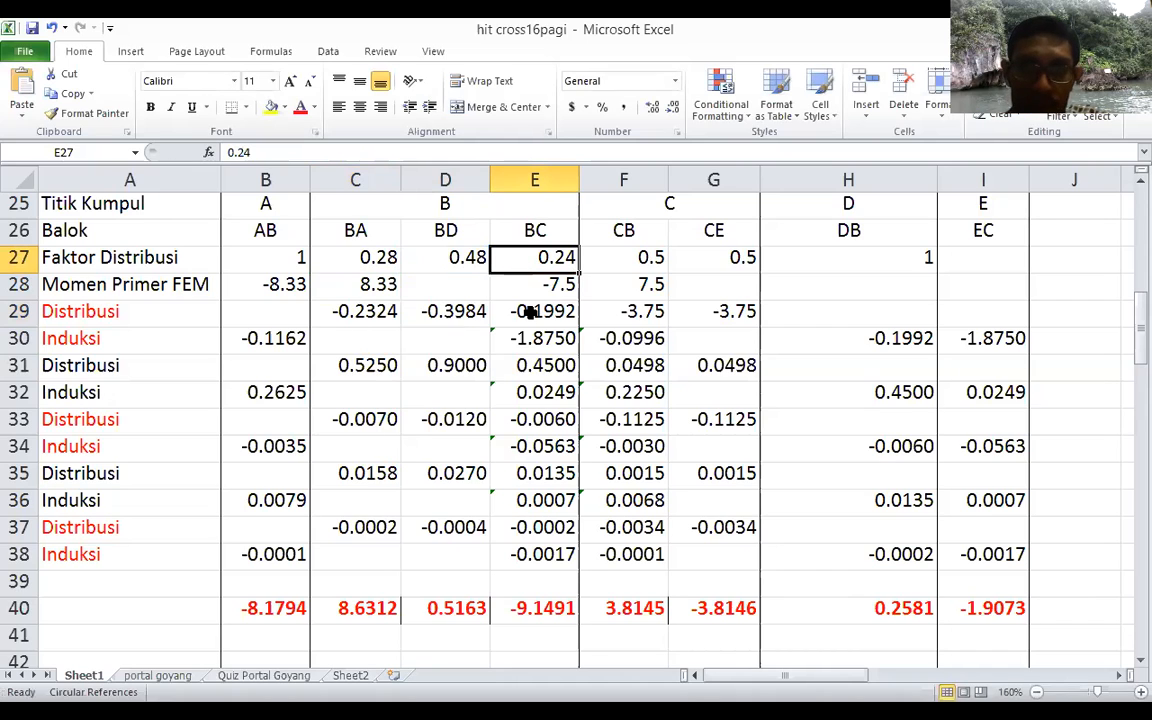
left_click(530, 312)
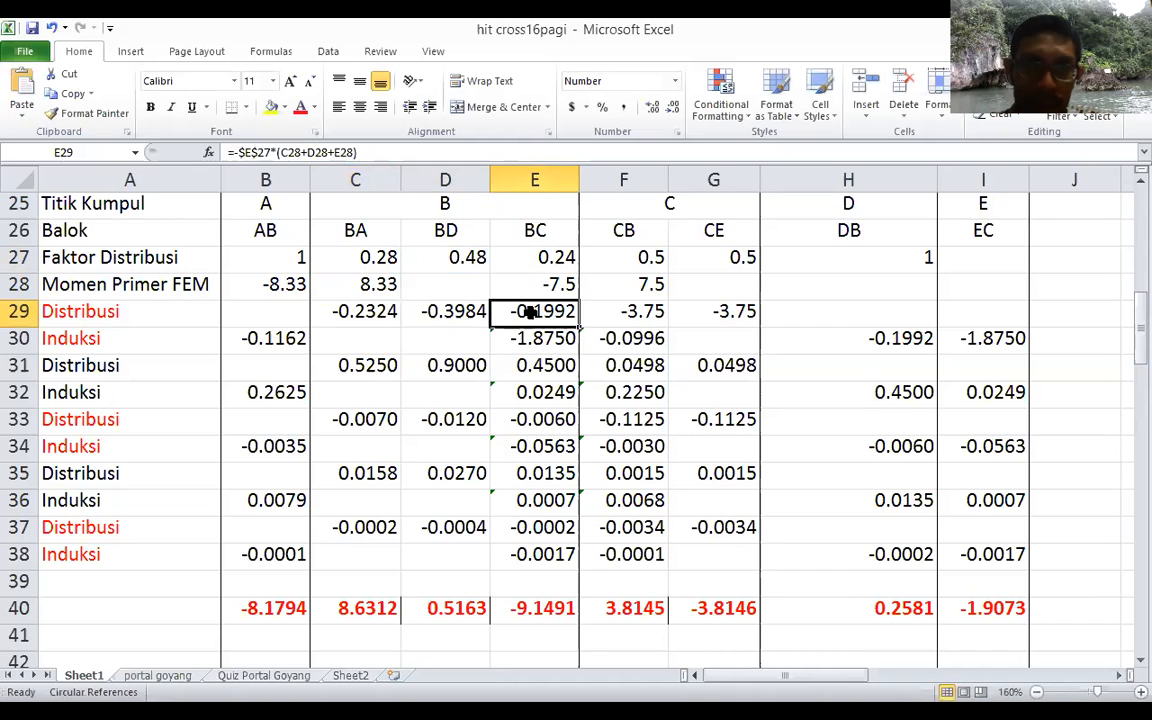
left_click(370, 151)
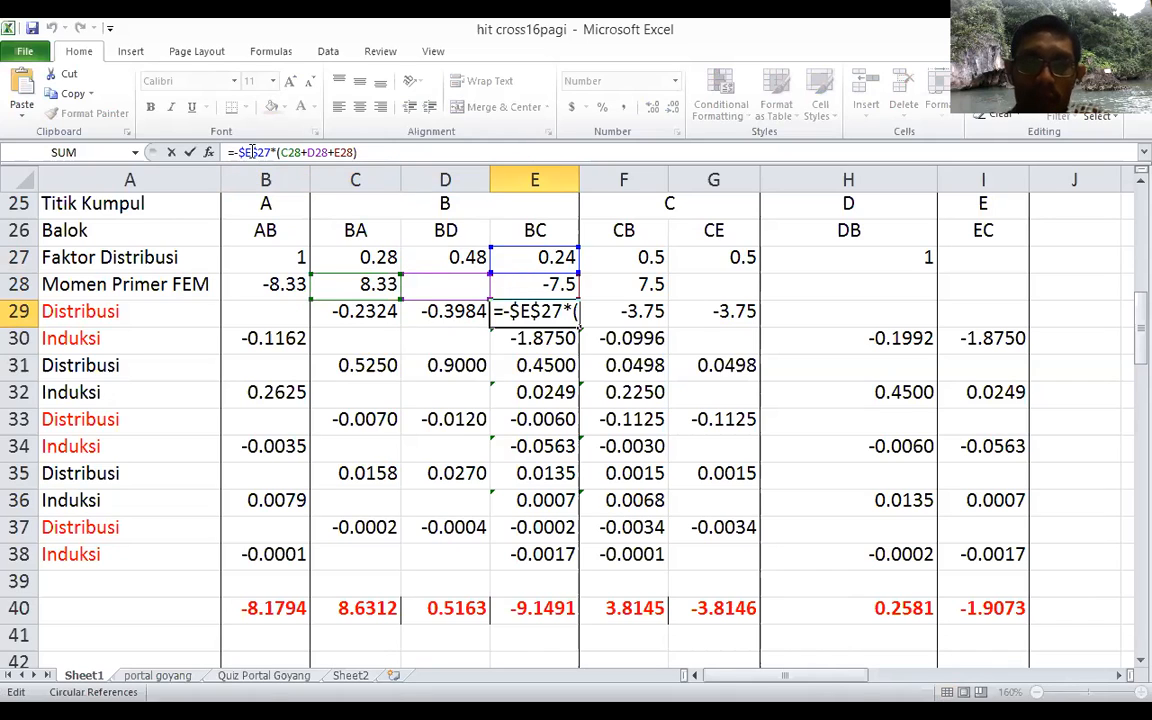
key("Tab")
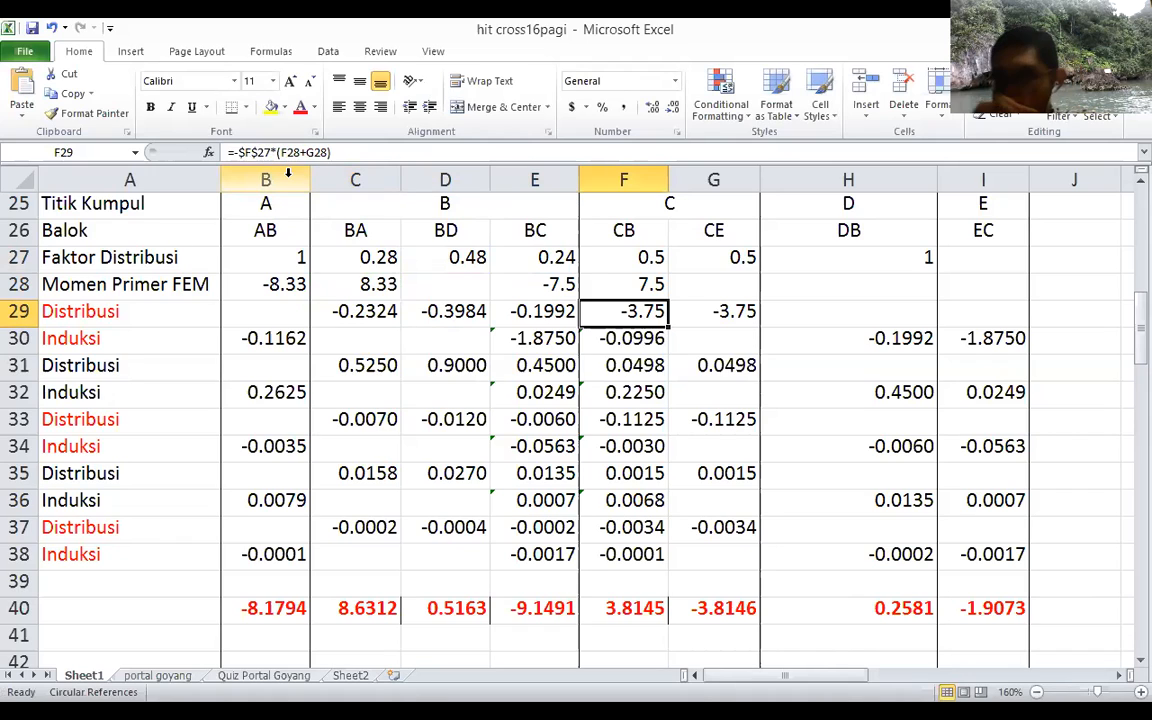
Step: Examine the first Distribusi row's formulas for joint C in F29 and G29, then return to the BA distribution cell C29
left_click(392, 152)
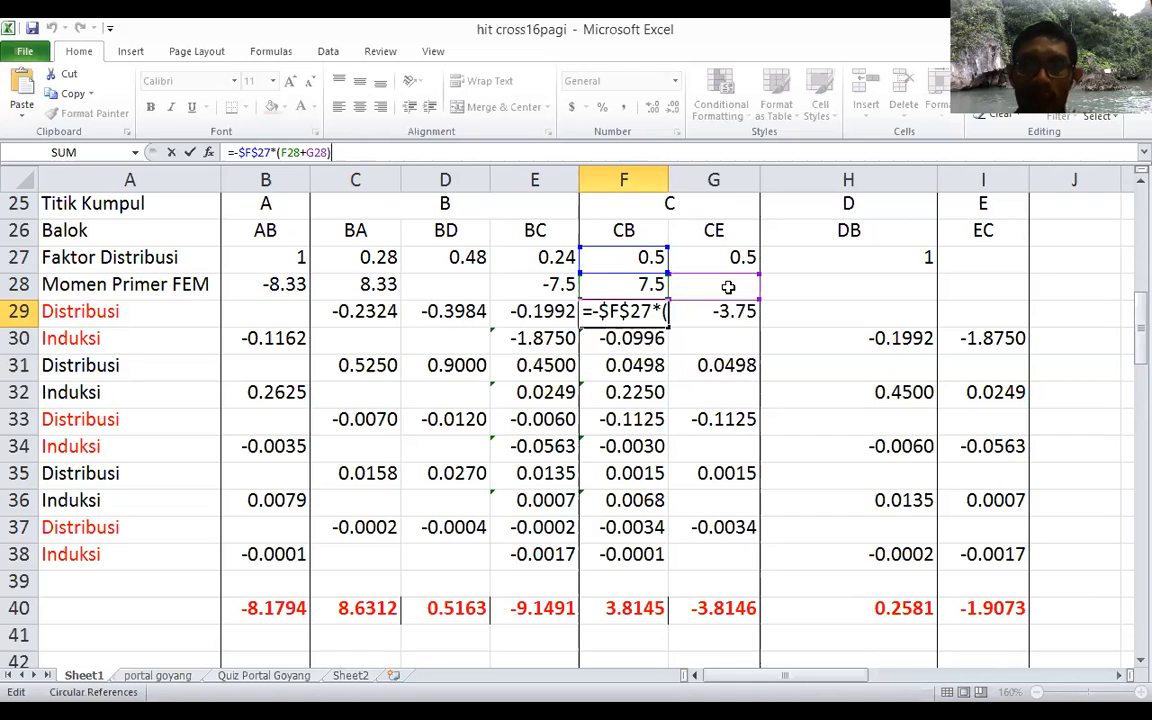
key("Tab")
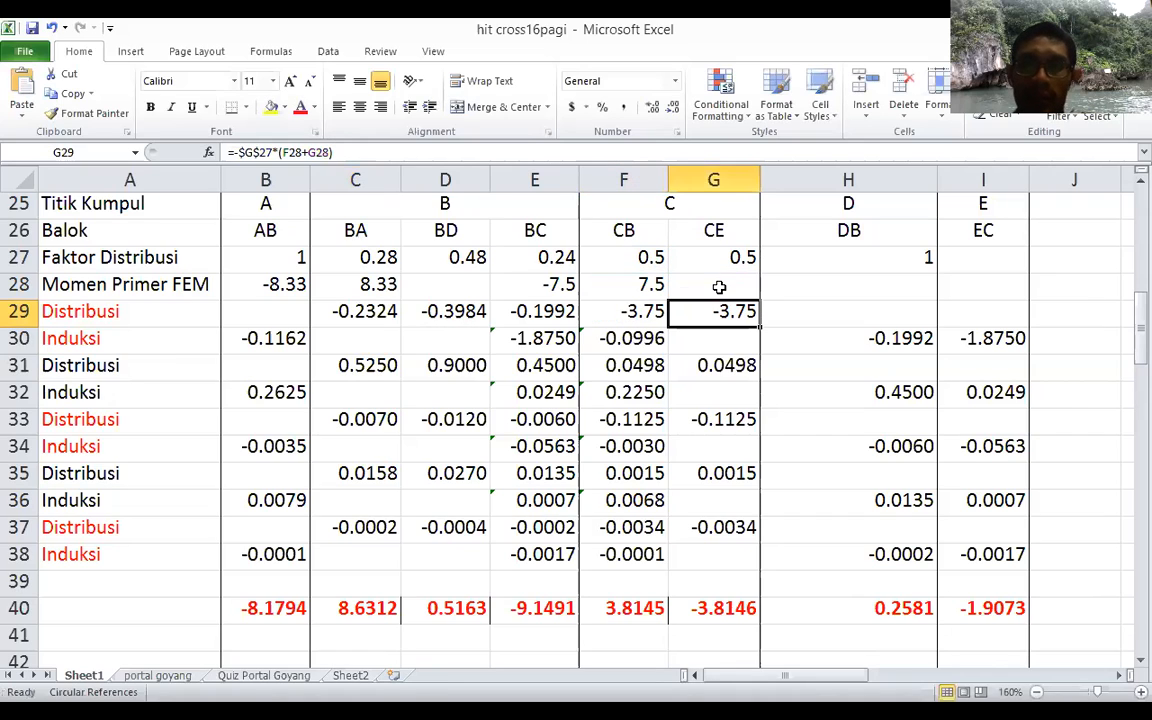
left_click(590, 150)
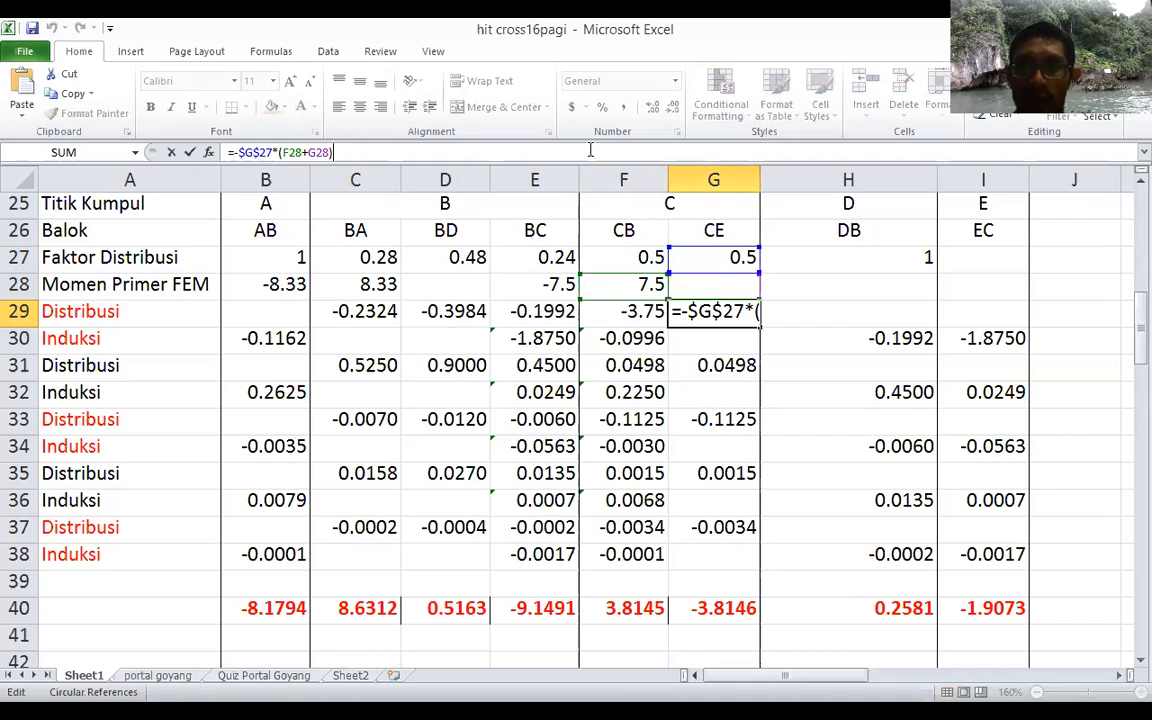
key("Tab")
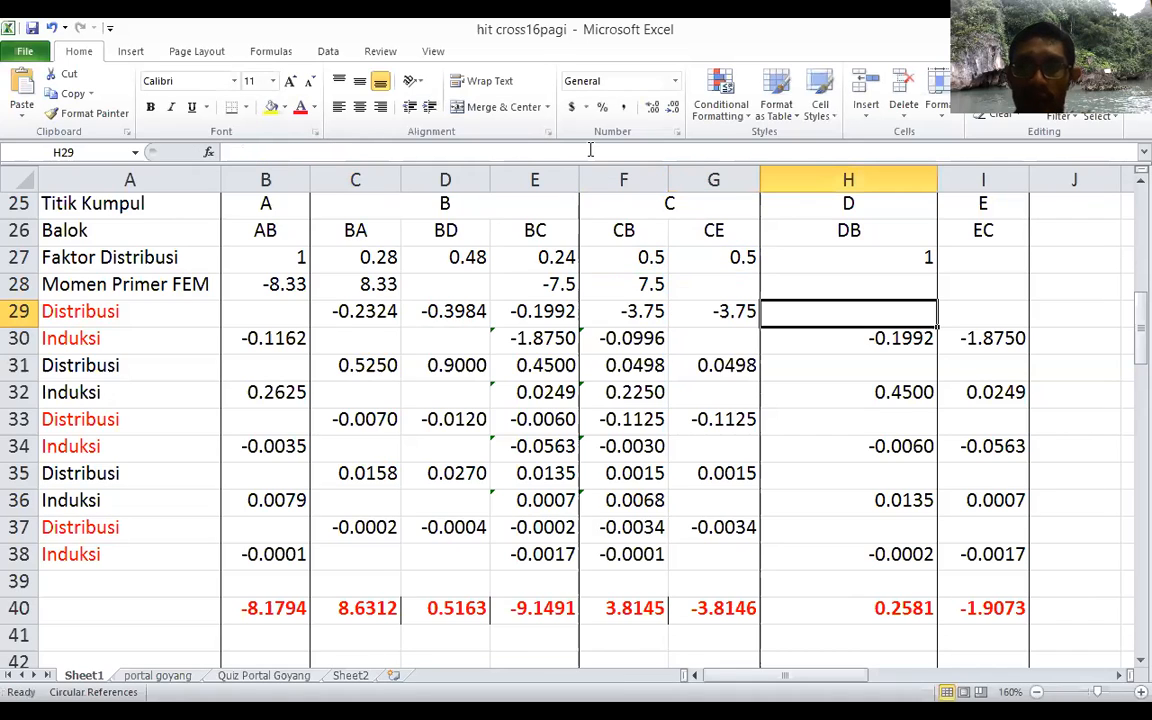
left_click(697, 317)
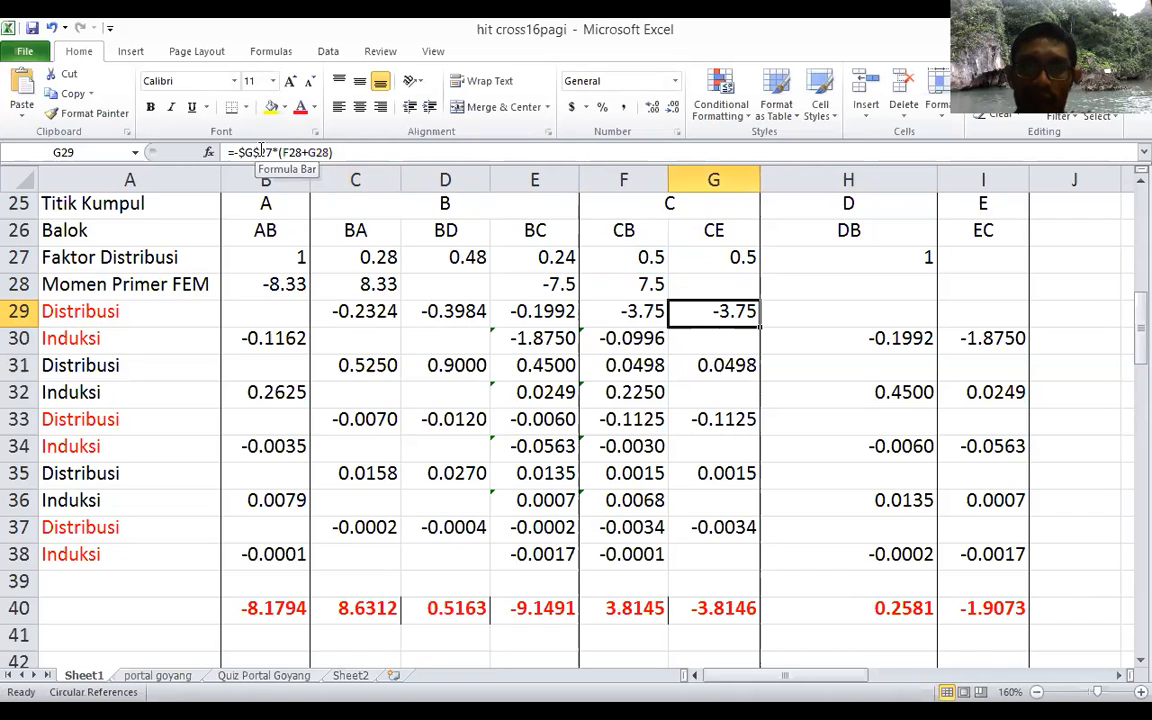
left_click(345, 151)
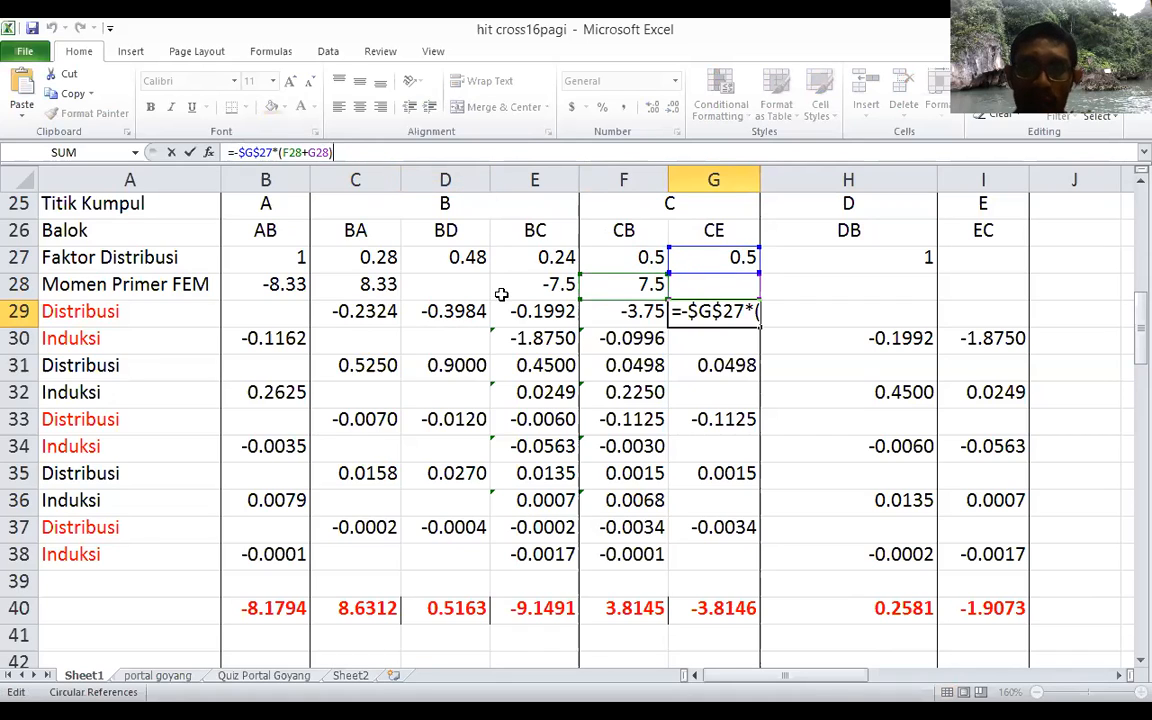
key("Tab")
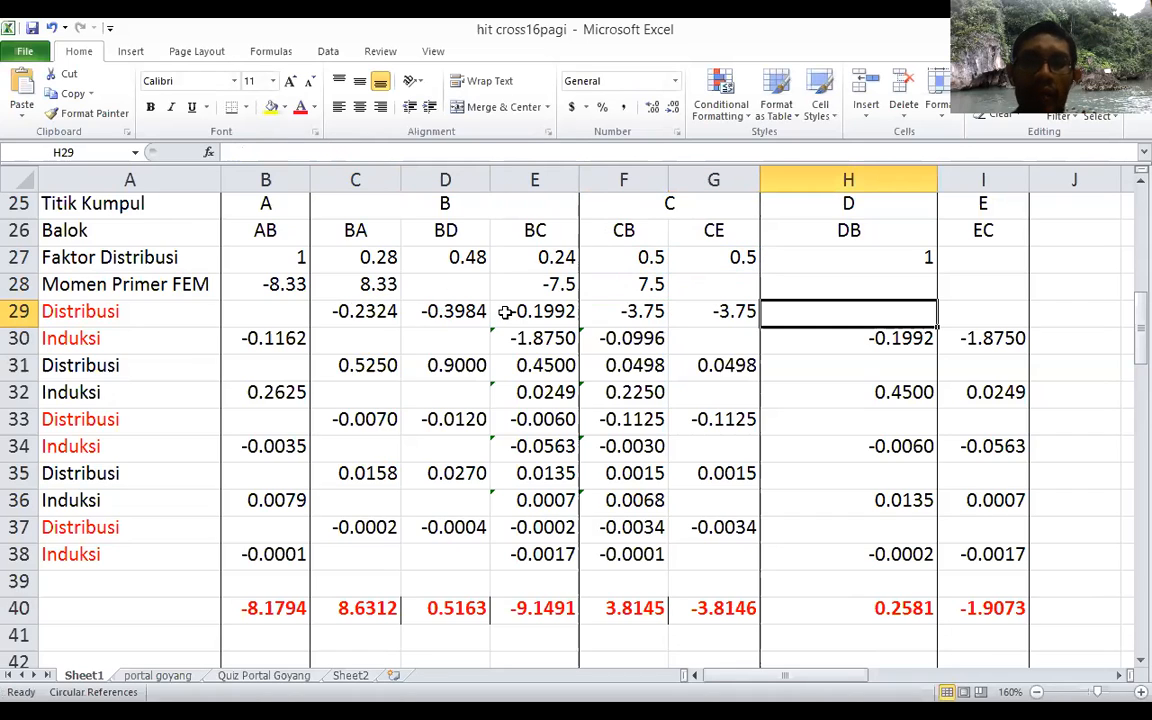
left_click(368, 313)
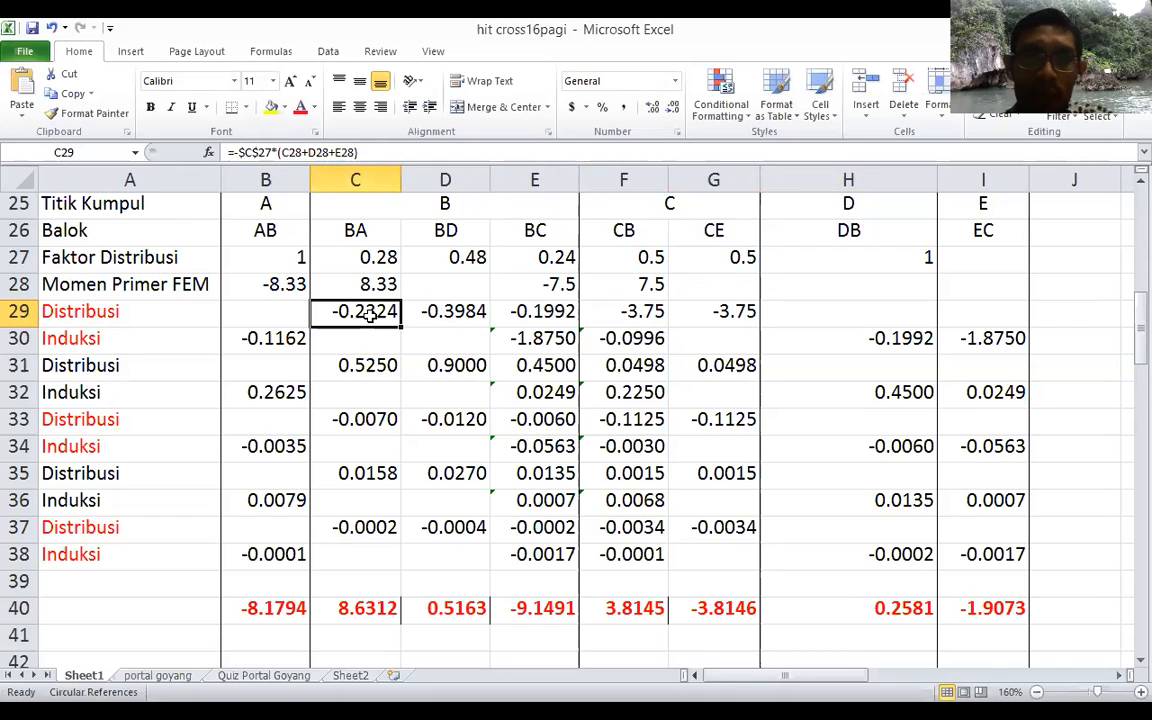
Step: Examine the first Distribusi row's formulas from C29 through G29 again, along with the AB Induksi formula in B30
key("Right")
key("Right")
key("Right")
key("Right")
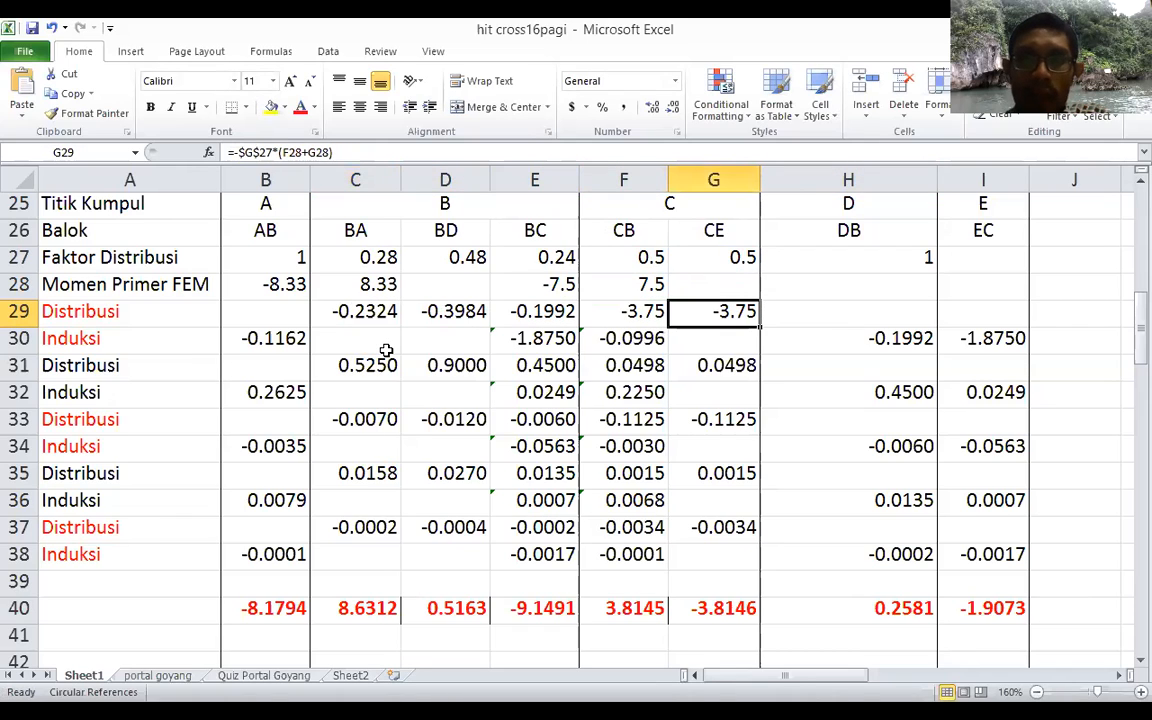
left_click(258, 341)
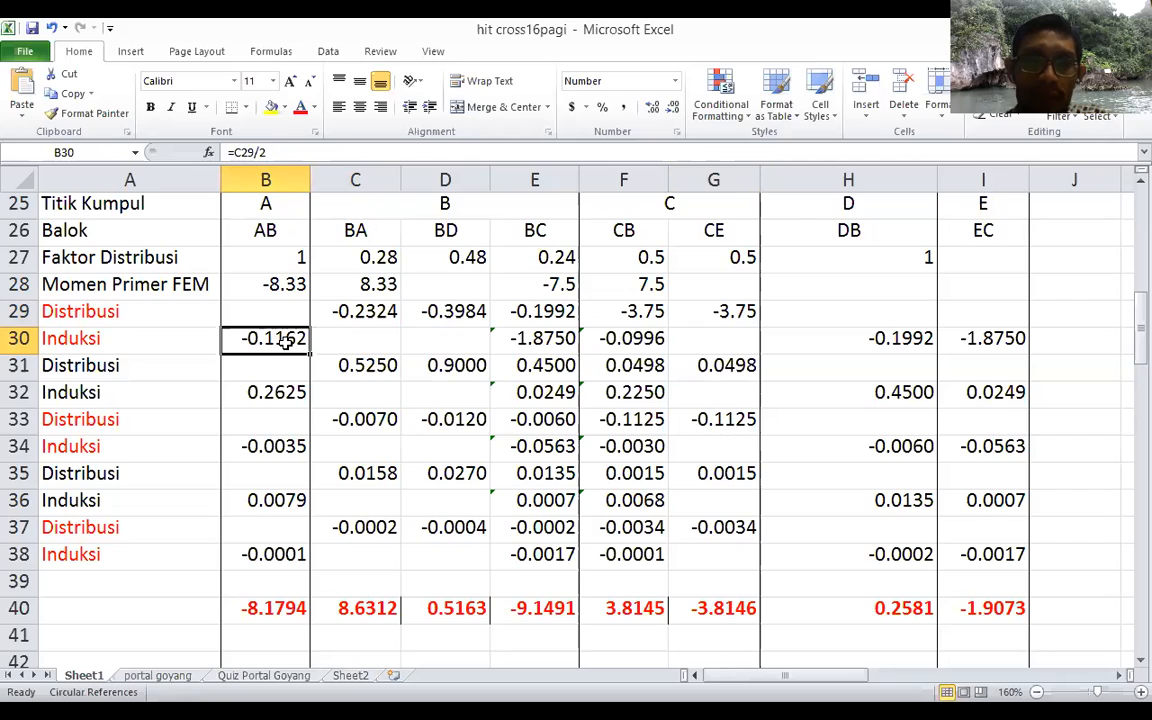
left_click(366, 312)
key("Right")
key("Right")
key("Right")
key("Right")
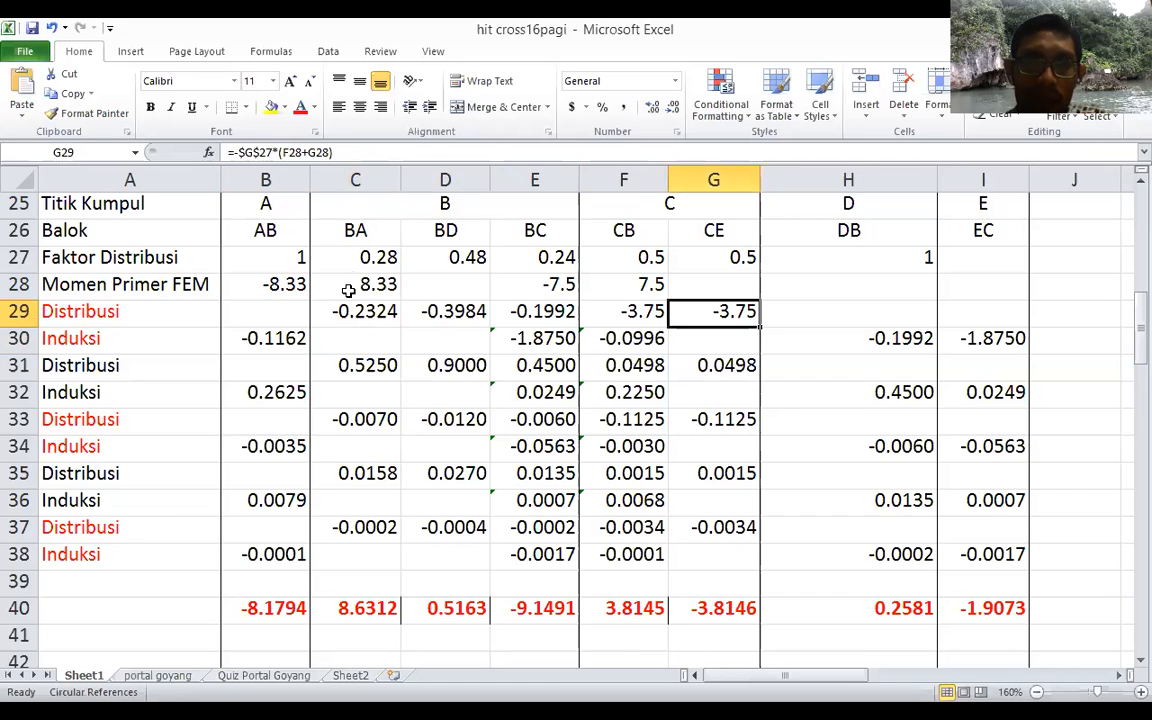
key("Right")
left_click(355, 311)
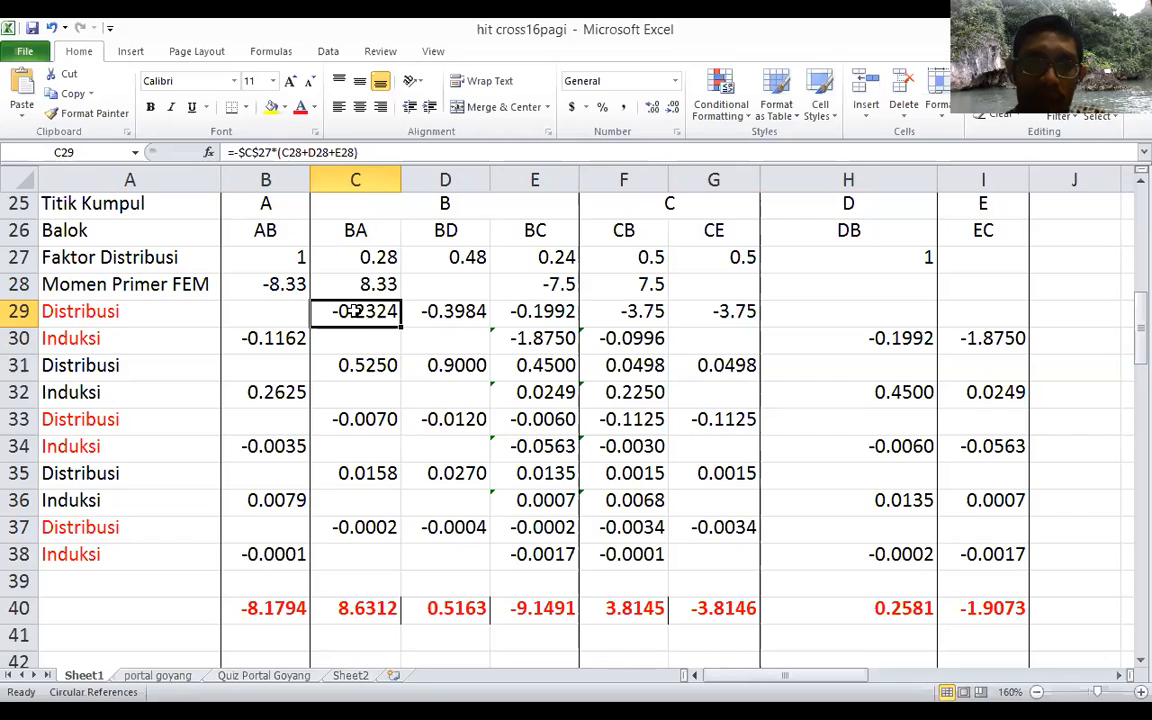
Step: Examine the first Induksi row's carry-over formulas for AB, BC and CB in B30, E30 and F30, checking their source cells
left_click(259, 346)
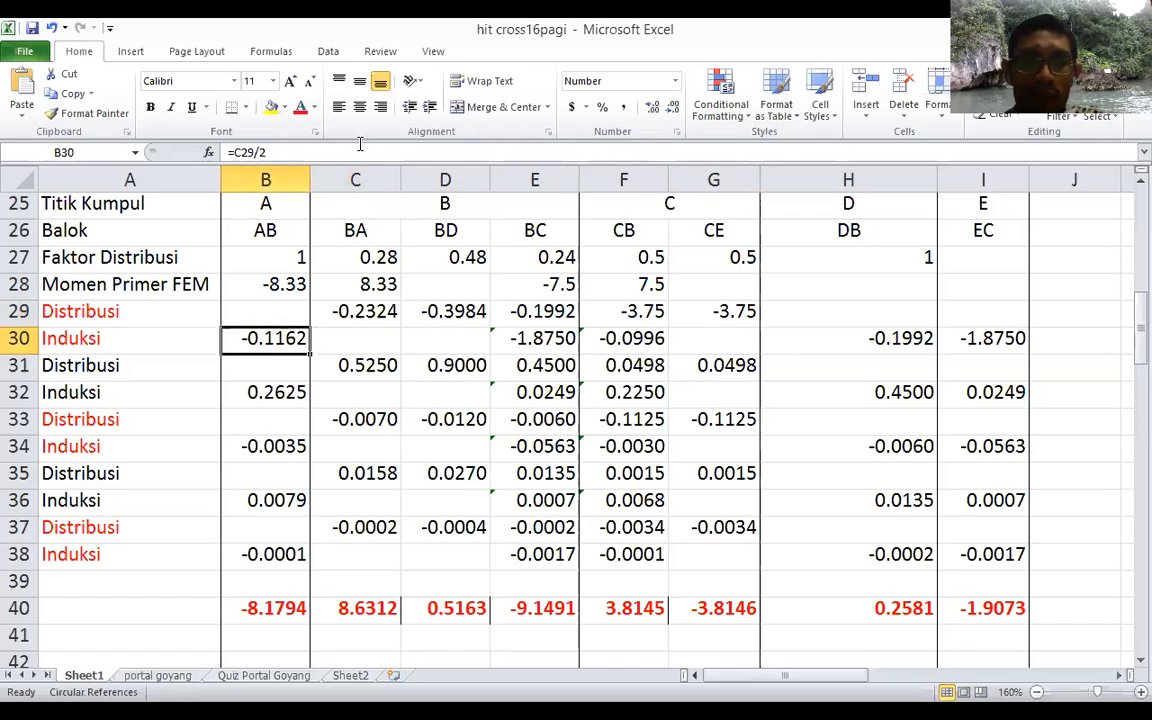
left_click(345, 150)
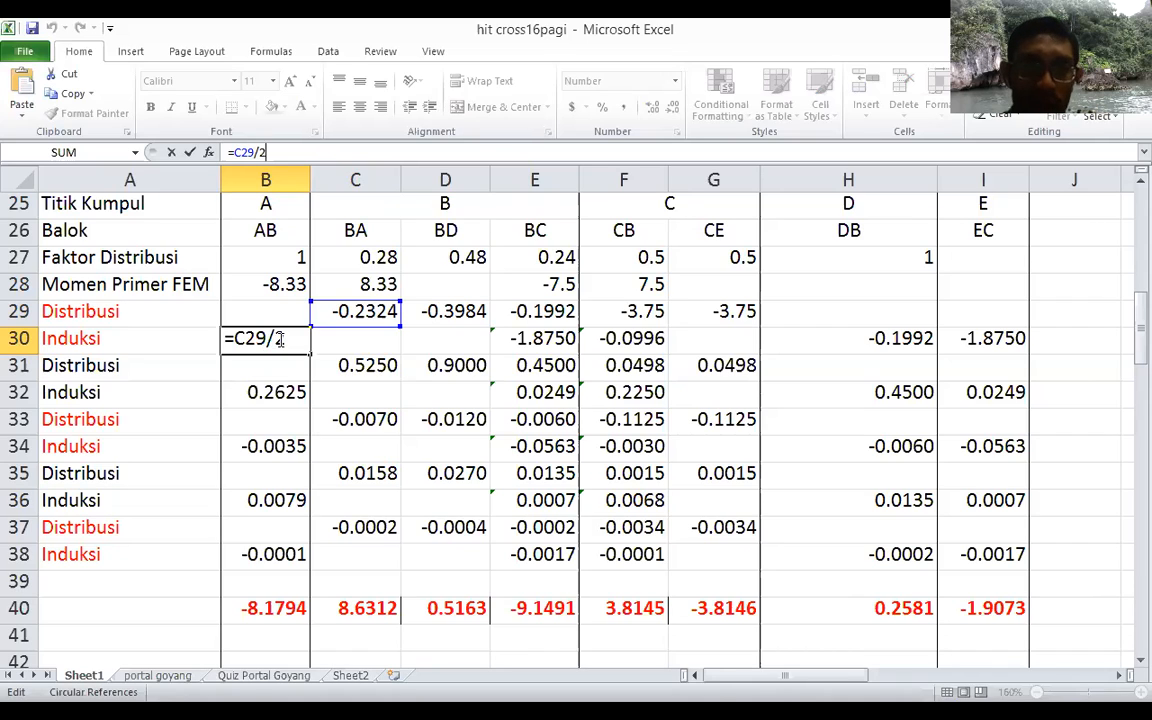
key("Tab")
key("Tab")
key("Tab")
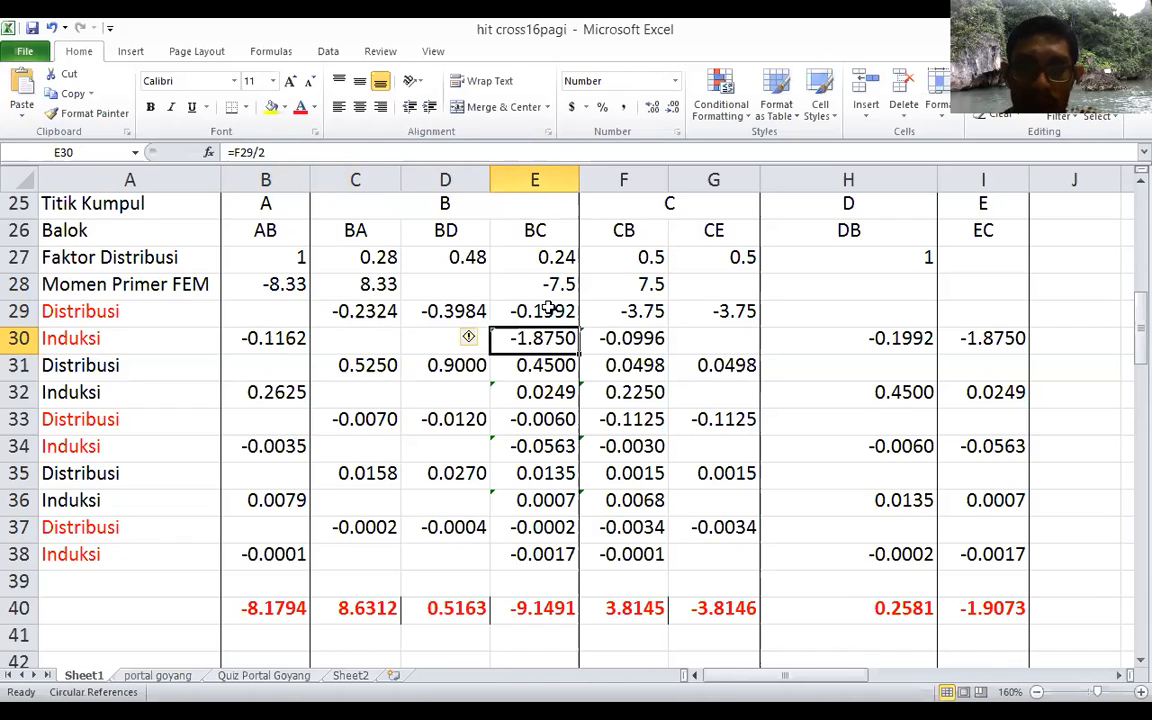
key("Right")
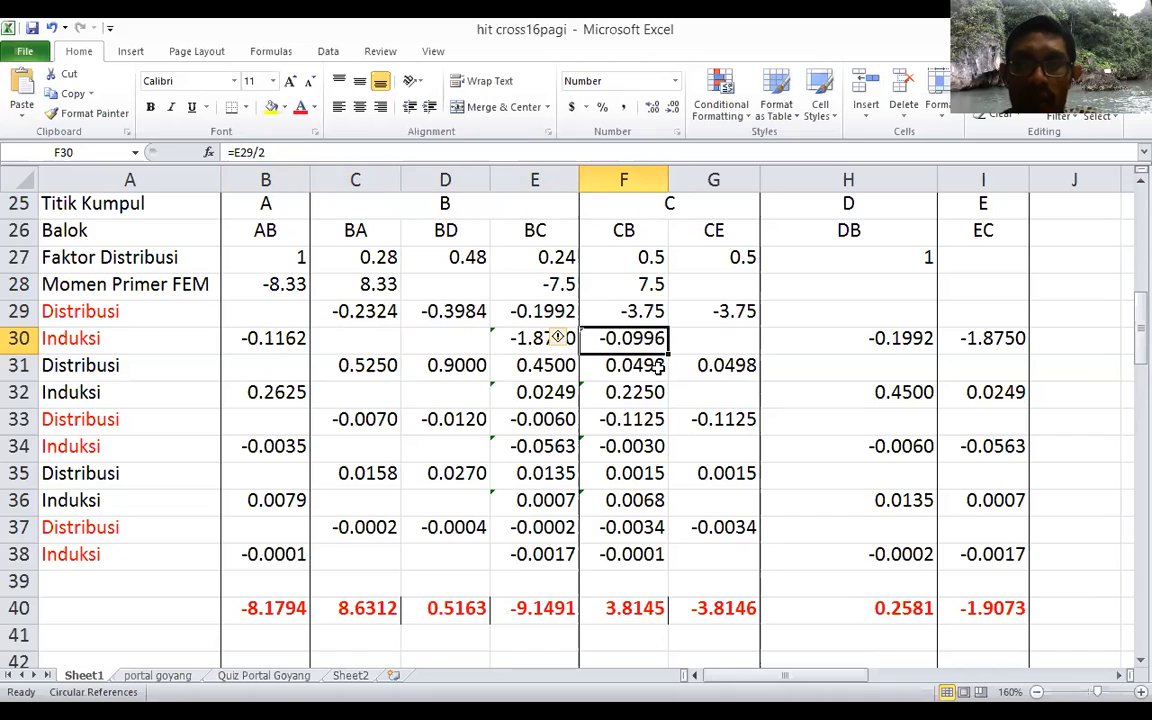
key("Right")
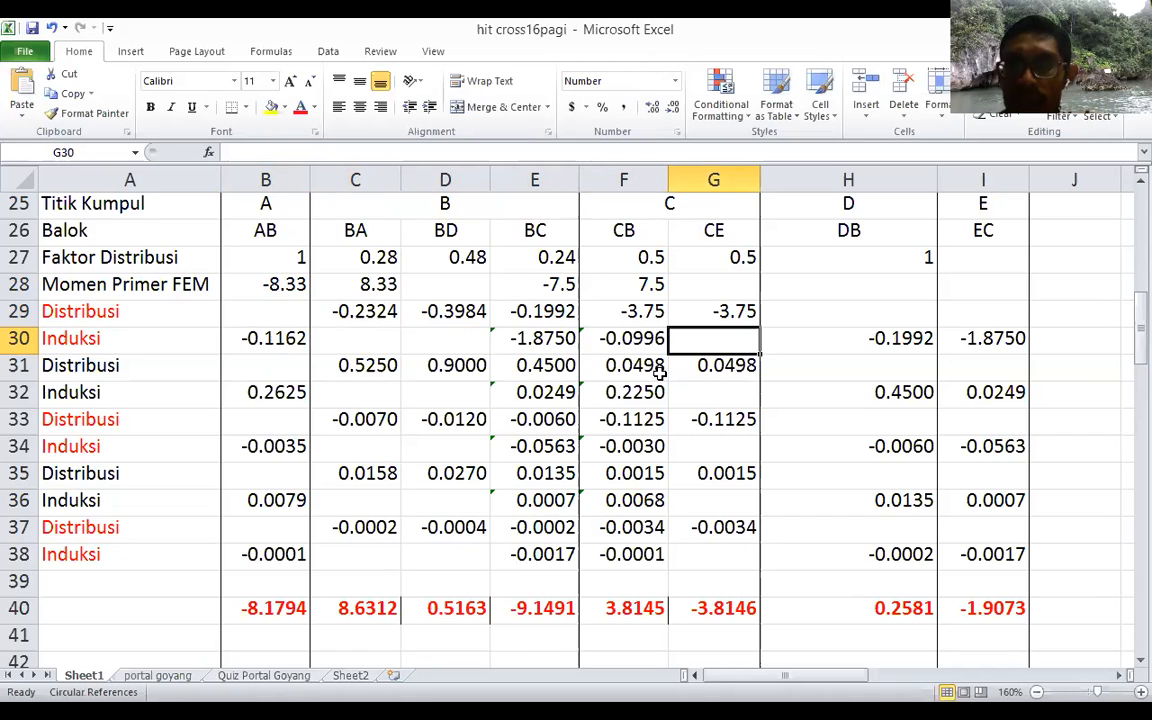
Step: Examine the first Induksi row's carry-over formulas for DB in H30 and EC in I30, checking which distribution cells they halve
key("Right")
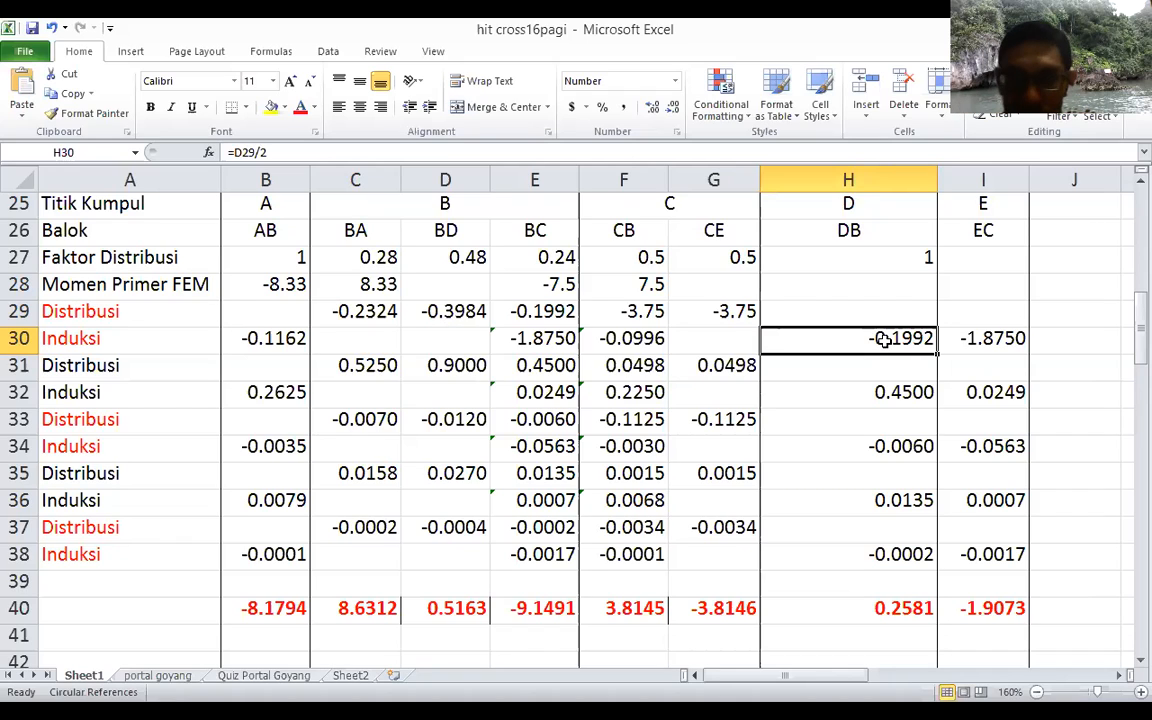
left_click(597, 155)
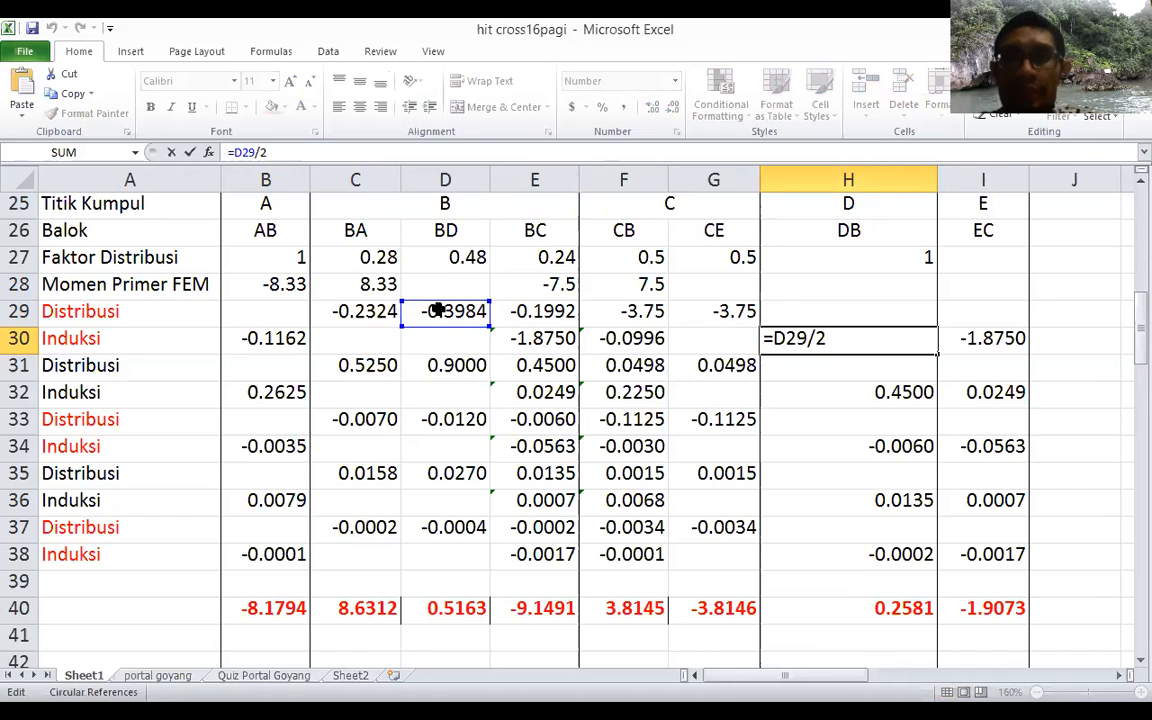
key("Tab")
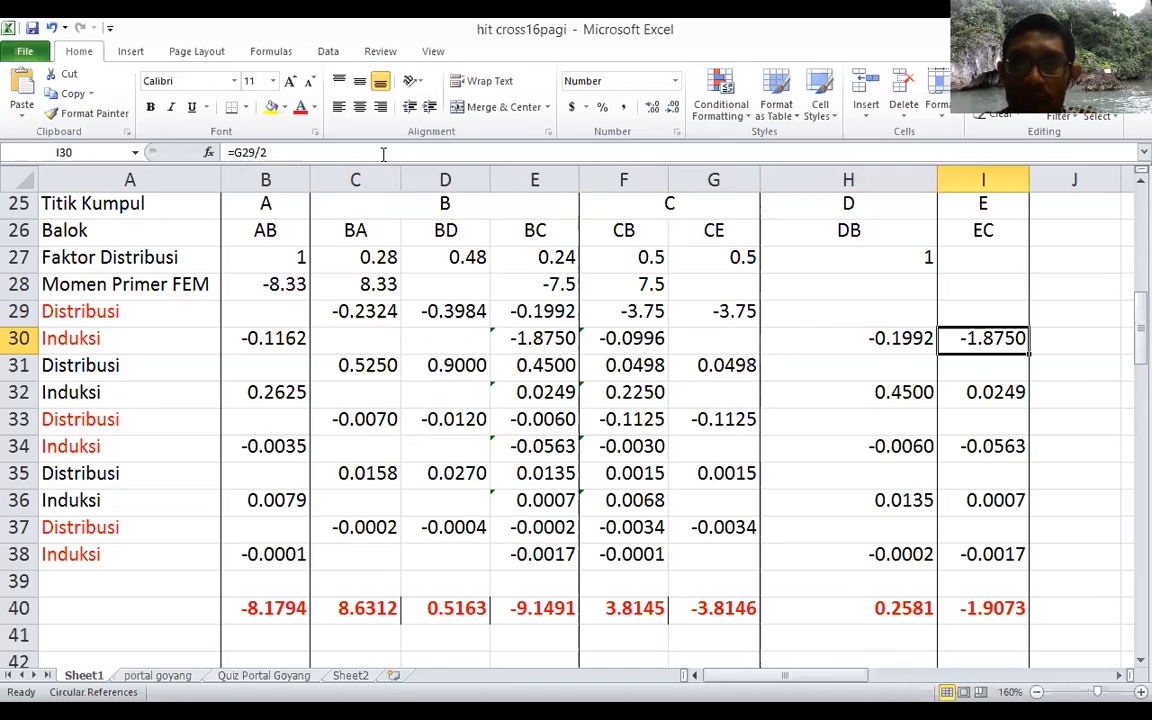
left_click(390, 151)
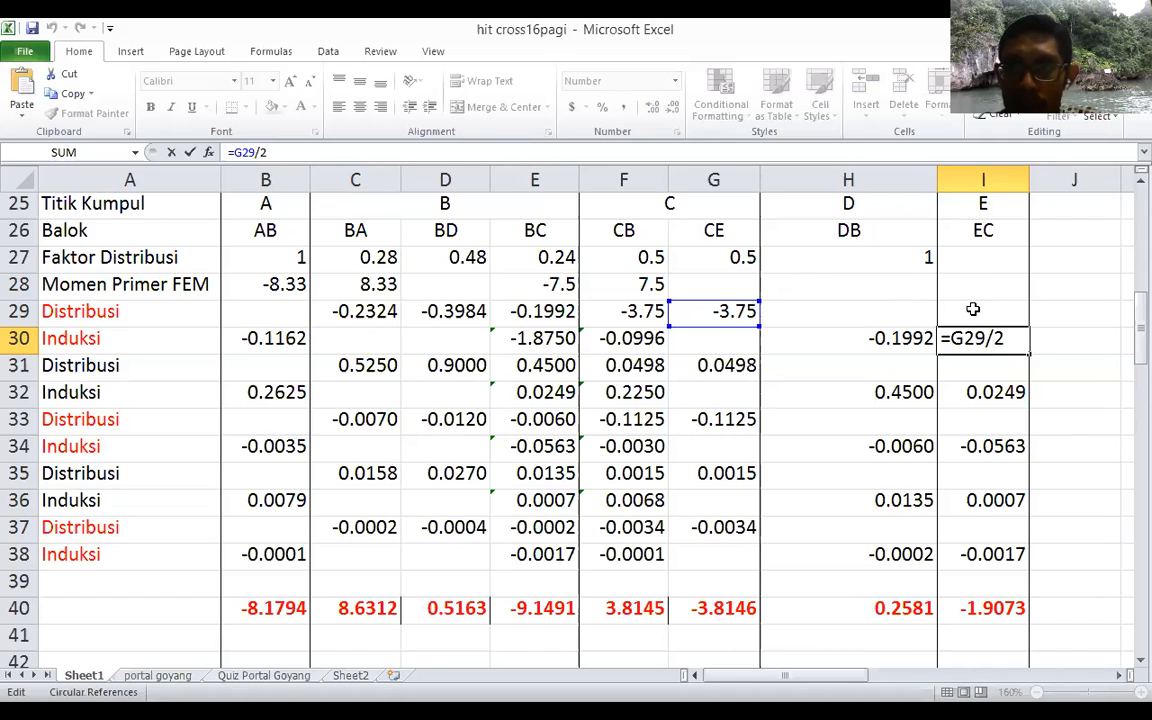
key("Tab")
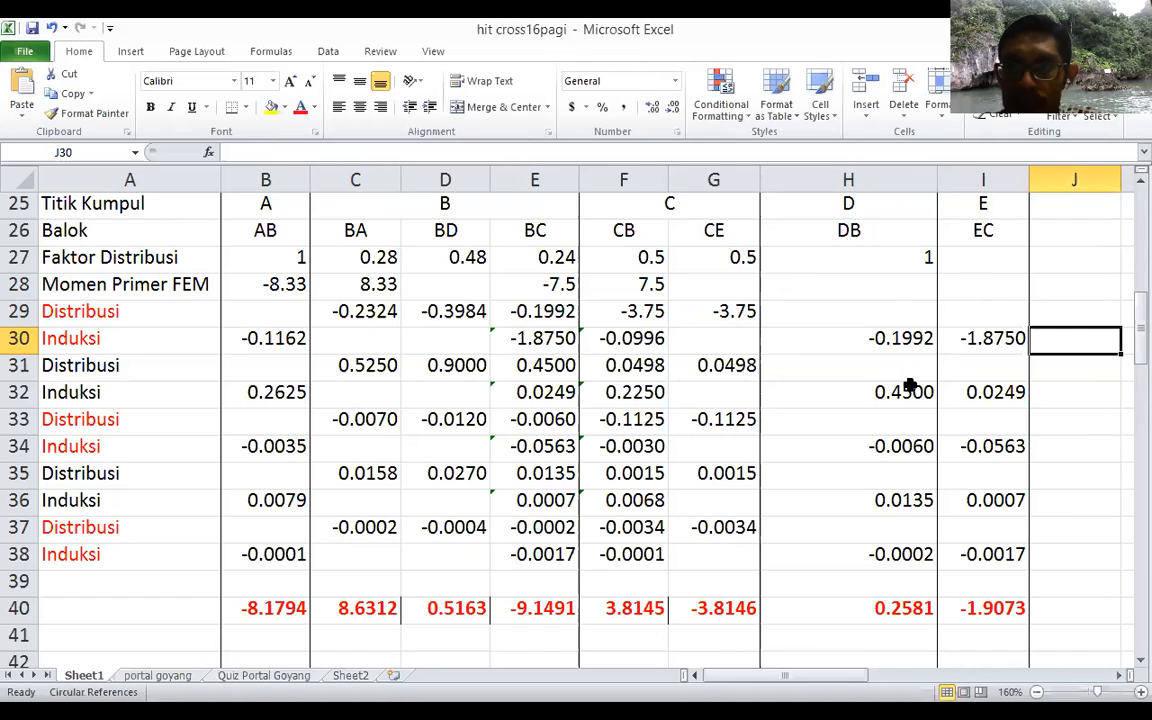
left_click(990, 338)
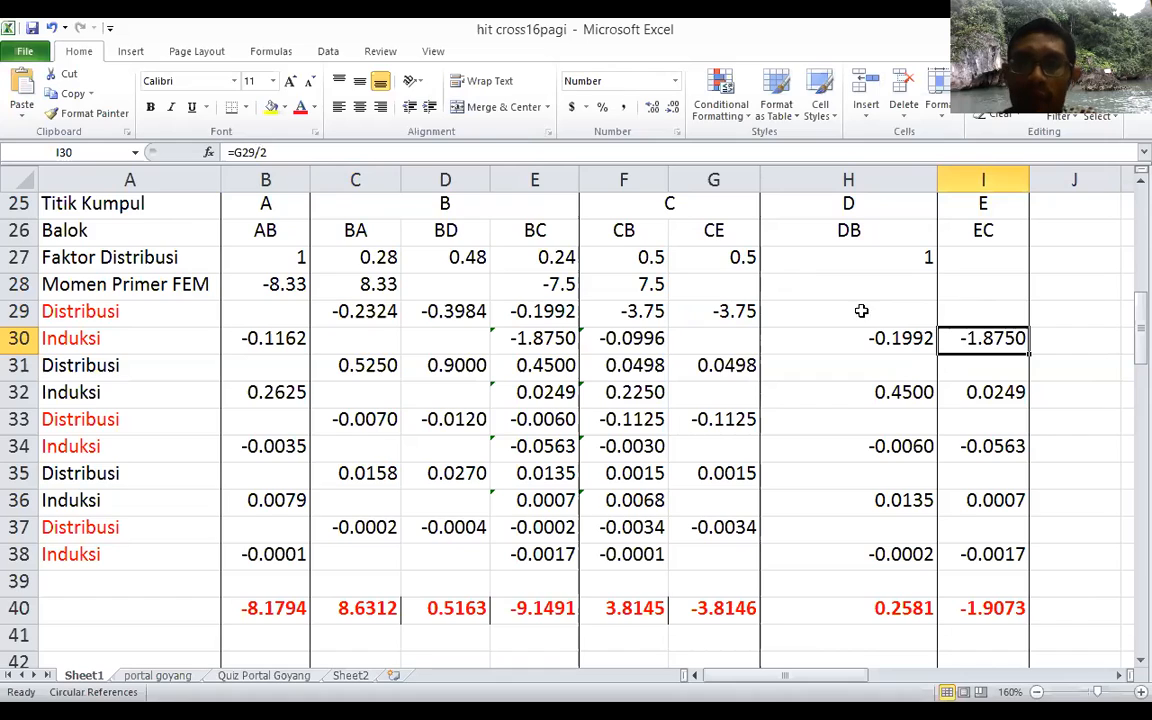
left_click(84, 366)
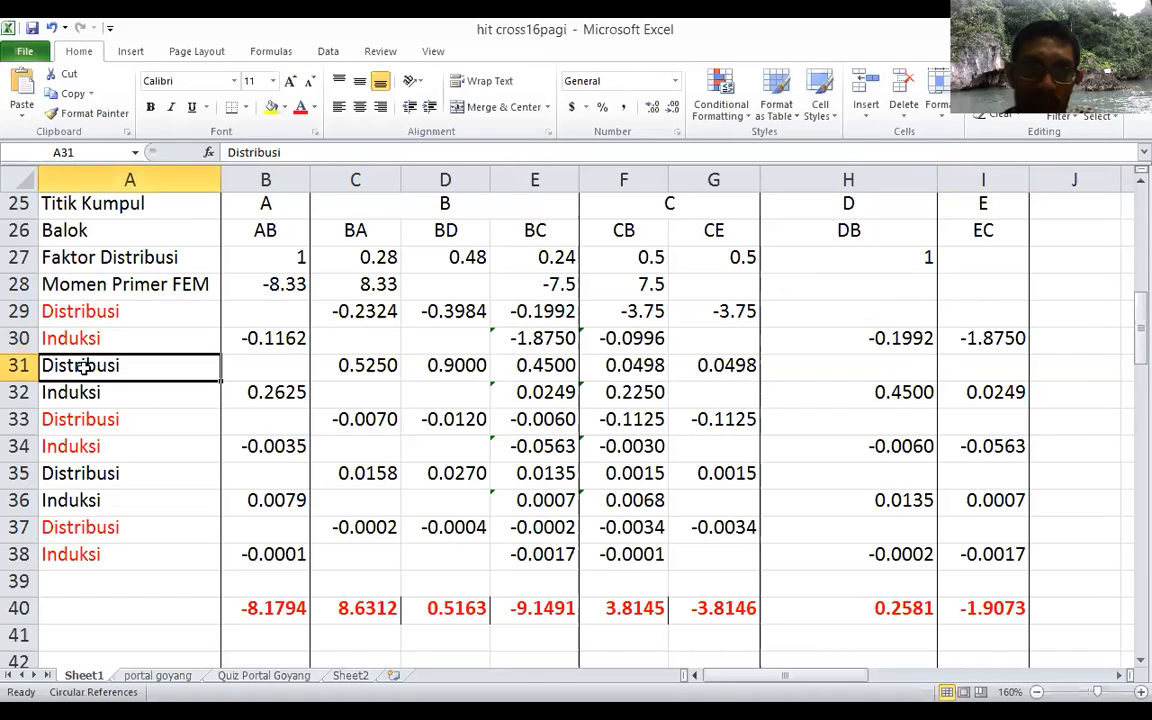
key("shift+Right")
key("shift+Right")
key("shift+Right")
key("shift+Right")
key("shift+Right")
key("shift+Right")
key("shift+Right")
key("shift+Right")
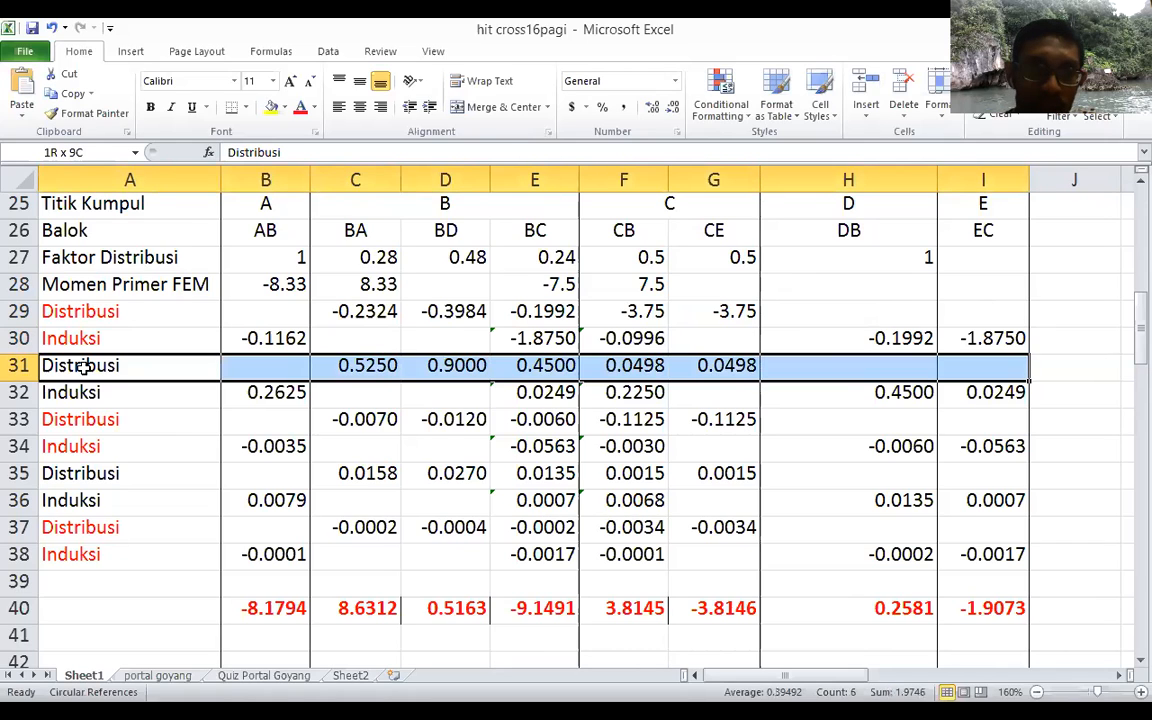
key("shift+Down")
key("shift+Down")
key("shift+Down")
key("shift+Down")
key("shift+Down")
key("shift+Down")
key("shift+Down")
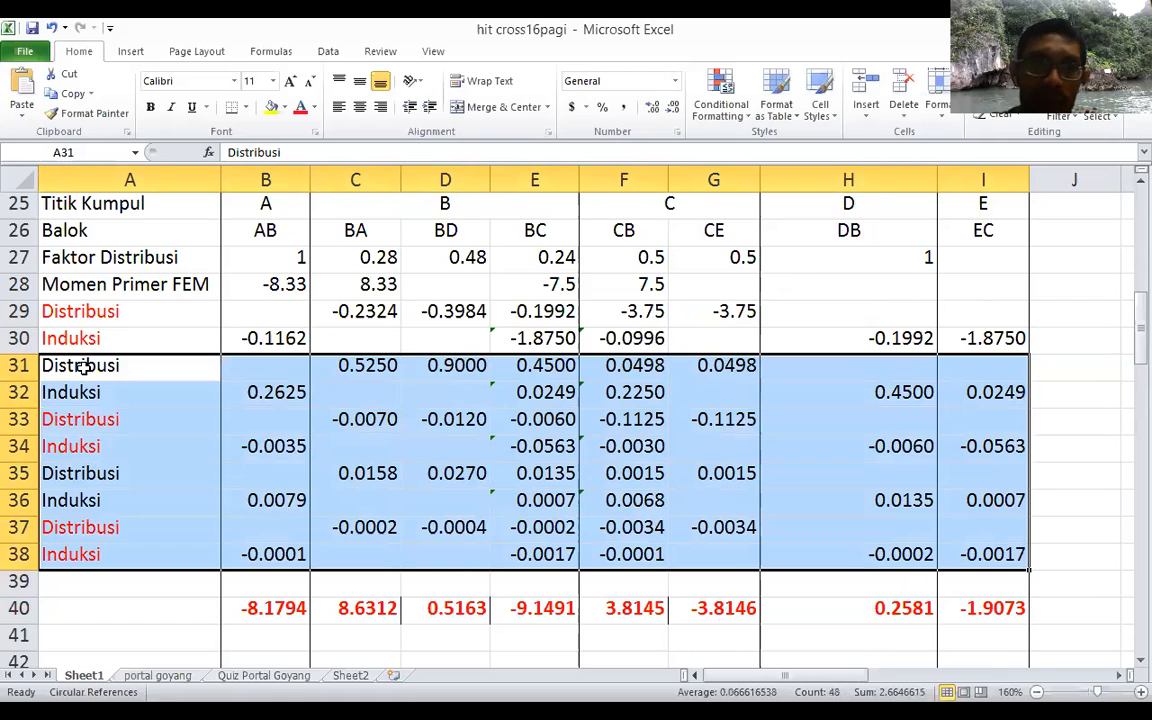
Step: Clear the contents of the remaining Distribusi and Induksi cycles in B31:I38, keeping the row labels
key("Right")
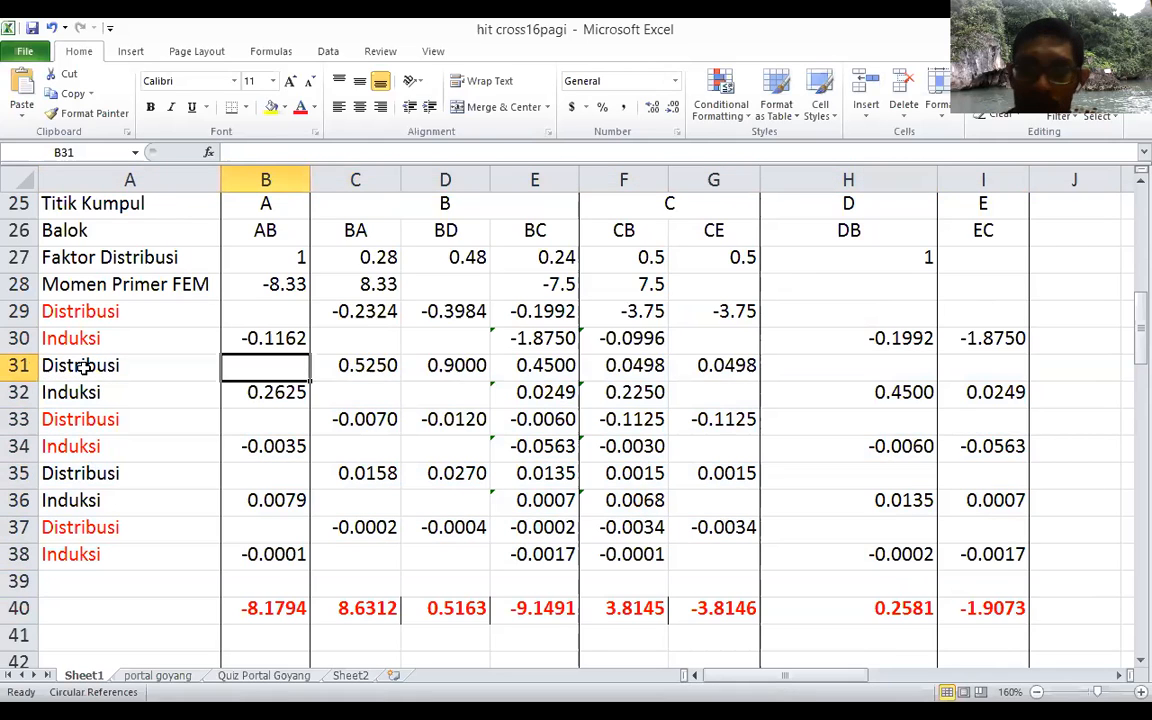
key("shift+Right")
key("shift+Right")
key("shift+Right")
key("shift+Right")
key("shift+Right")
key("shift+Right")
key("shift+Right")
key("shift+Down")
key("shift+Down")
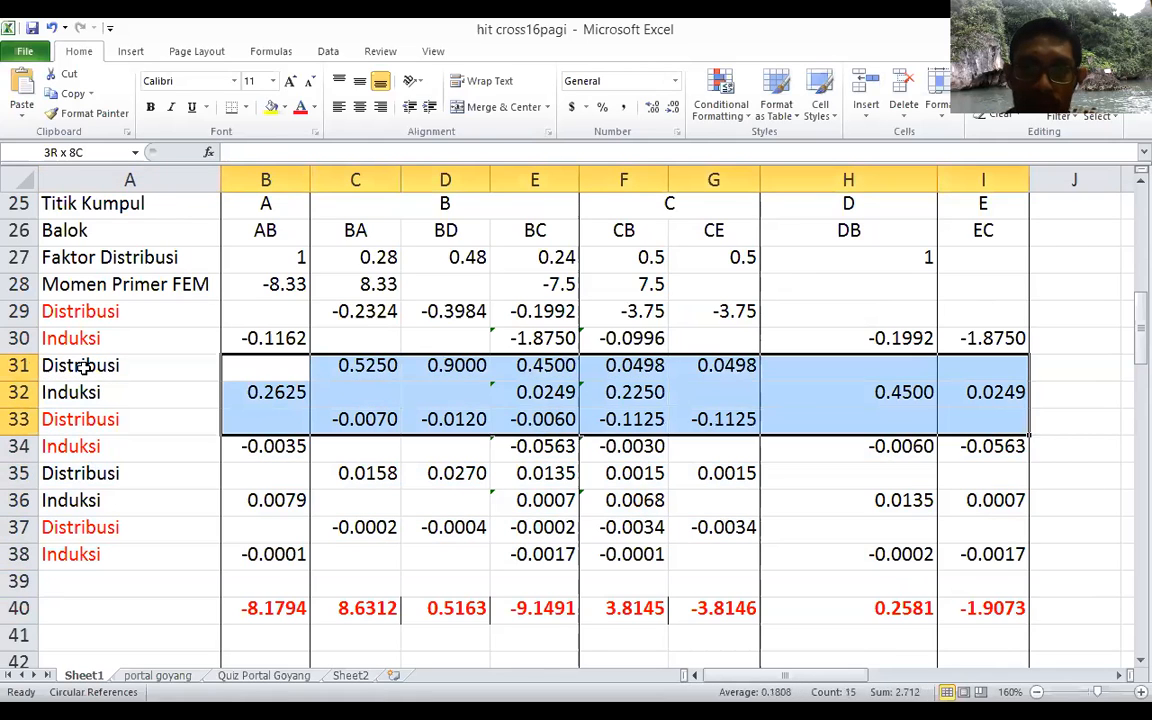
key("shift+Down")
key("shift+Down")
key("shift+Down")
key("shift+Down")
key("shift+Down")
key("Delete")
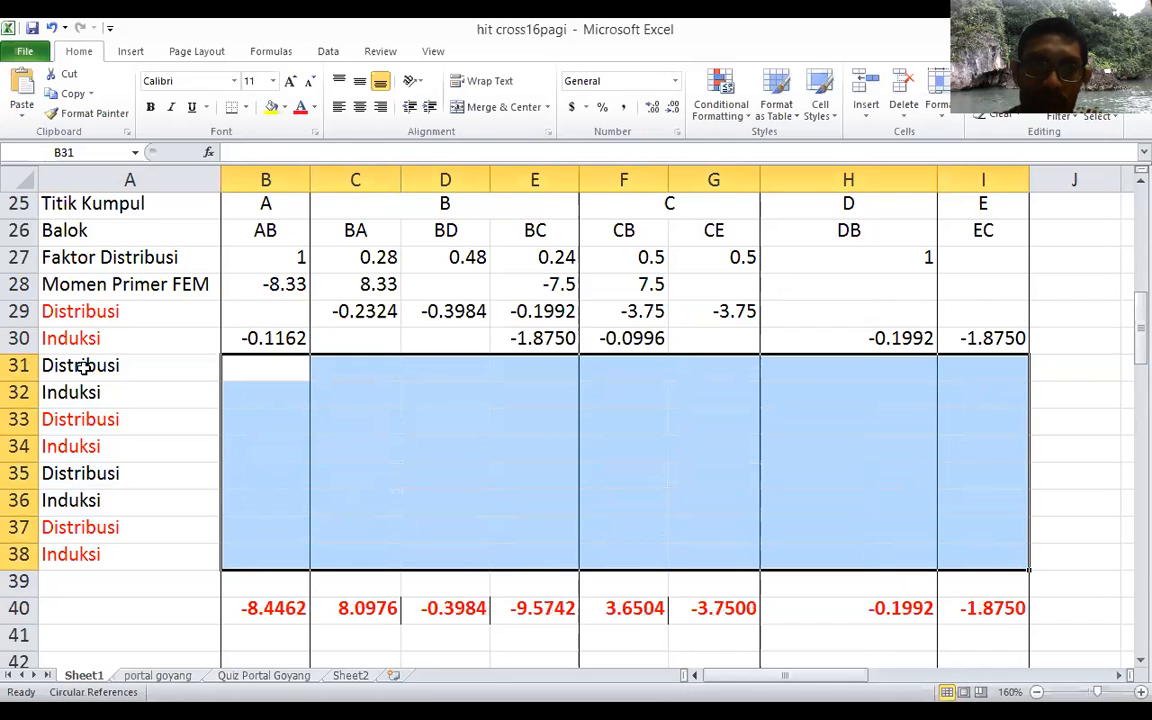
Step: Copy the first Distribusi and Induksi rows' formulas in B29:I30 into the remaining cycles in rows 31 to 38
left_click(253, 317)
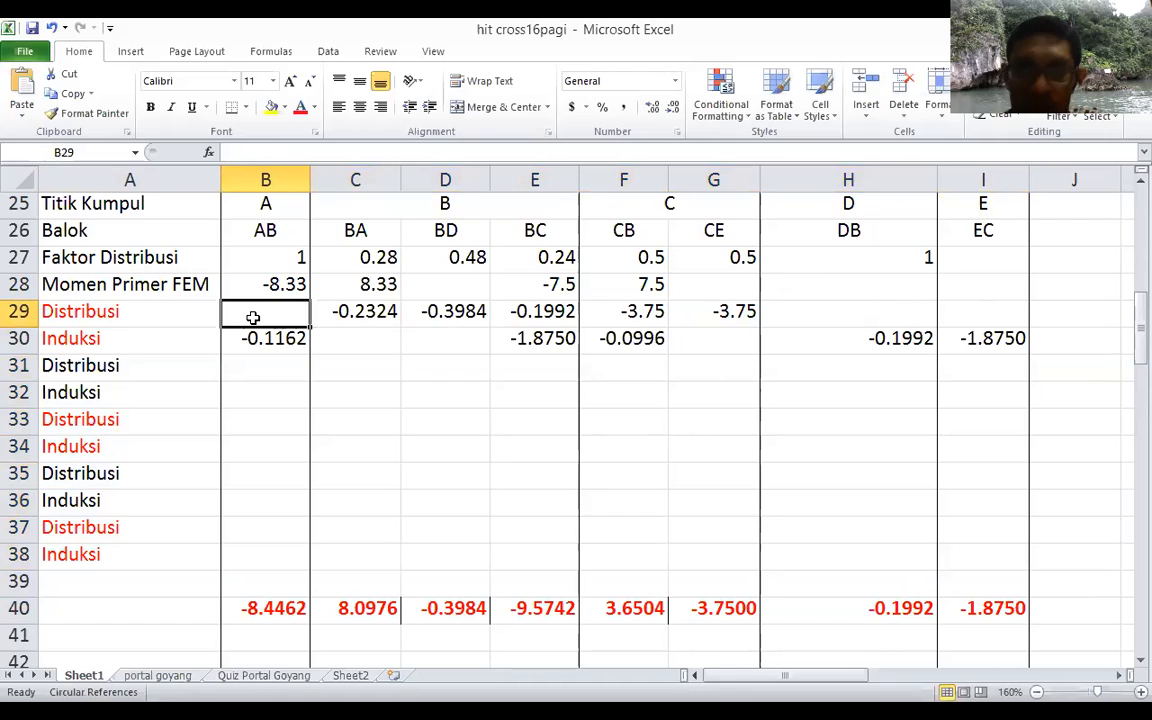
key("shift+Right")
key("shift+Right")
key("shift+Right")
key("shift+Right")
key("shift+Right")
key("shift+Right")
key("shift+Right")
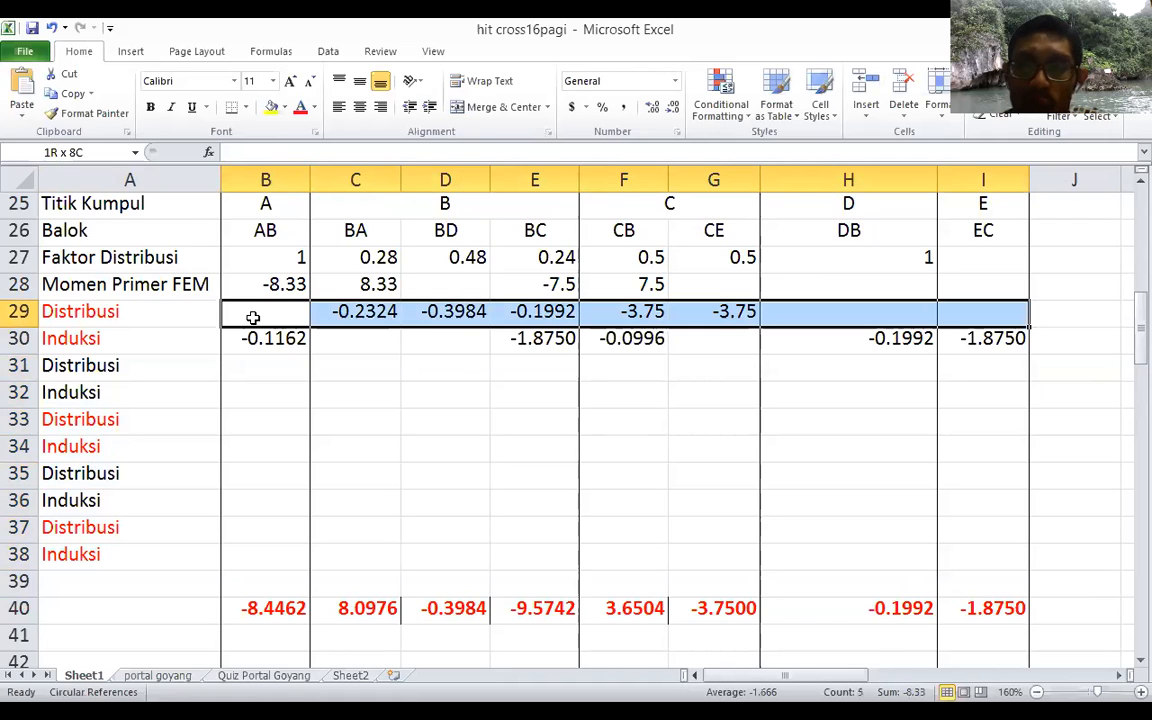
key("shift+Down")
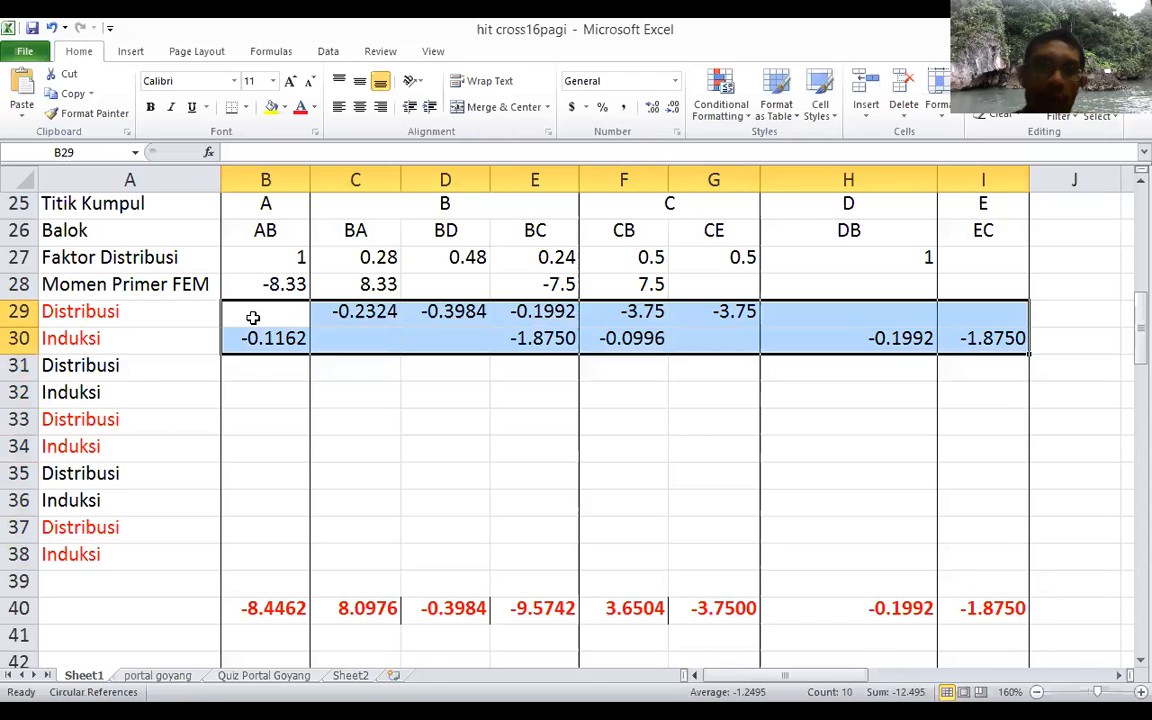
key("ctrl+c")
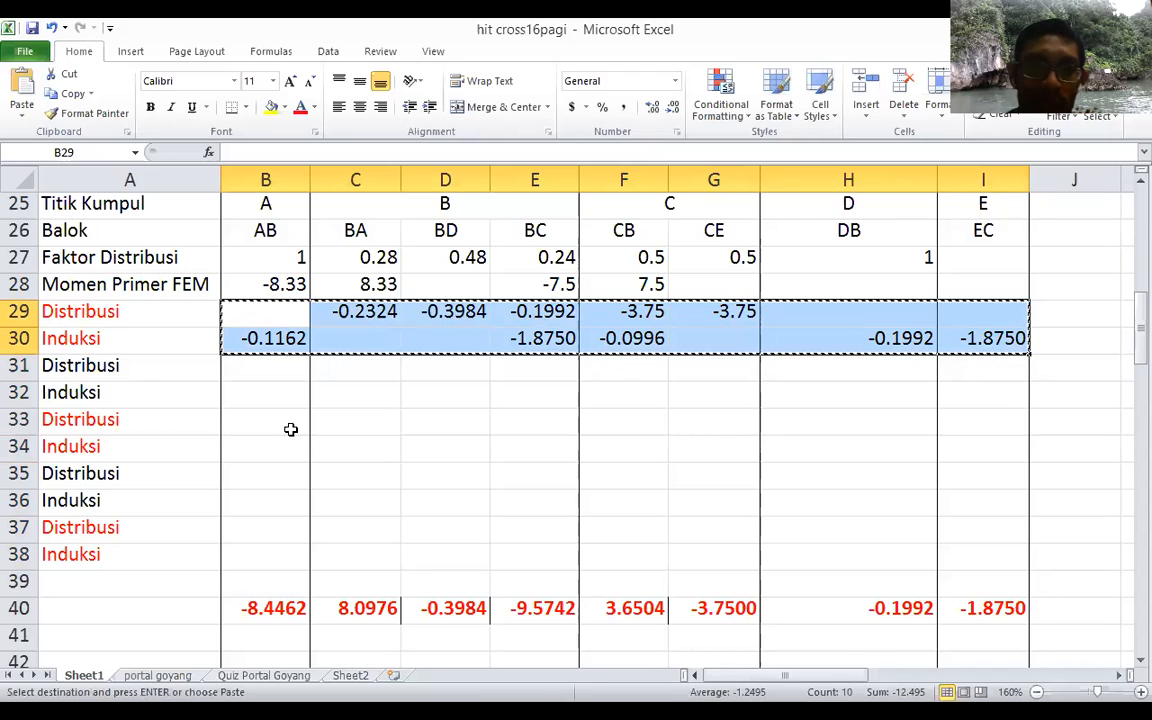
left_click(276, 363)
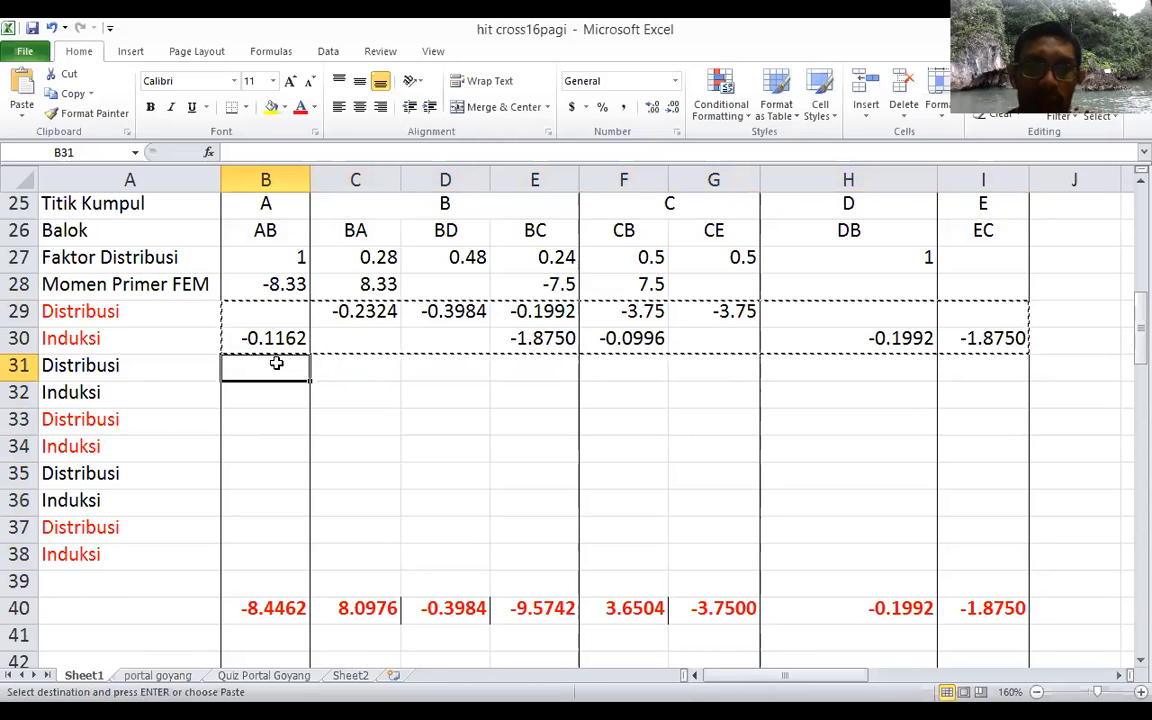
key("shift+Down")
key("shift+Down")
key("shift+Down")
key("shift+Down")
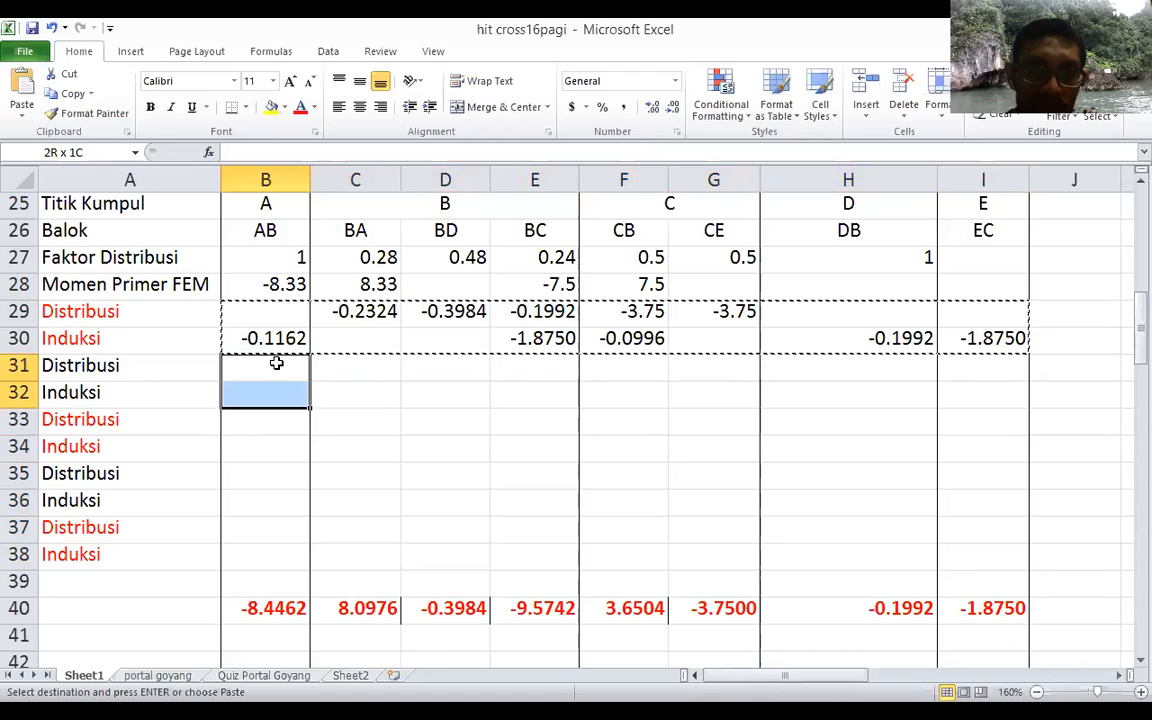
key("shift+Down")
key("shift+Down")
key("shift+Down")
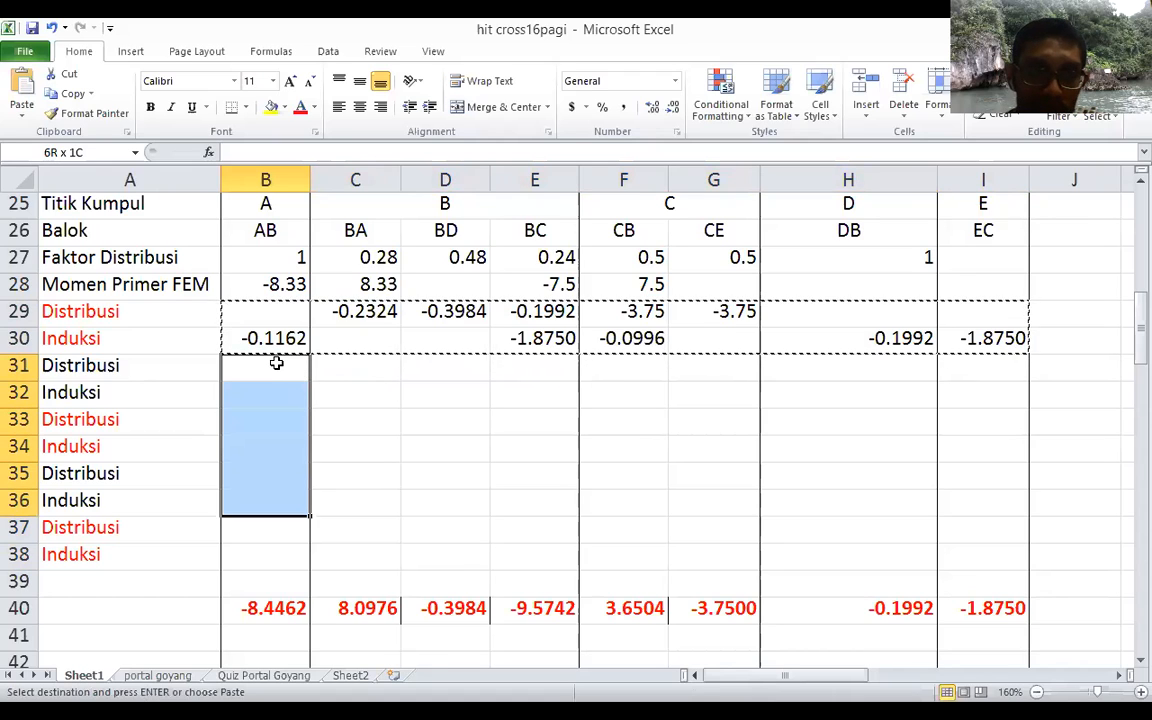
key("Return")
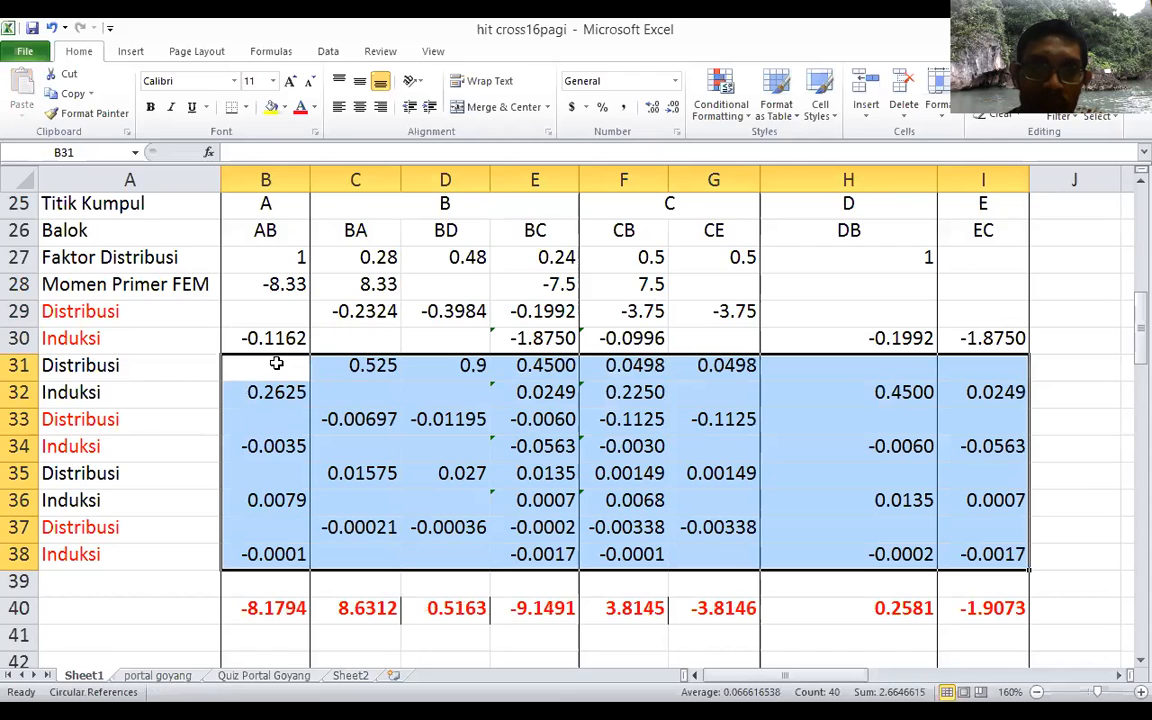
Step: Examine the last Induksi formula in B38 and the final moment sums in row 40 for joints B and C
left_click(271, 553)
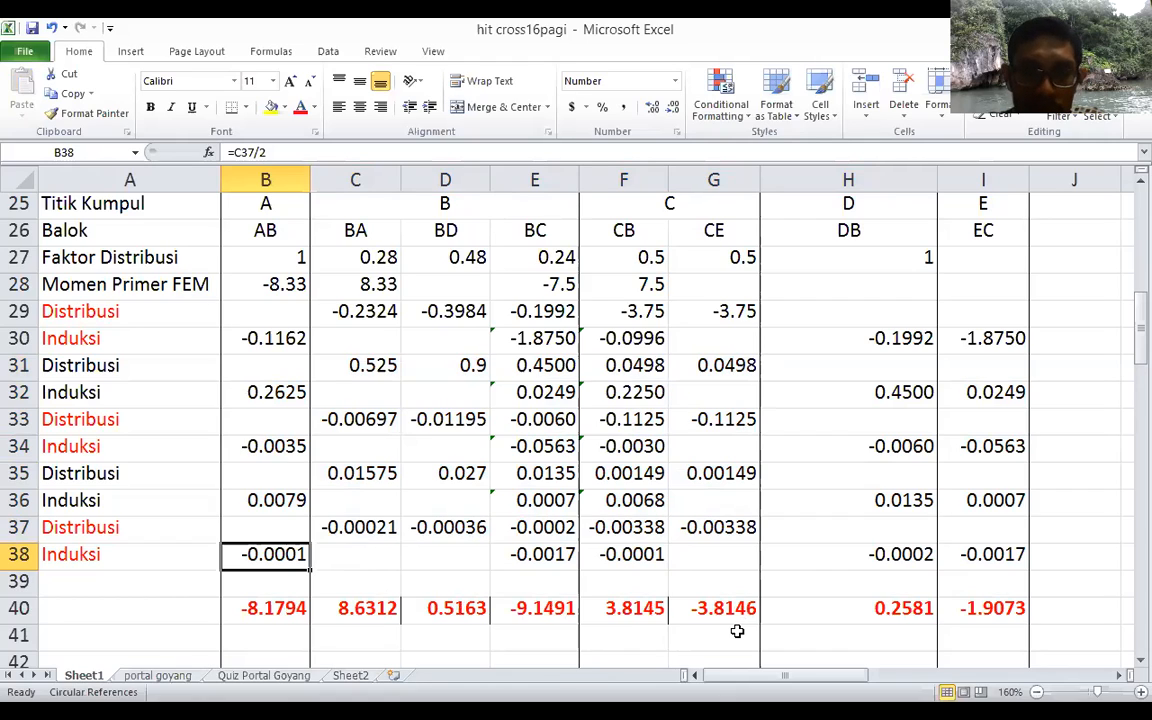
left_click(364, 608)
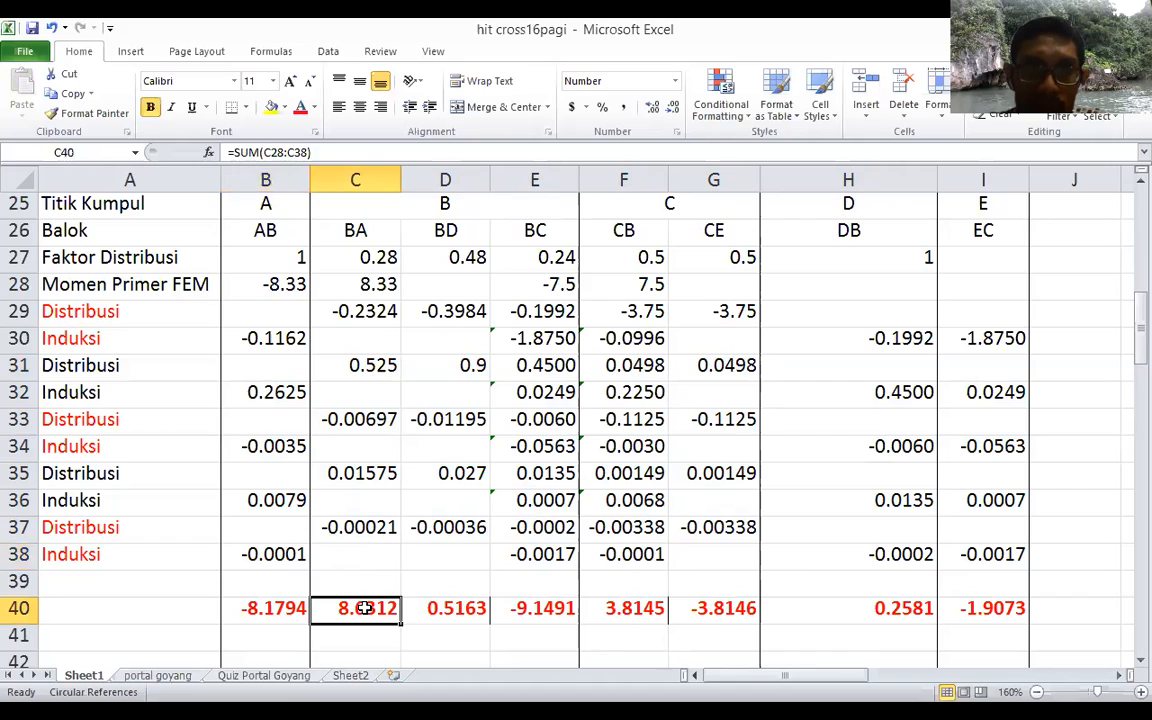
left_click(452, 612)
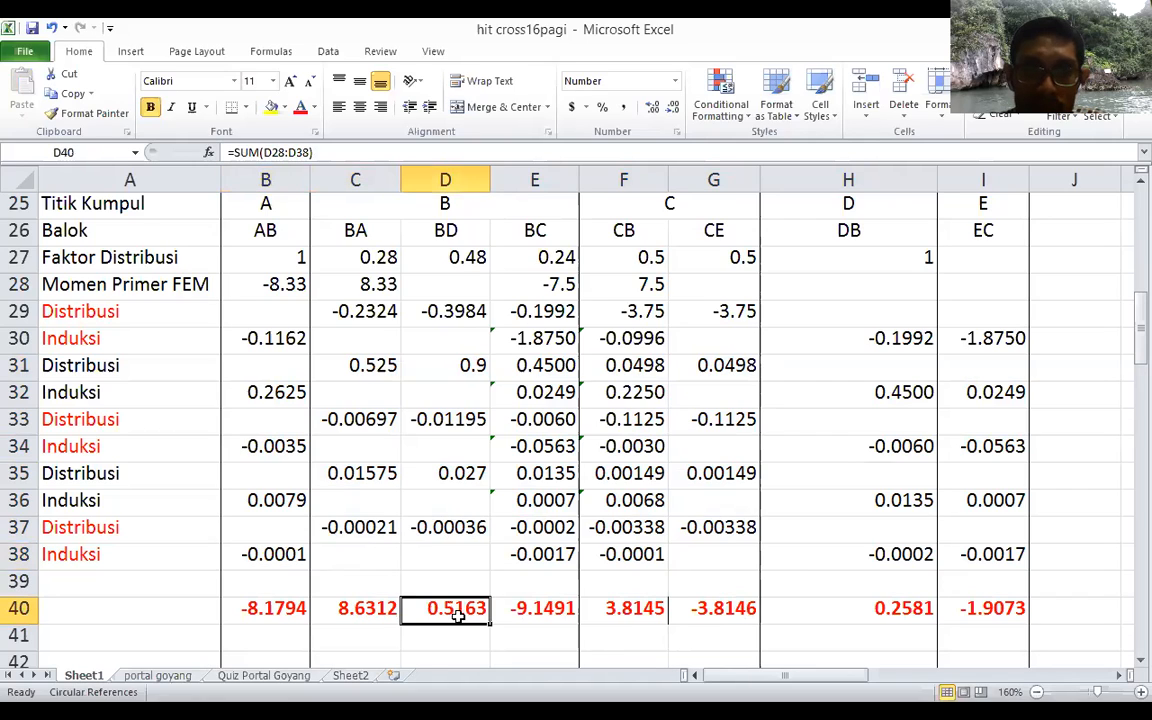
left_click(521, 617)
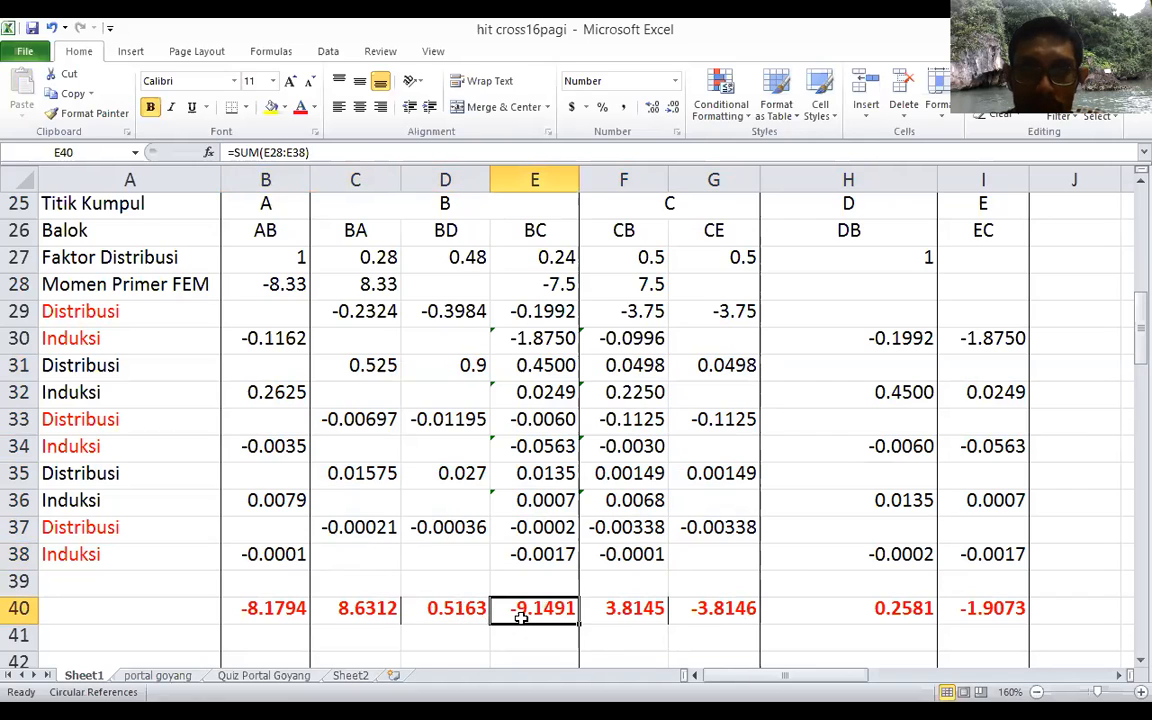
left_click(622, 615)
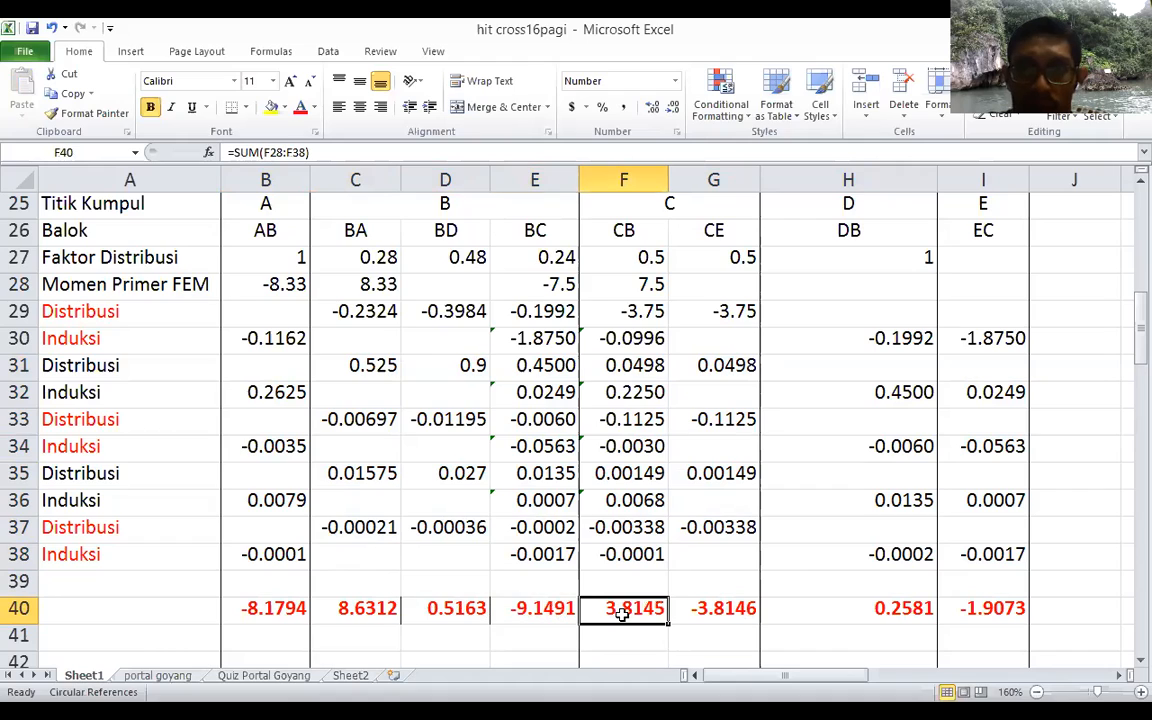
left_click(720, 611)
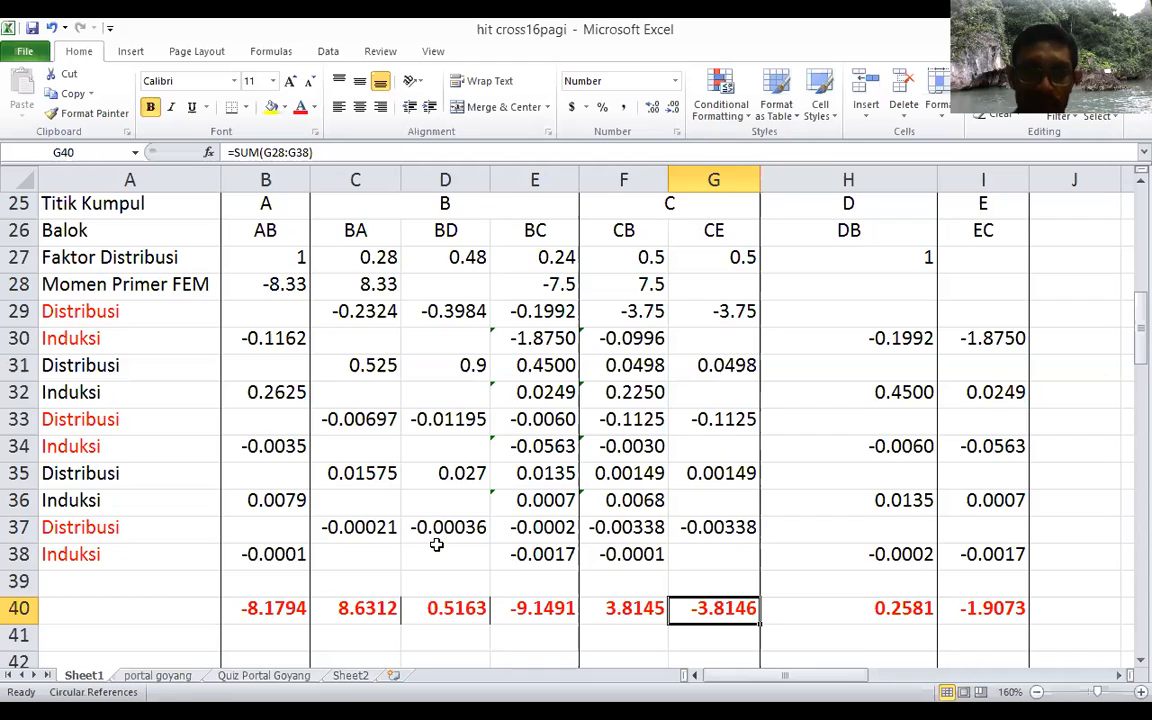
Step: Label the final moment sums in row 40 as "Momen Ujung" in A40
left_click(271, 616)
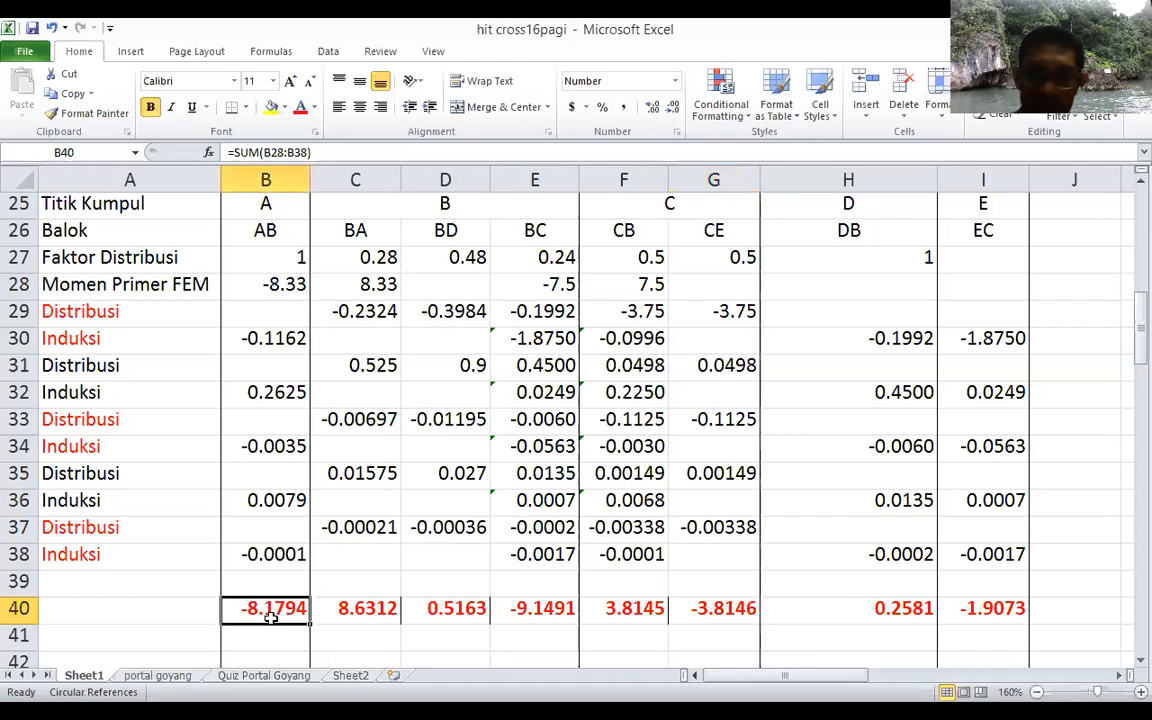
key("shift+Right")
key("shift+Right")
key("shift+Right")
key("shift+Right")
key("shift+Right")
key("shift+Right")
key("shift+Right")
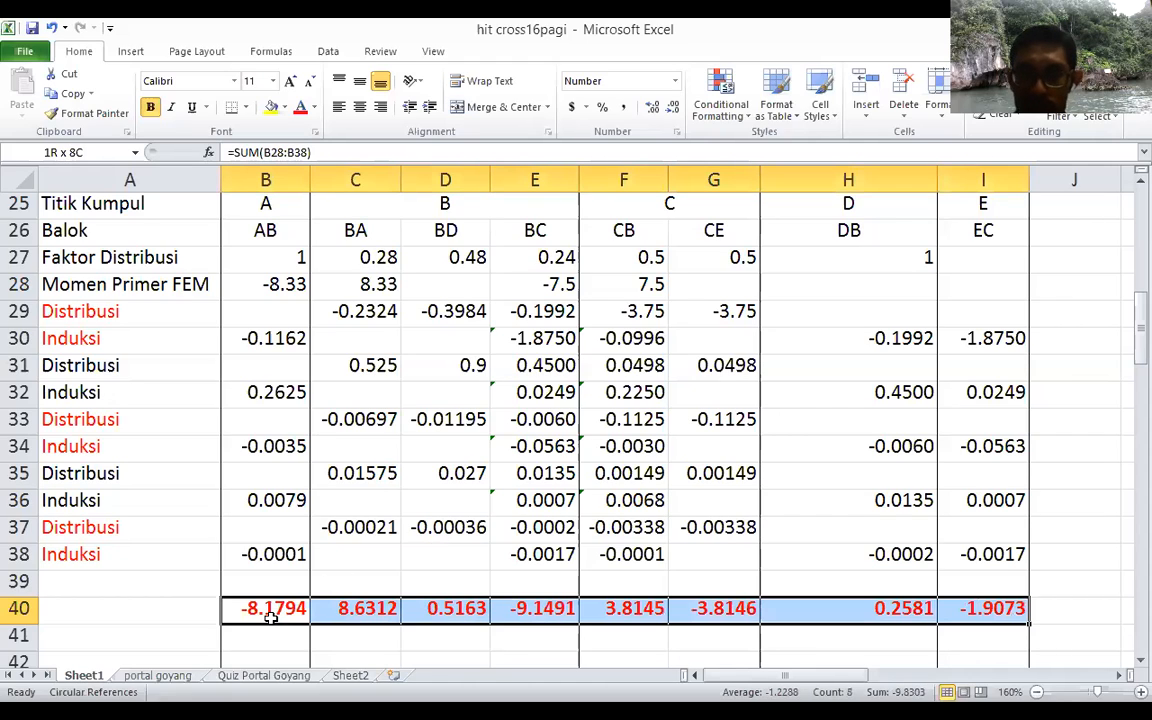
left_click(179, 609)
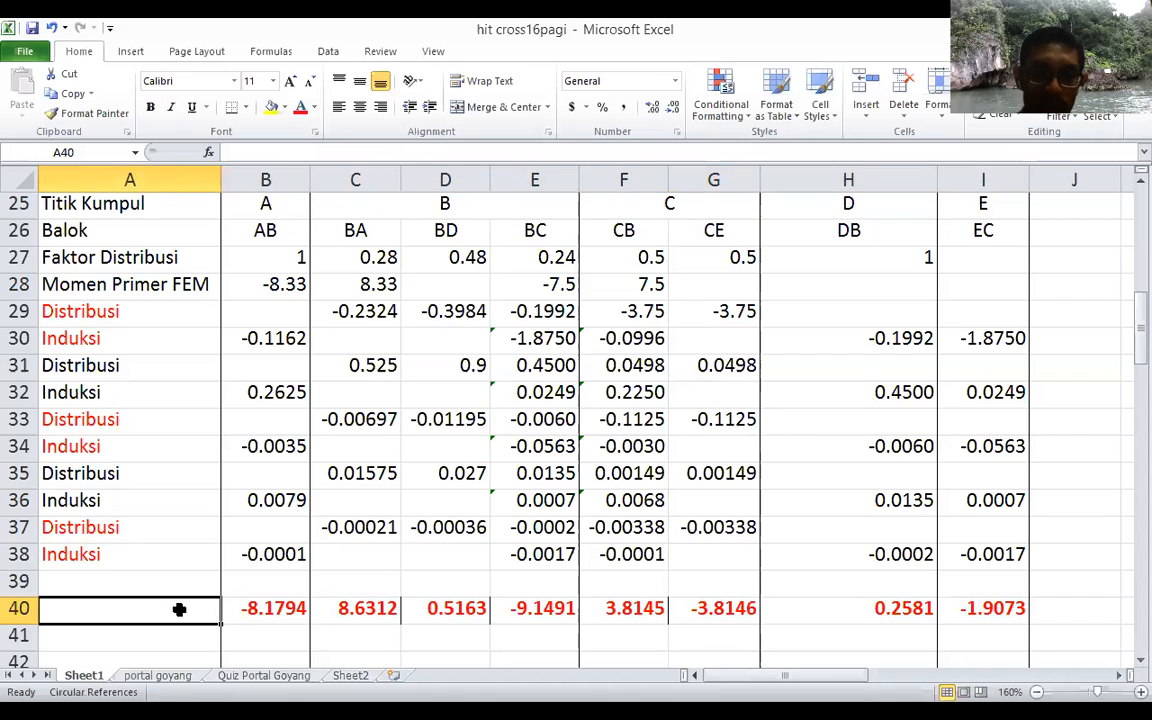
type("M")
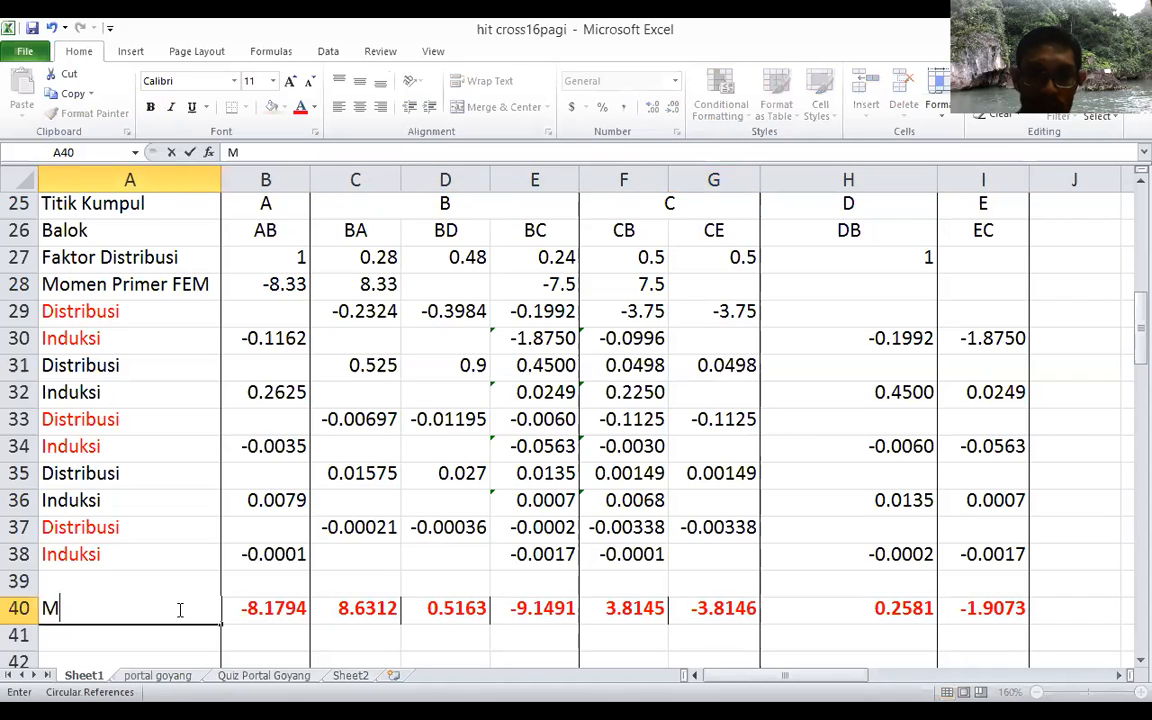
type("omen")
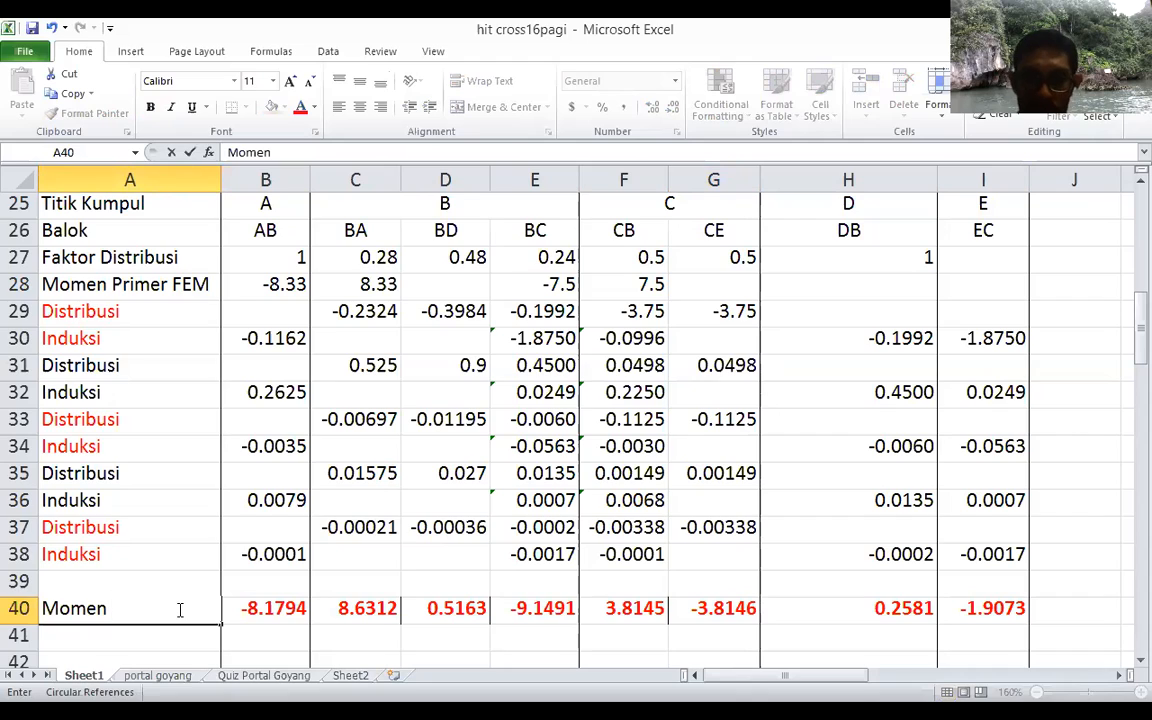
type("Ujung")
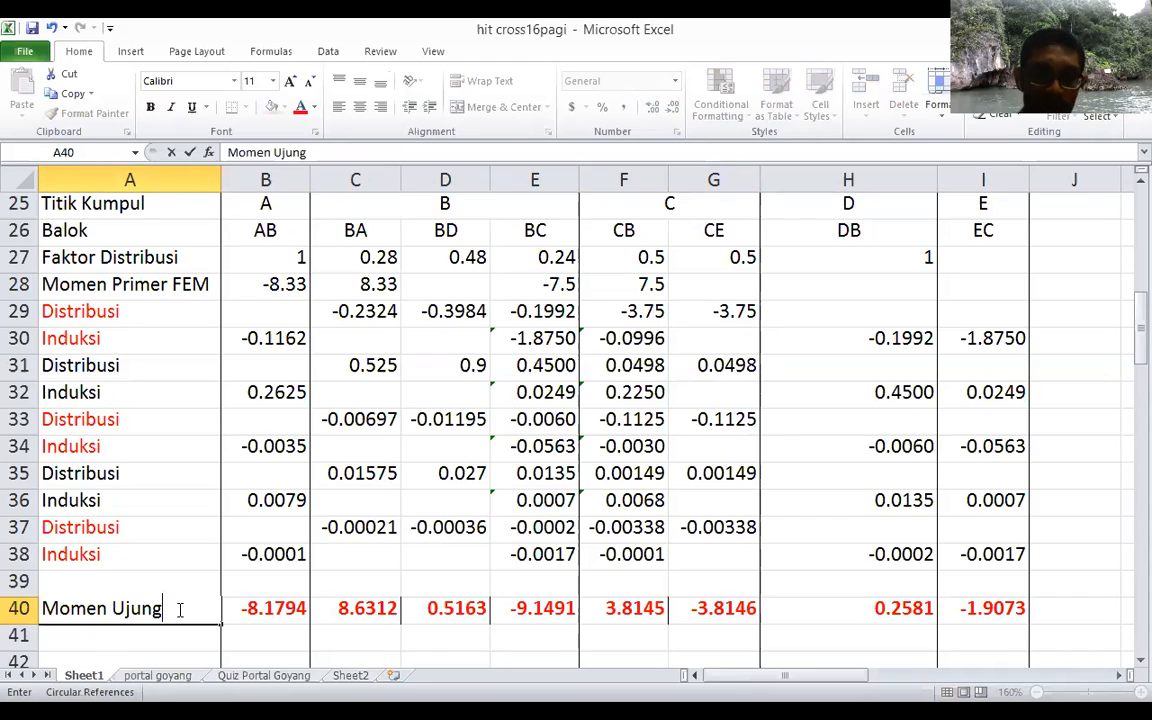
key("Tab")
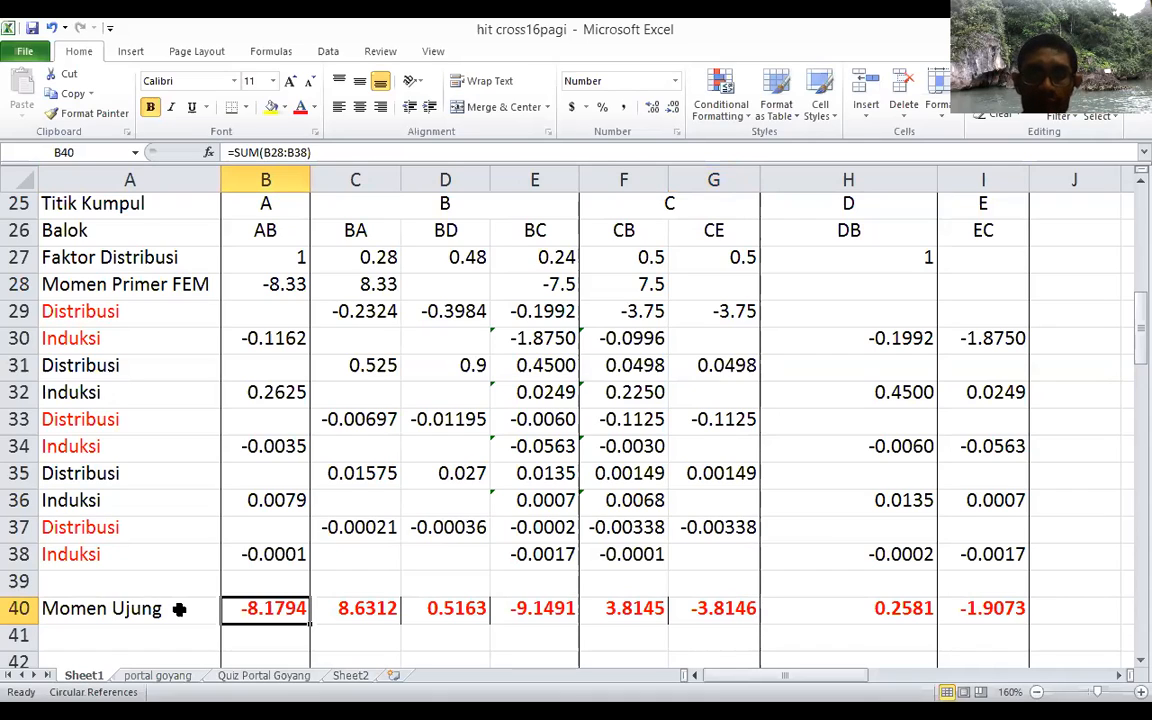
Step: Clear the last Induksi row's values in B38:I38 and compare joint C's final moments in F40 and G40
key("Right")
key("Right")
key("Right")
key("Right")
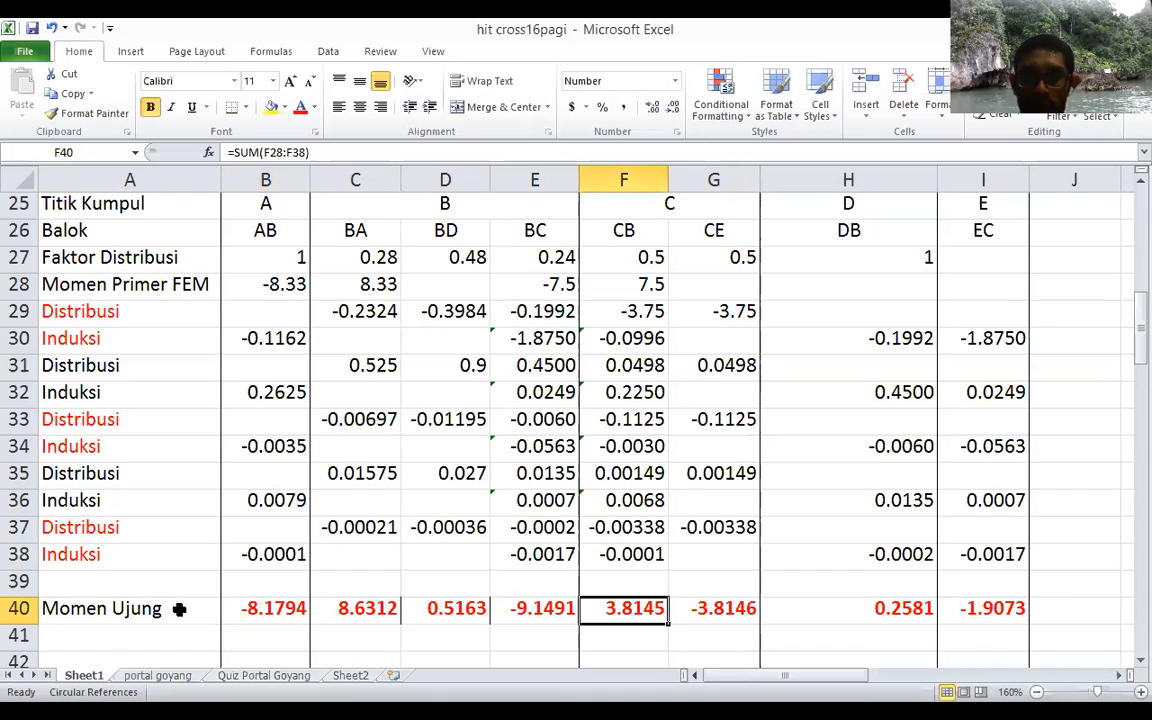
key("Right")
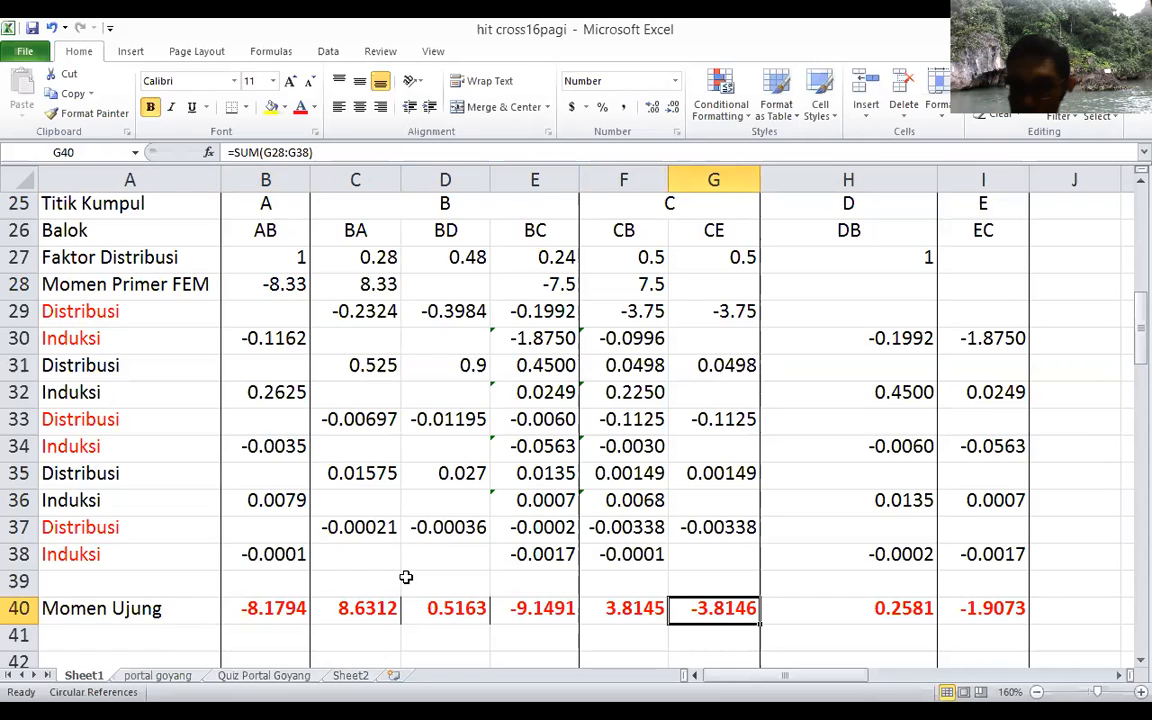
left_click(296, 554)
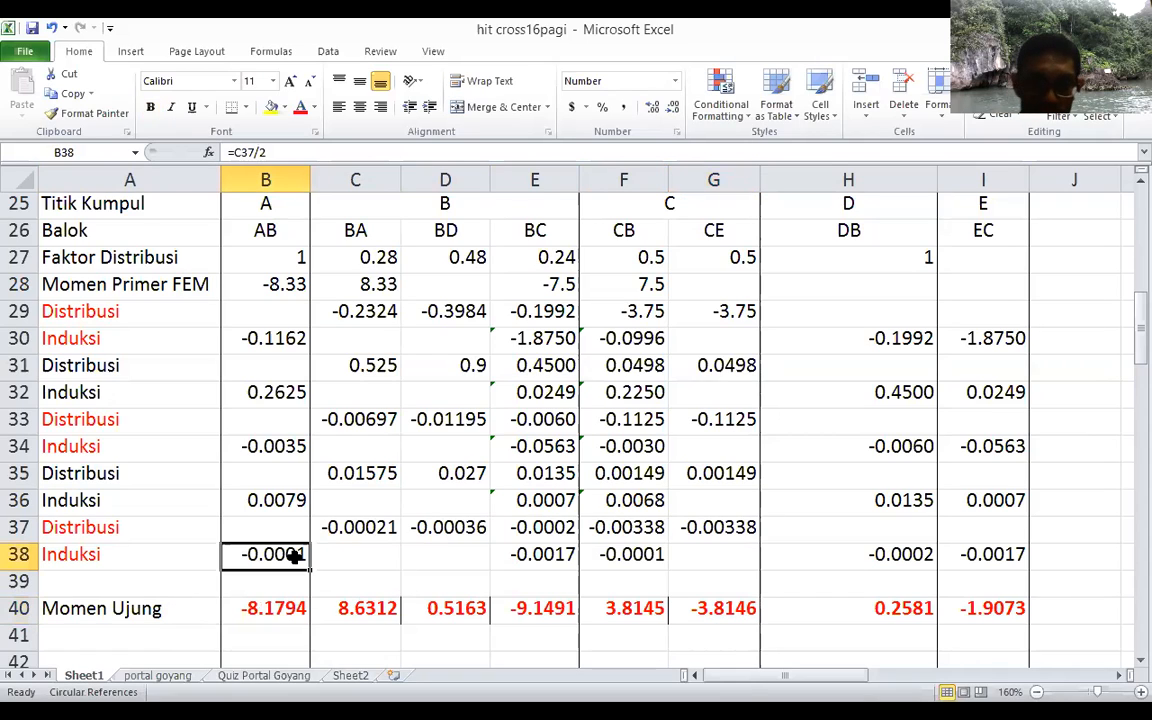
key("shift+Right")
key("shift+Right")
key("shift+Right")
key("shift+Right")
key("shift+Right")
key("shift+Right")
key("shift+Right")
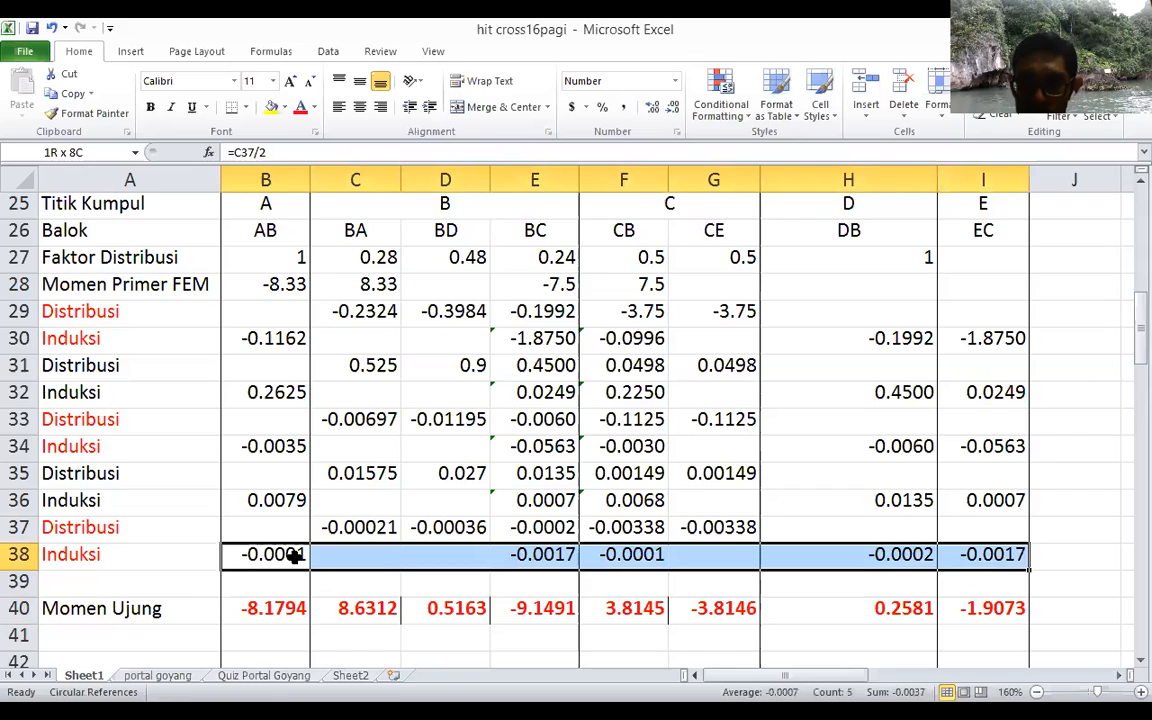
key("Delete")
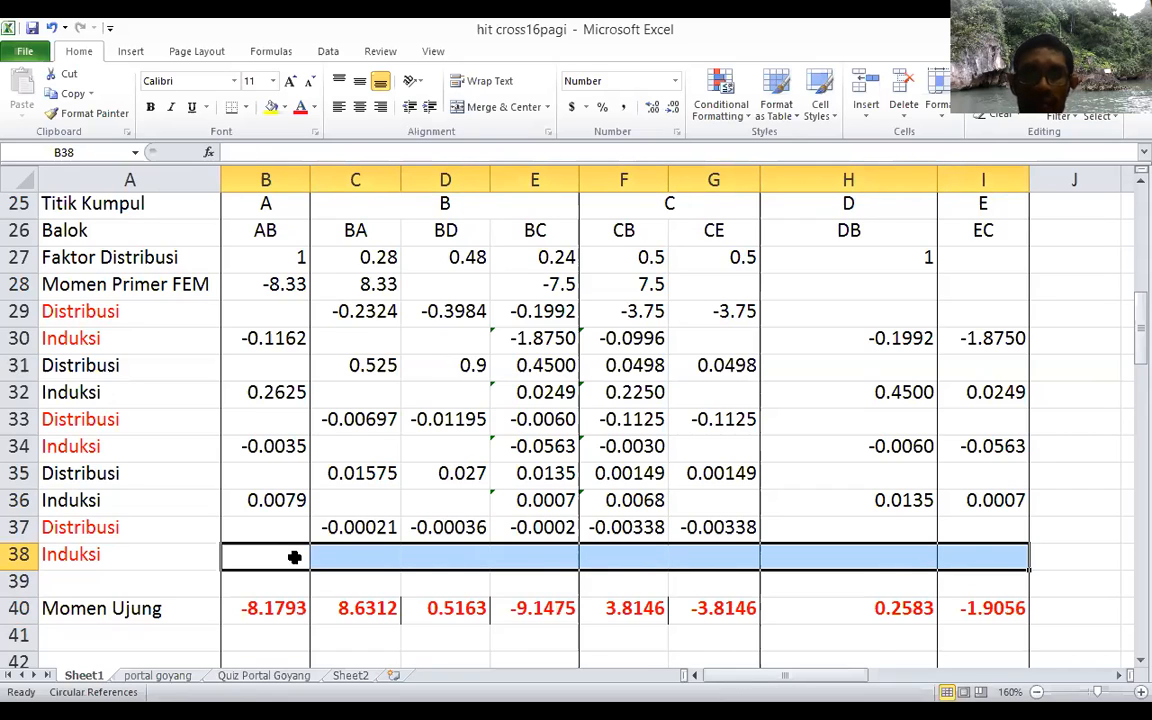
left_click(360, 583)
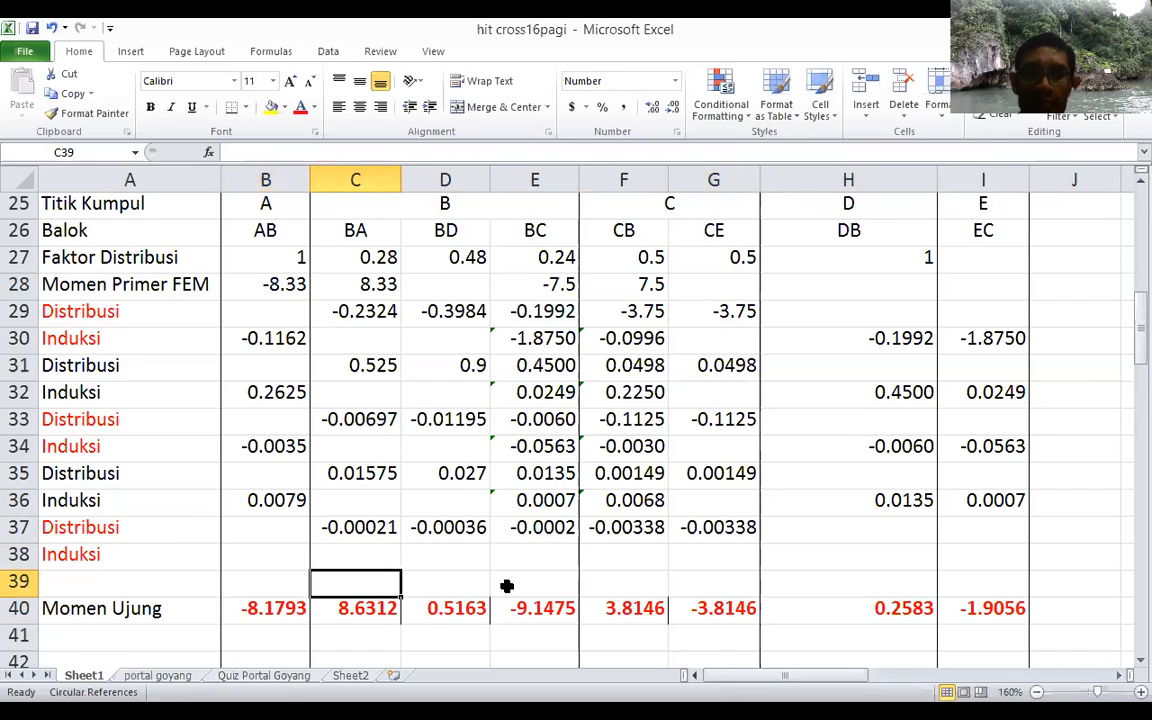
left_click(650, 608)
left_click(716, 608)
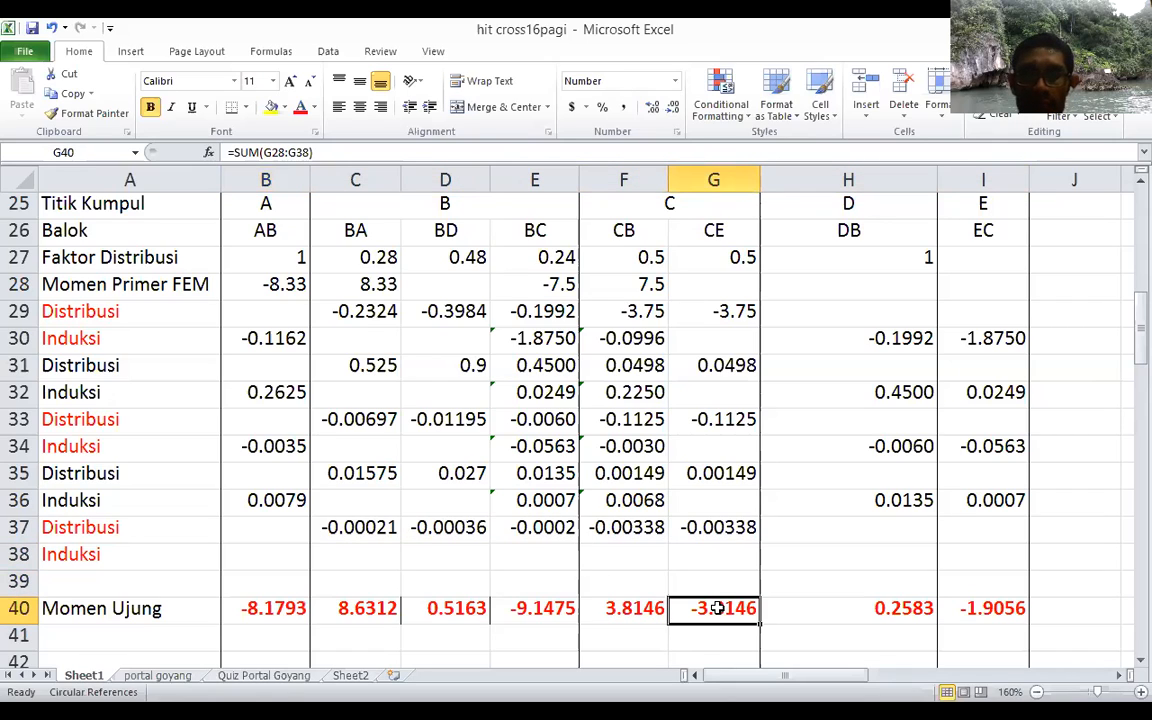
left_click(644, 614, "shift")
left_click(643, 635)
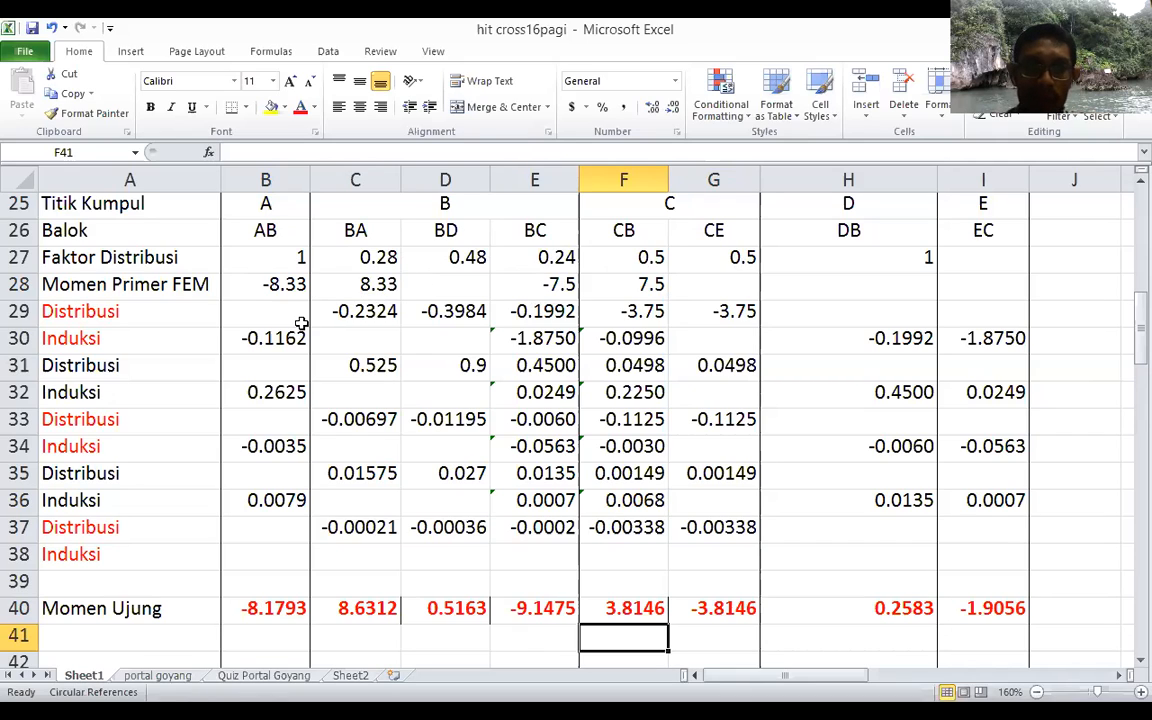
Step: Examine the first Distribusi row's formulas for joints B and C in C29:G29, tracing the factor and moment cells they use
left_click(346, 313)
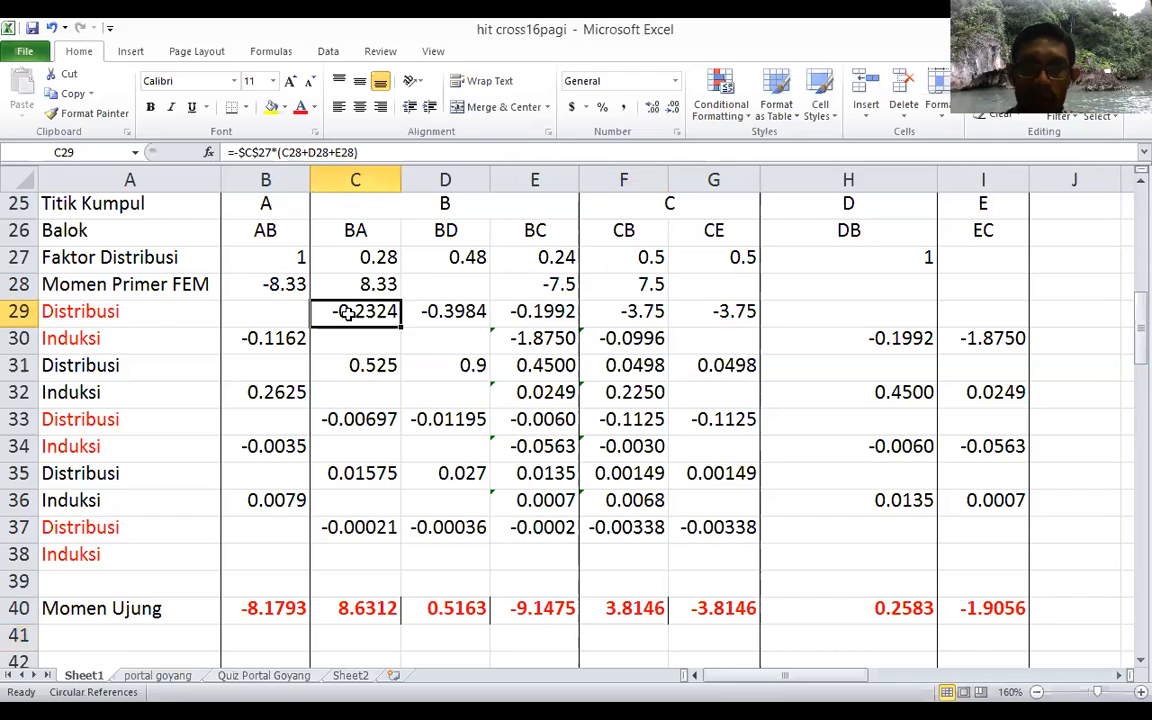
left_click(378, 150)
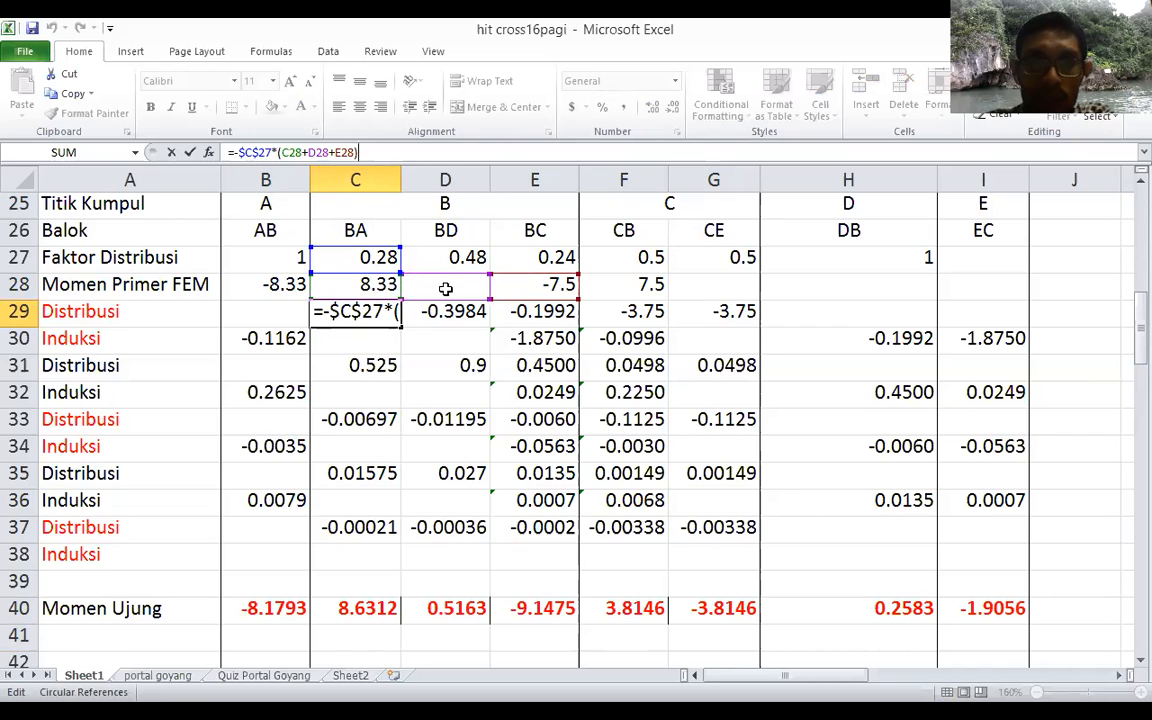
key("Tab")
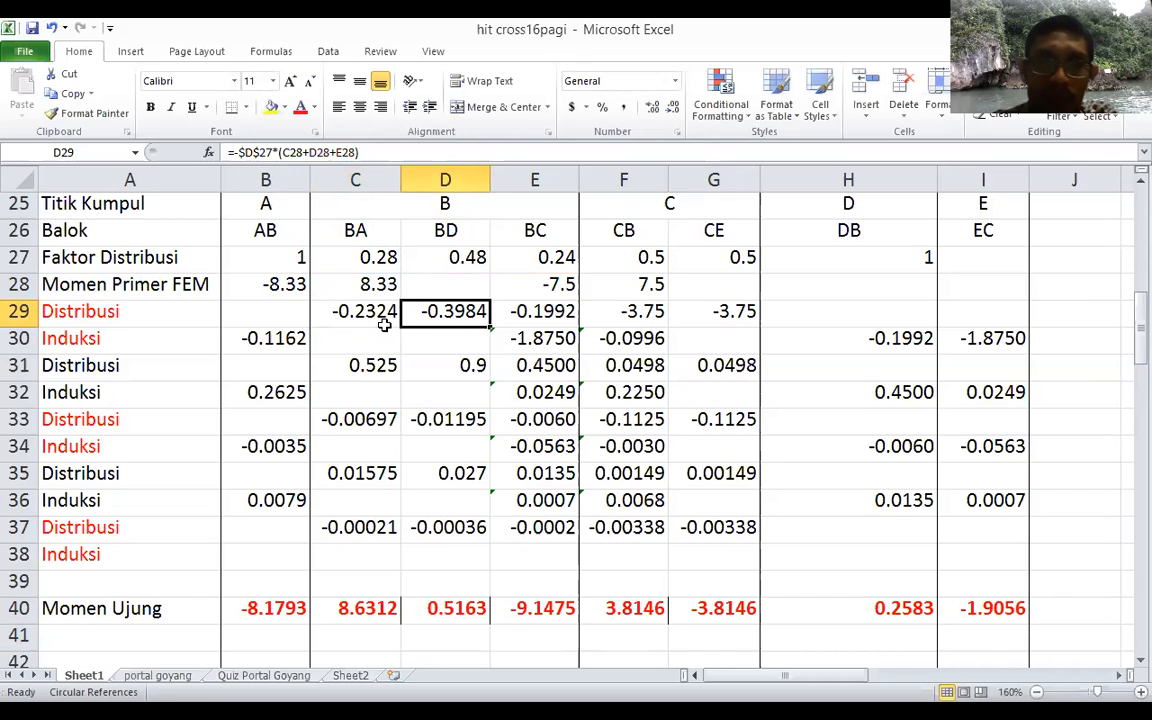
left_click(401, 153)
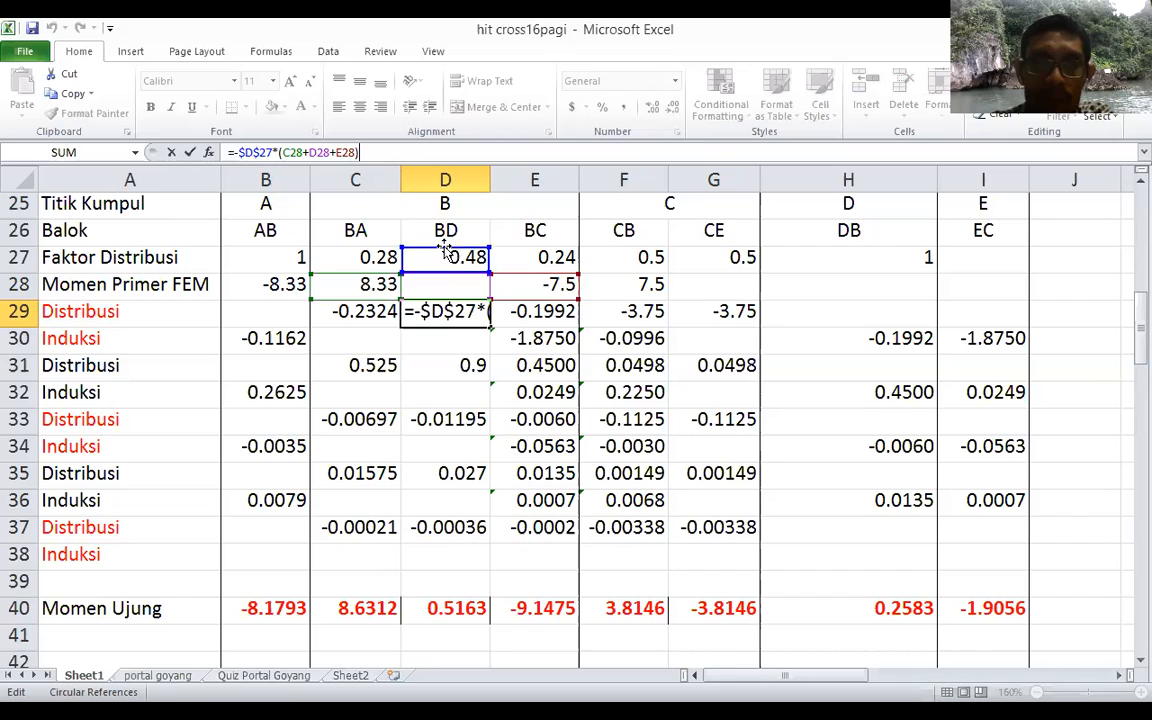
key("Tab")
key("Tab")
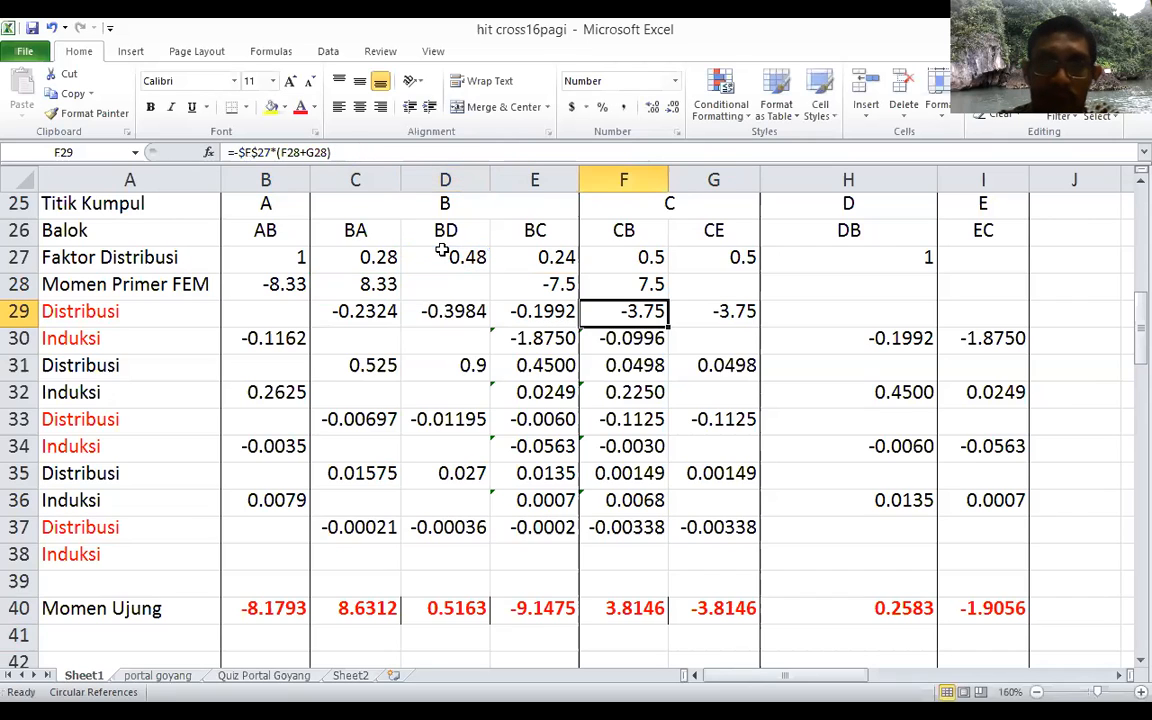
key("Tab")
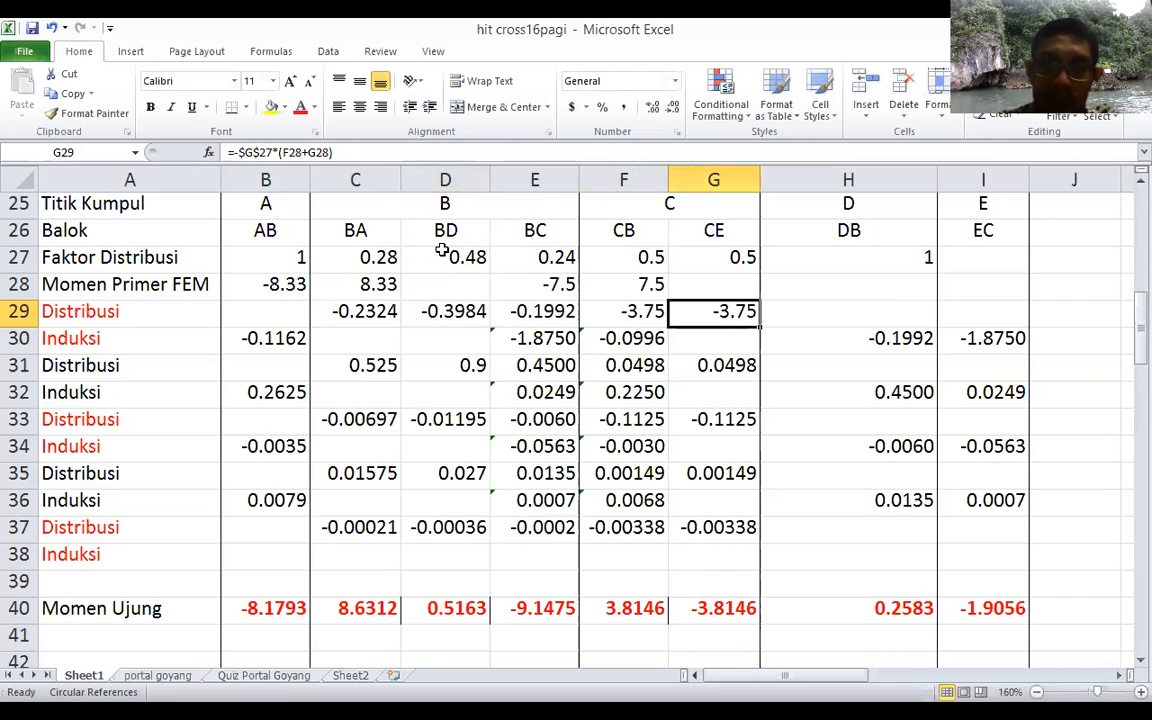
Step: Examine the first Induksi row's formulas for AB, CB and BC in B30, F30 and E30, tracing the distribution cell each one halves
left_click(271, 339)
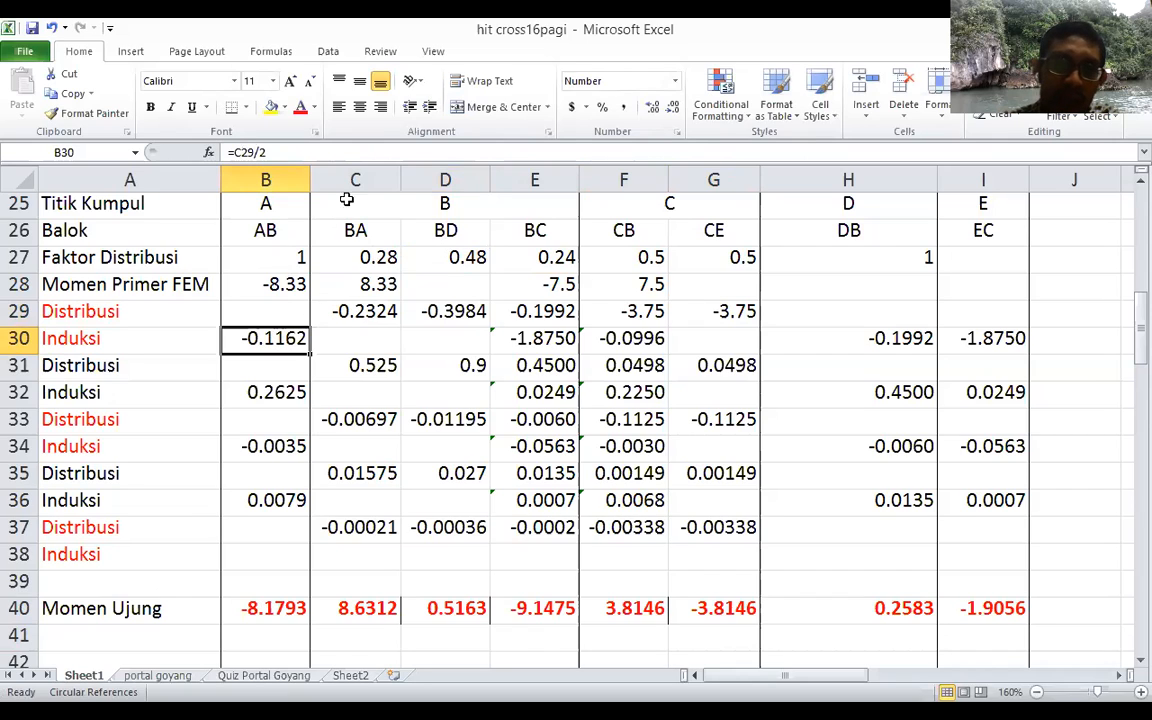
left_click(381, 148)
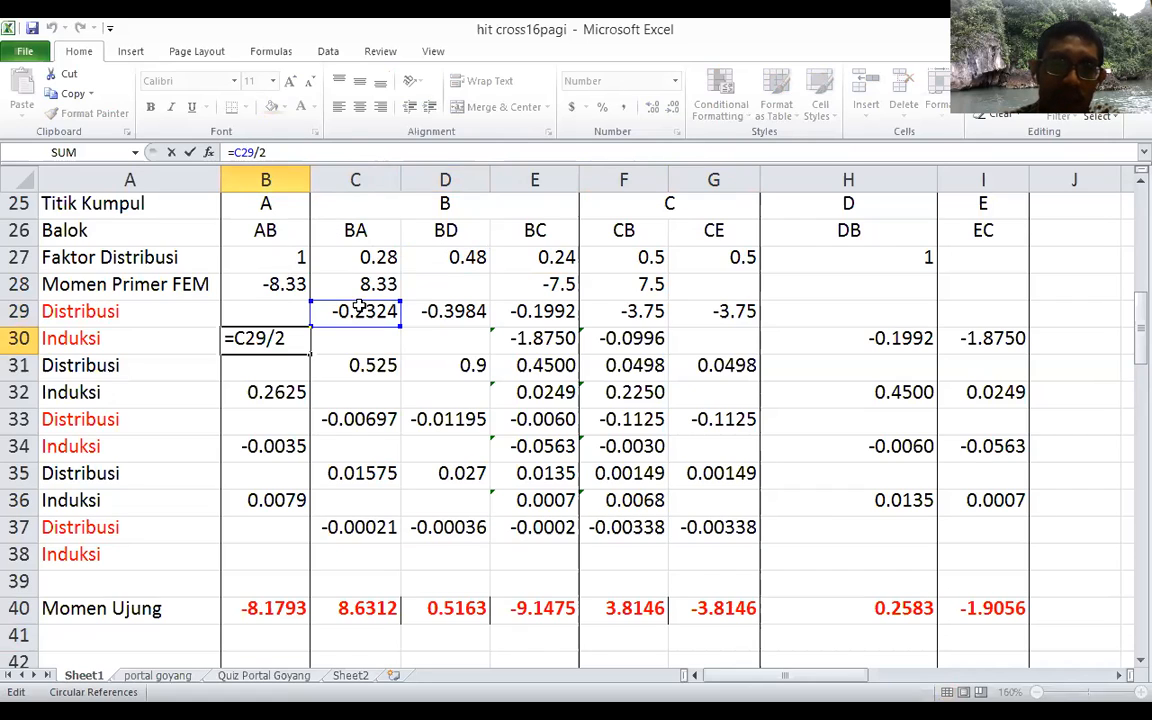
left_click(270, 318)
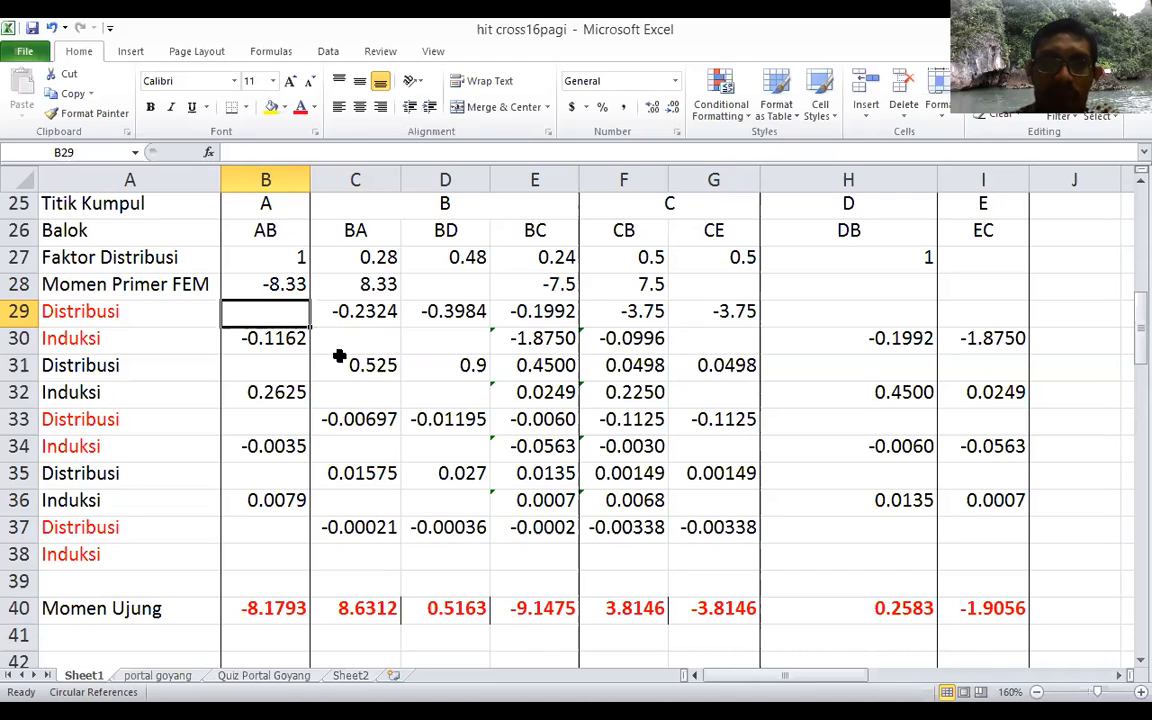
left_click(548, 315)
left_click(611, 317)
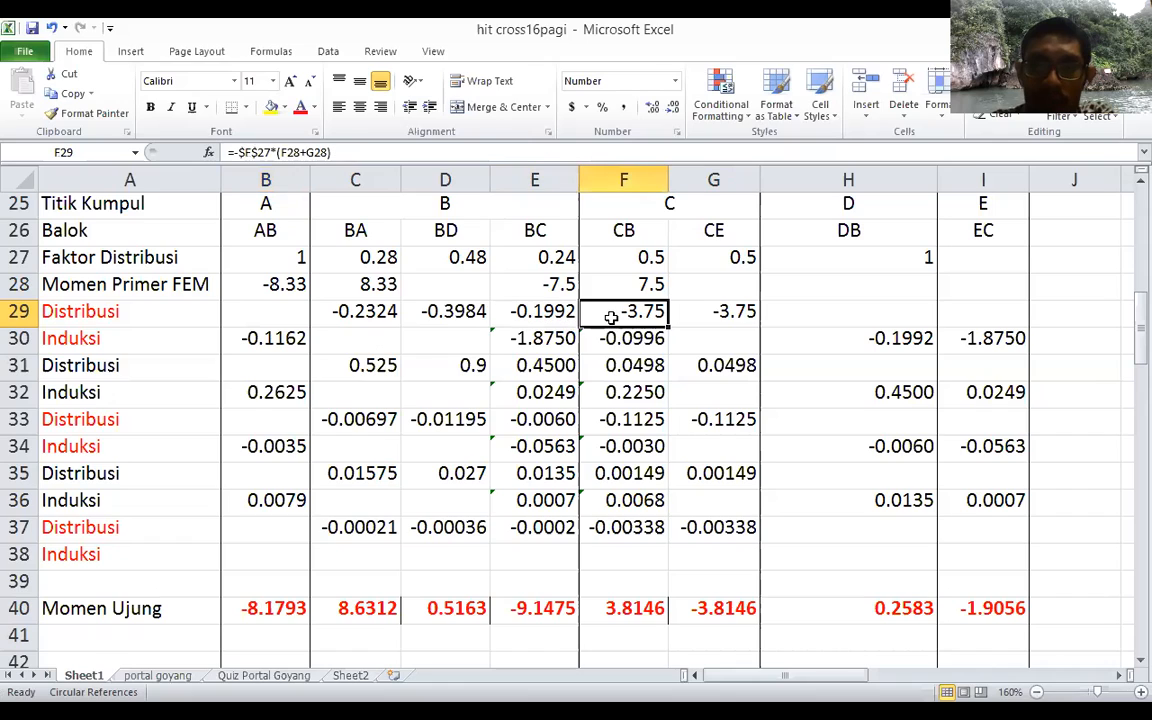
left_click(548, 313)
left_click(620, 338)
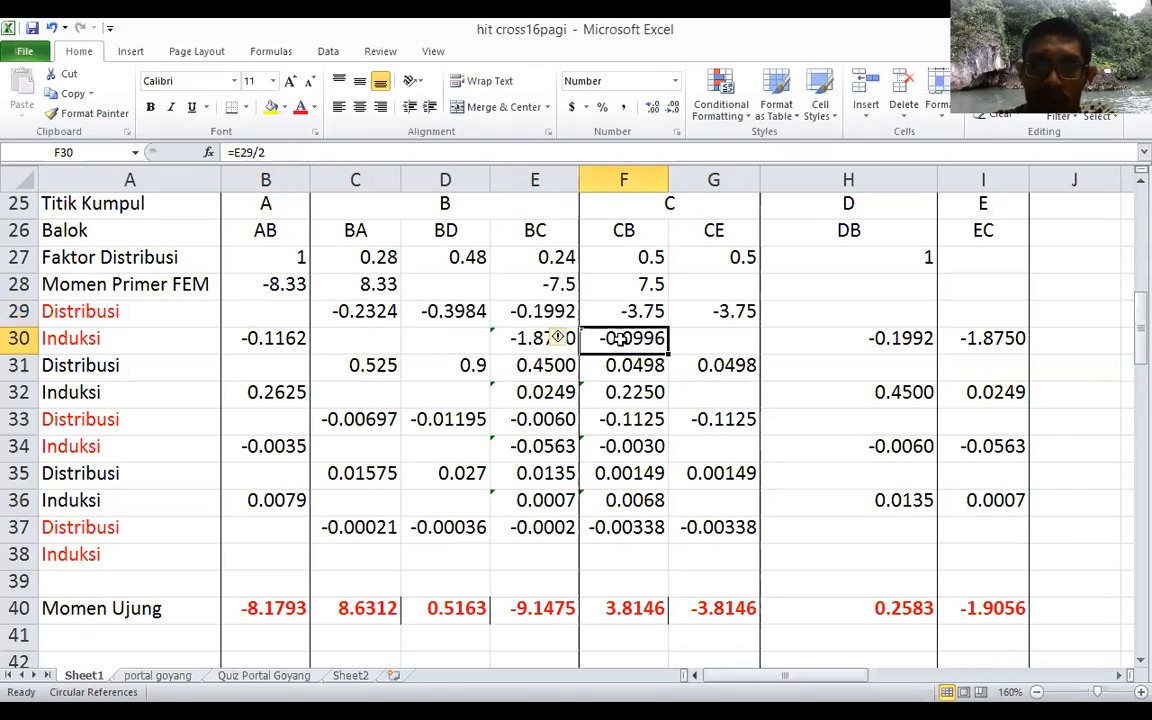
left_click(583, 147)
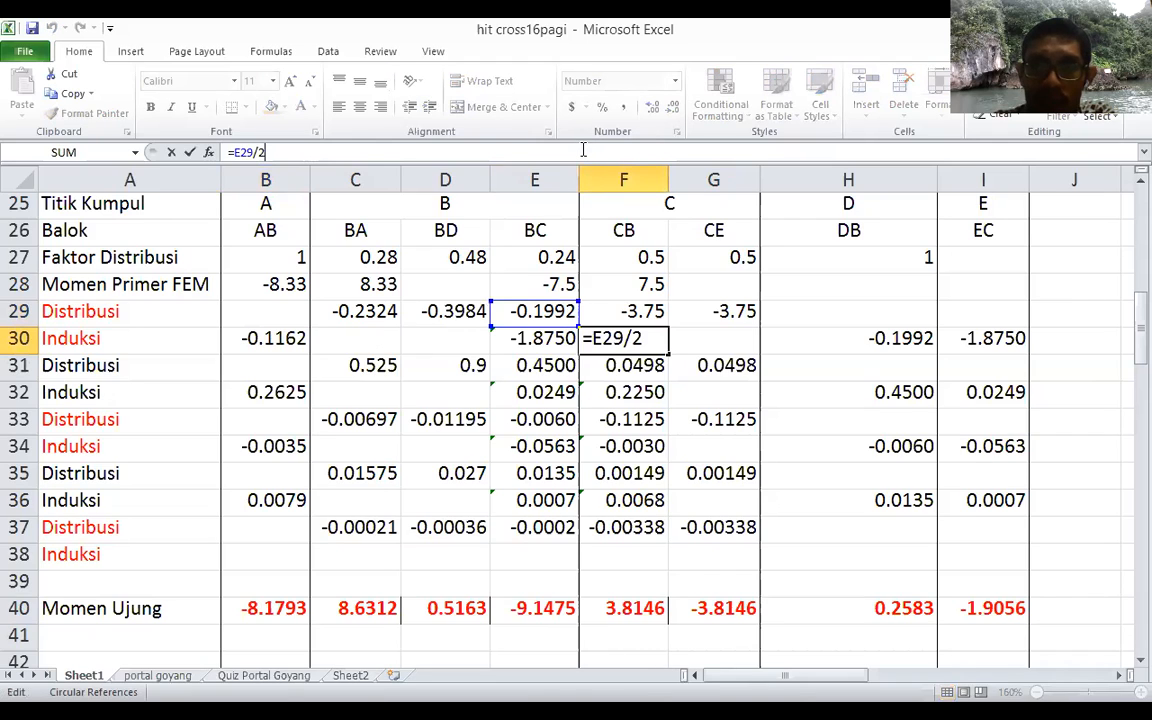
left_click(545, 338)
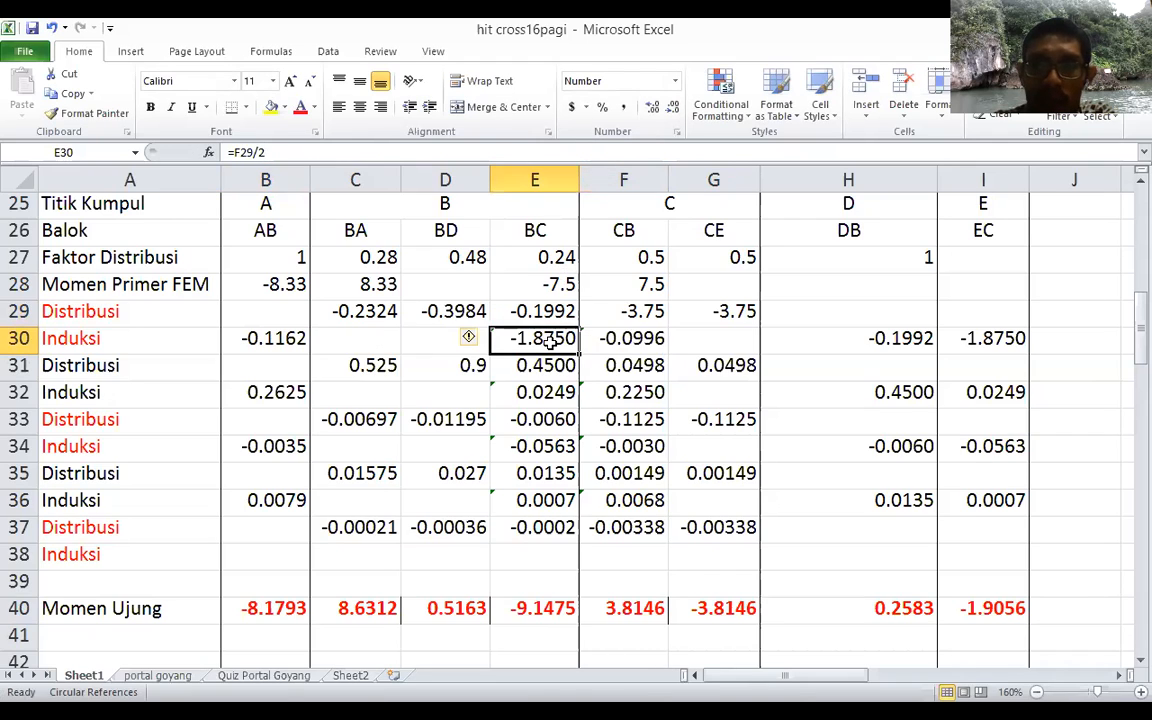
left_click(603, 152)
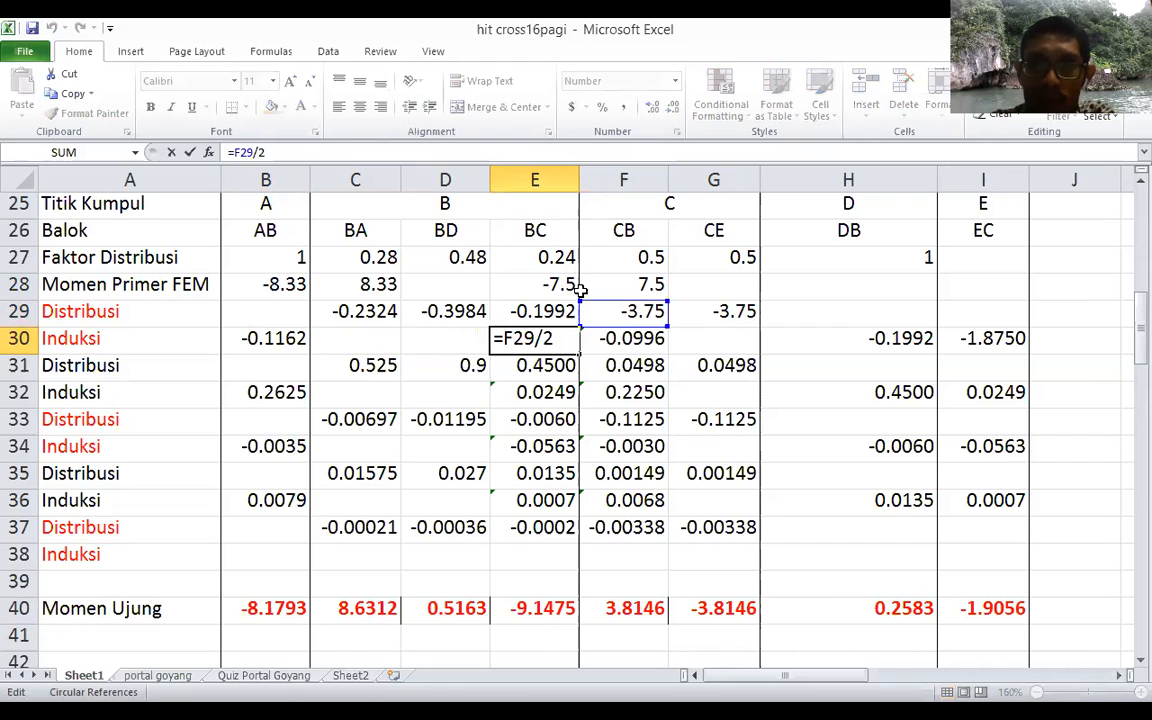
Step: Examine the carry-over formulas for DB in H30 and EC in I30, tracing their source cells in the first Distribusi row
left_click(876, 339)
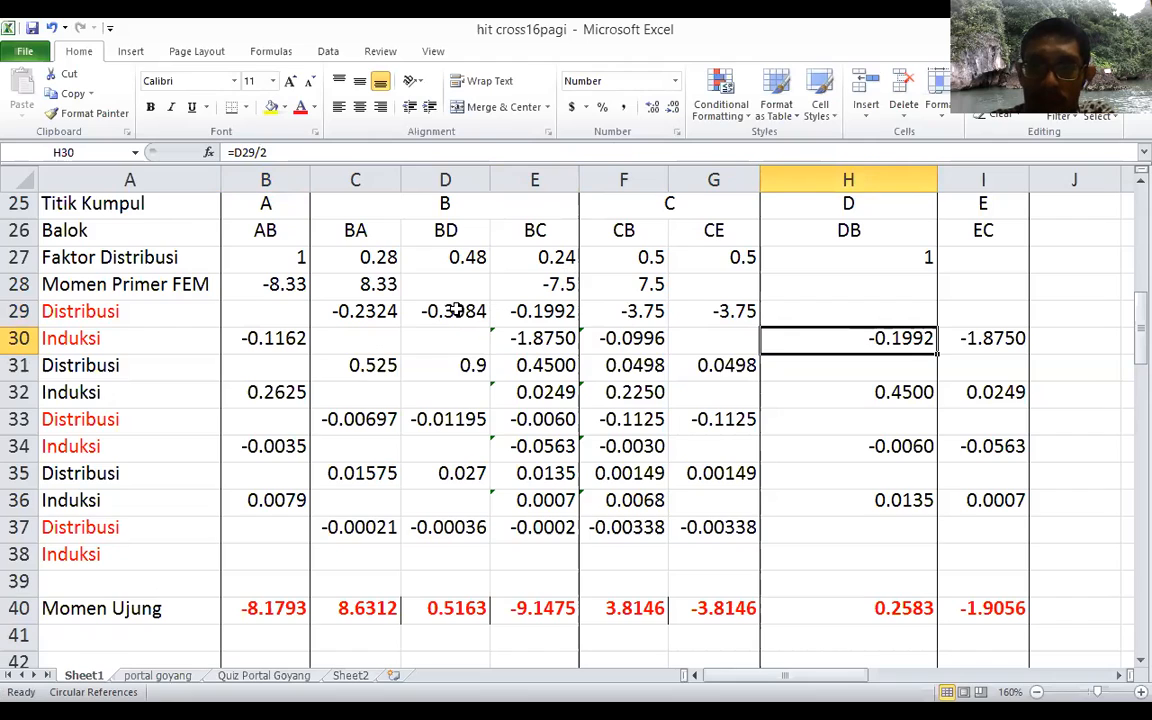
left_click(624, 154)
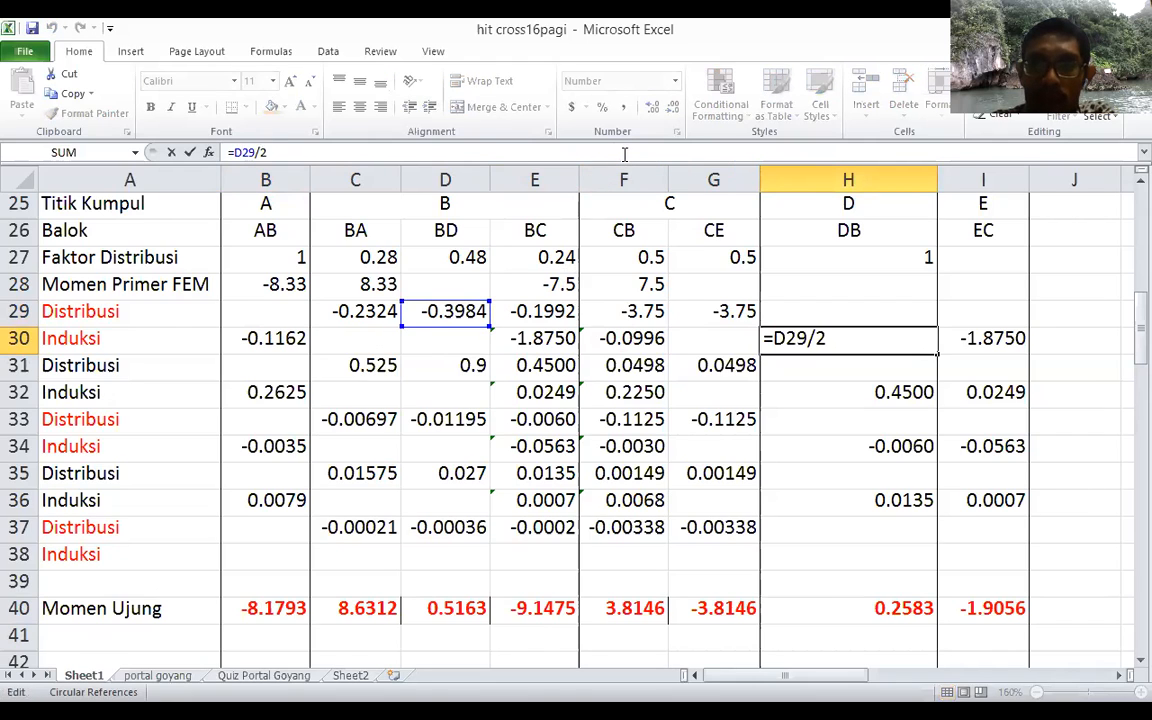
left_click(983, 338)
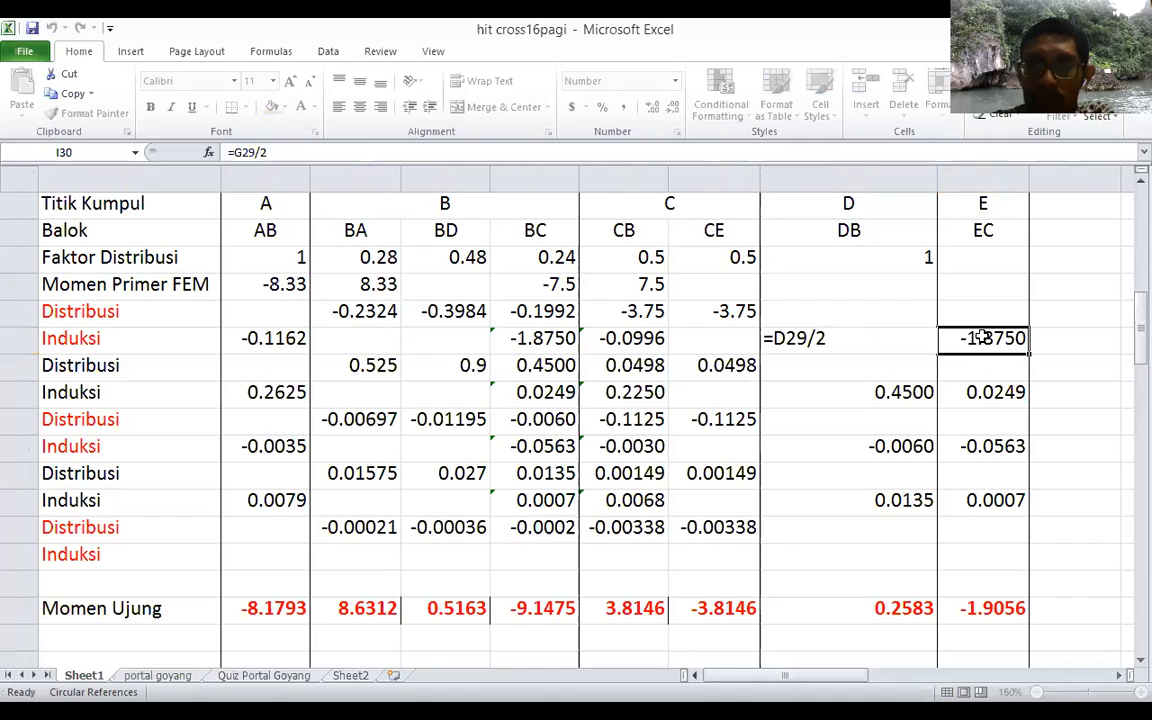
left_click(723, 149)
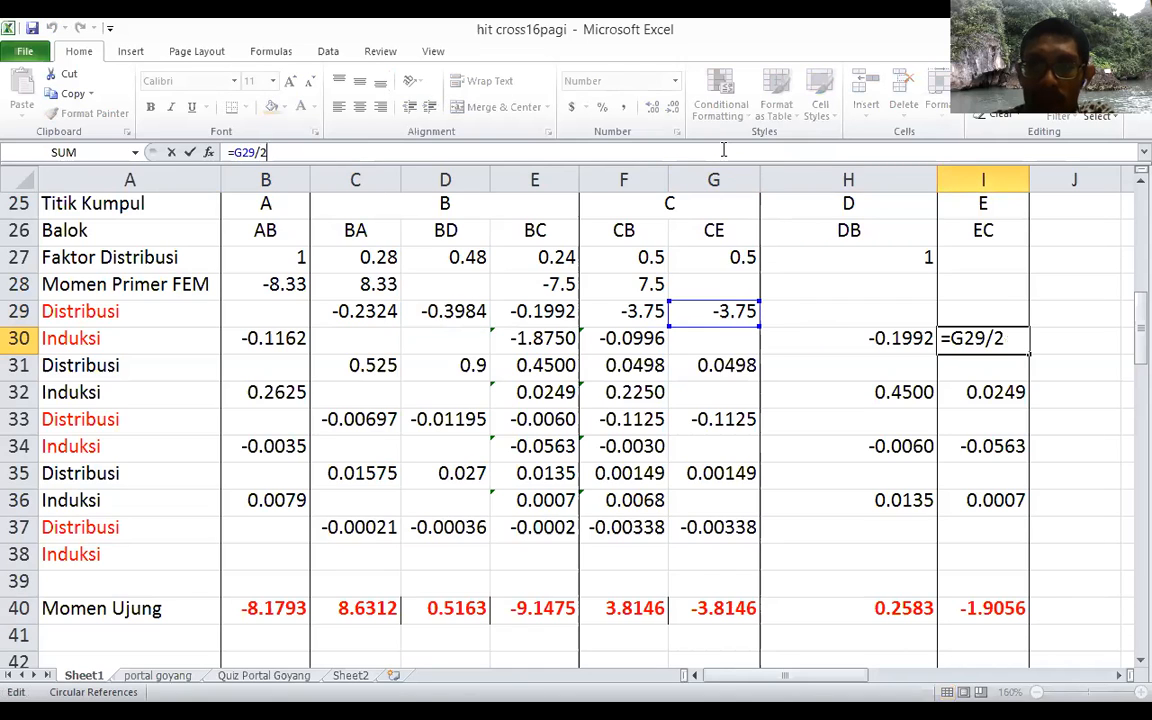
left_click(792, 343)
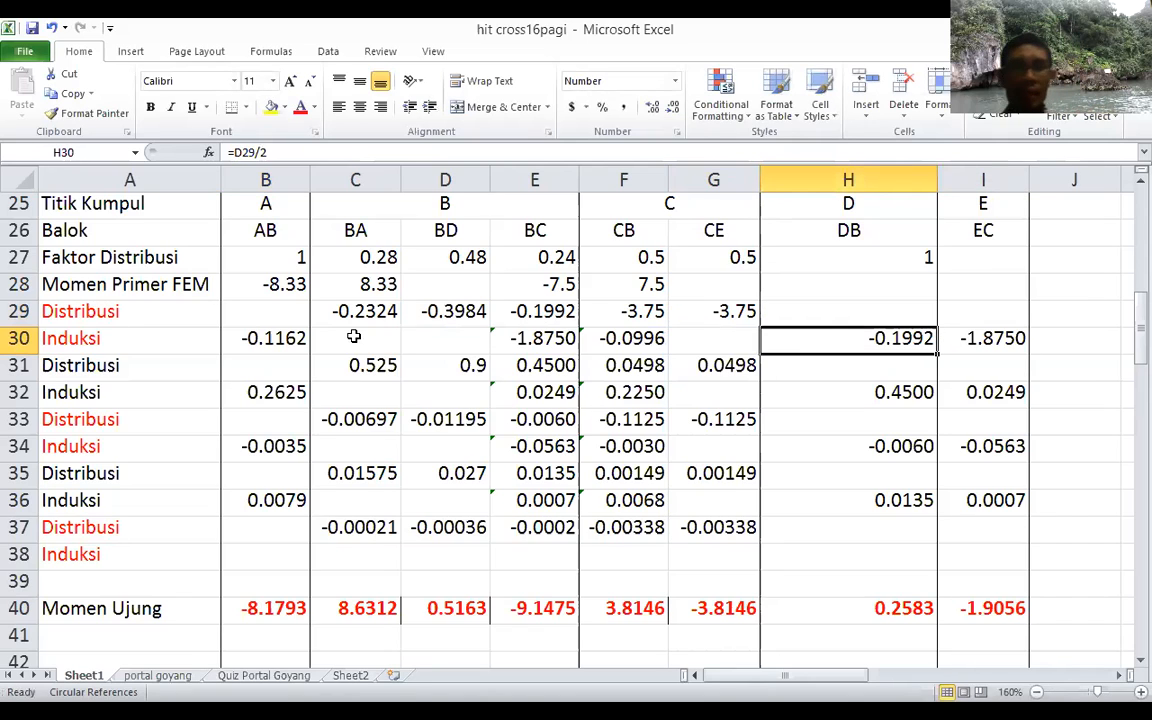
left_click(284, 307)
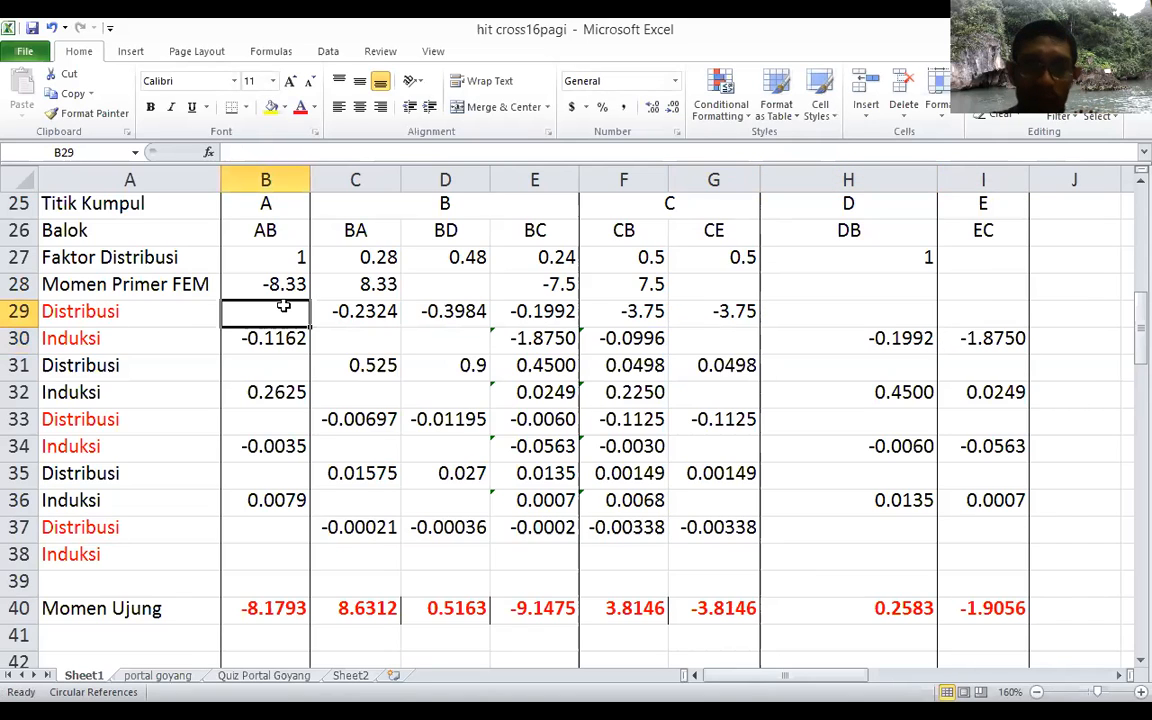
Step: Copy the first Distribusi and Induksi rows B29:I30 over the next pair in B31:I32, replacing its existing contents
key("shift+Right")
key("shift+Right")
key("shift+Right")
key("shift+Right")
key("shift+Right")
key("shift+Right")
key("shift+Right")
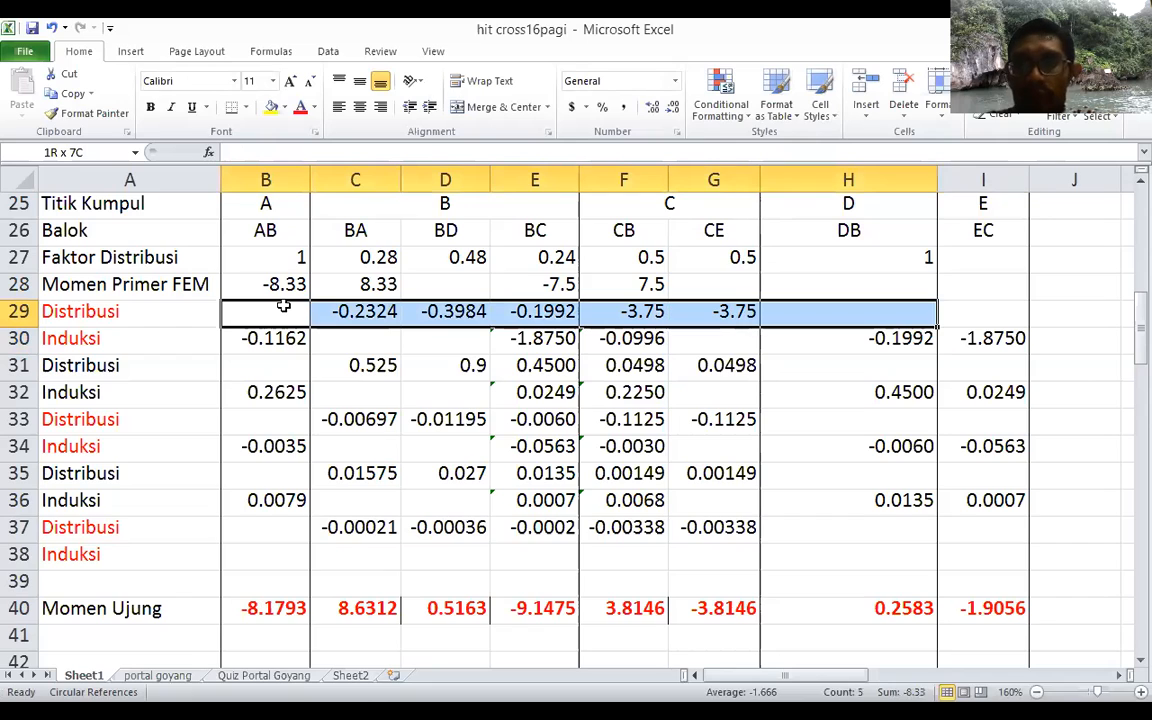
key("shift+Down")
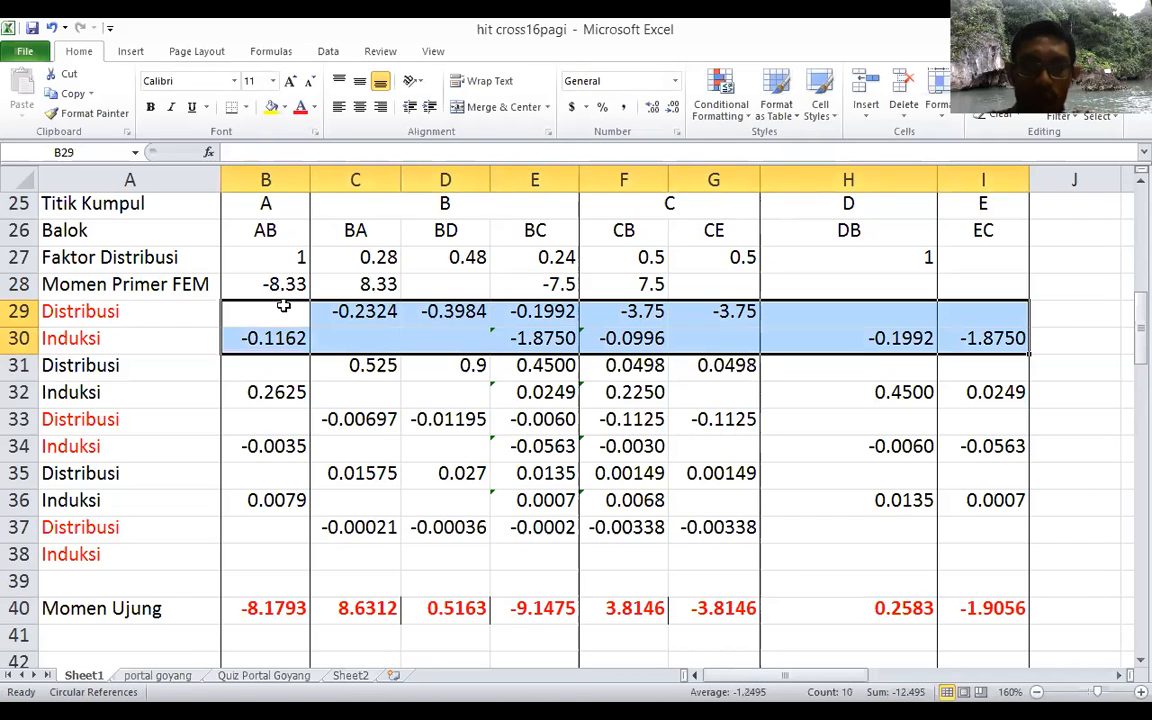
key("ctrl+c")
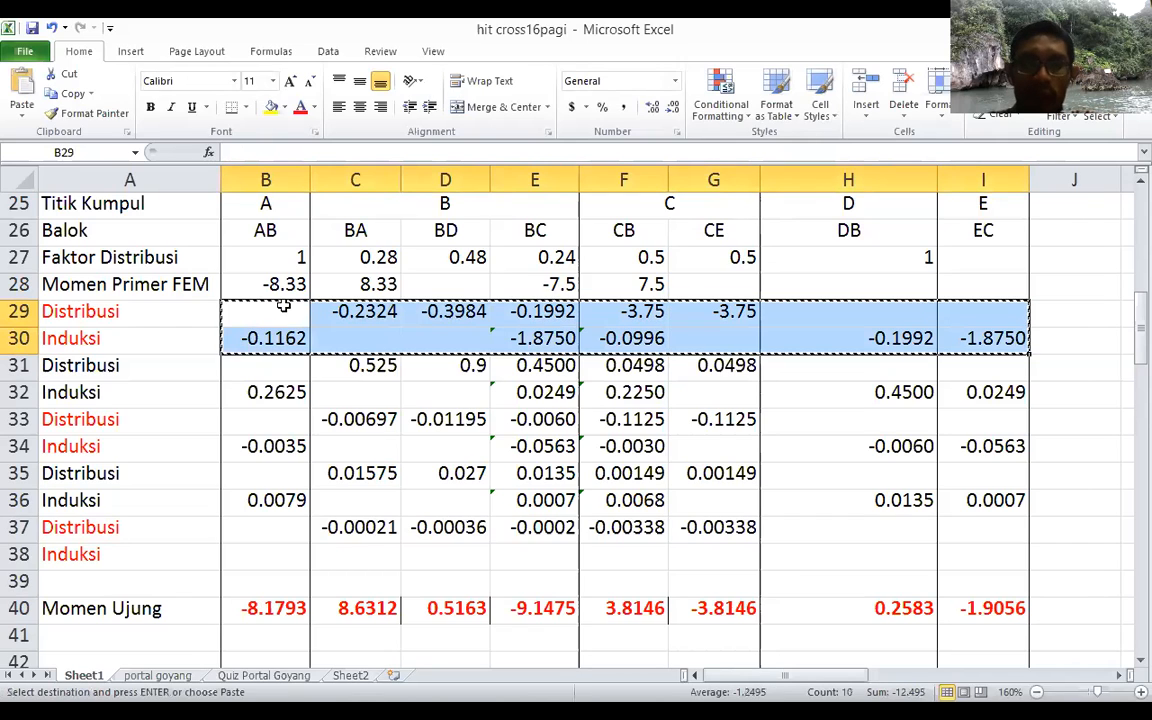
left_click(265, 375)
key("shift+Down")
key("shift+Down")
key("shift+Down")
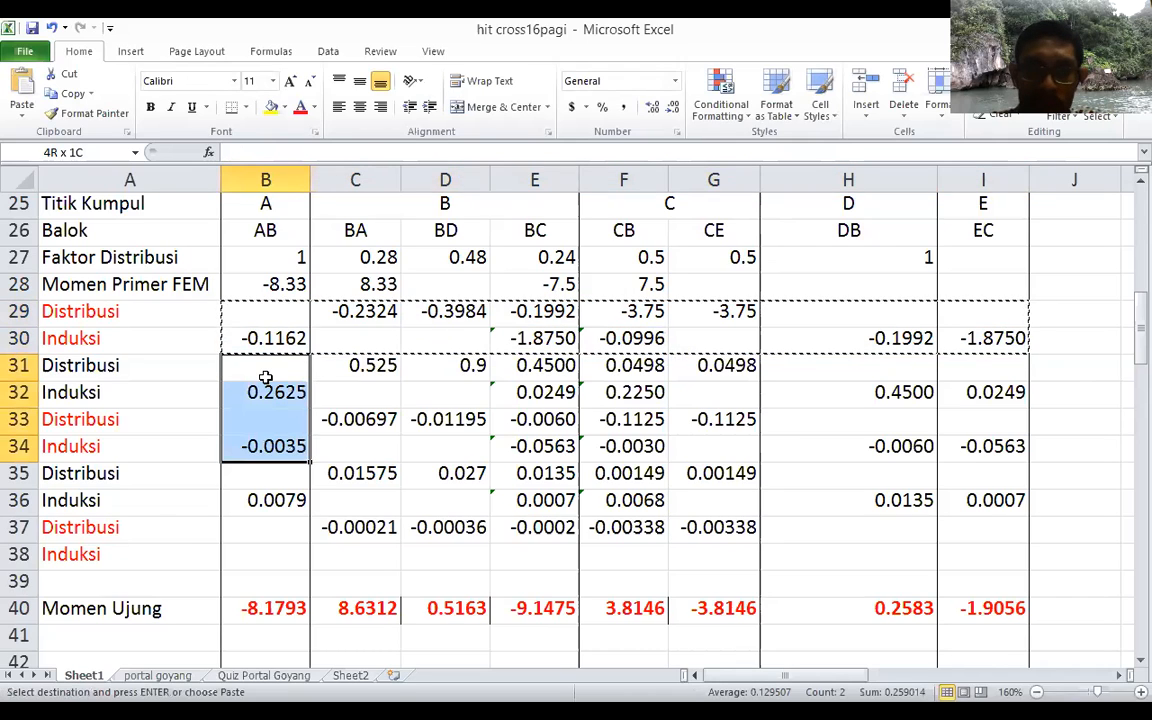
key("shift+Down")
key("shift+Down")
key("shift+Down")
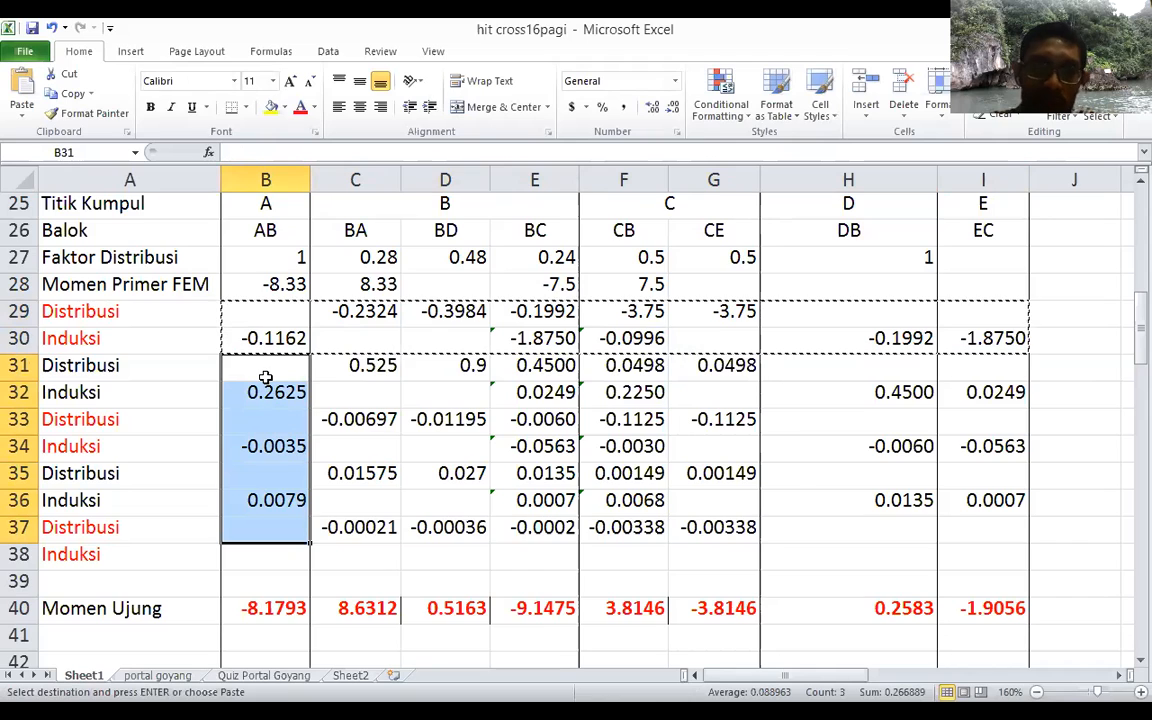
key("ctrl+v")
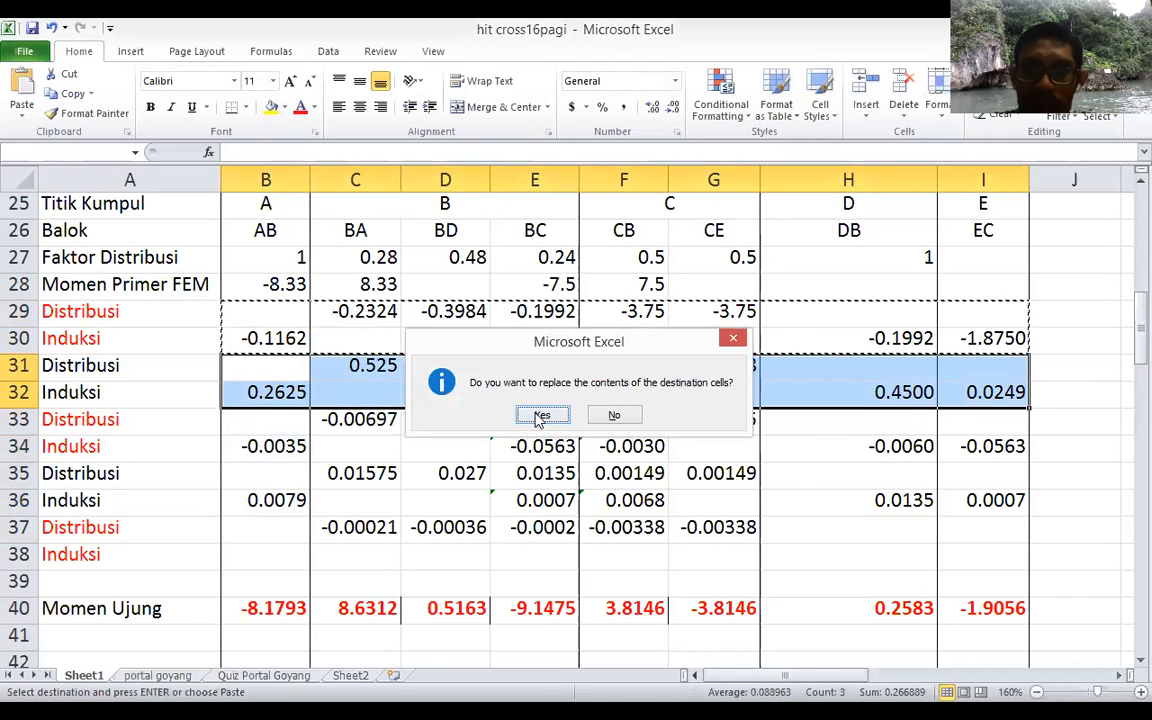
left_click(540, 416)
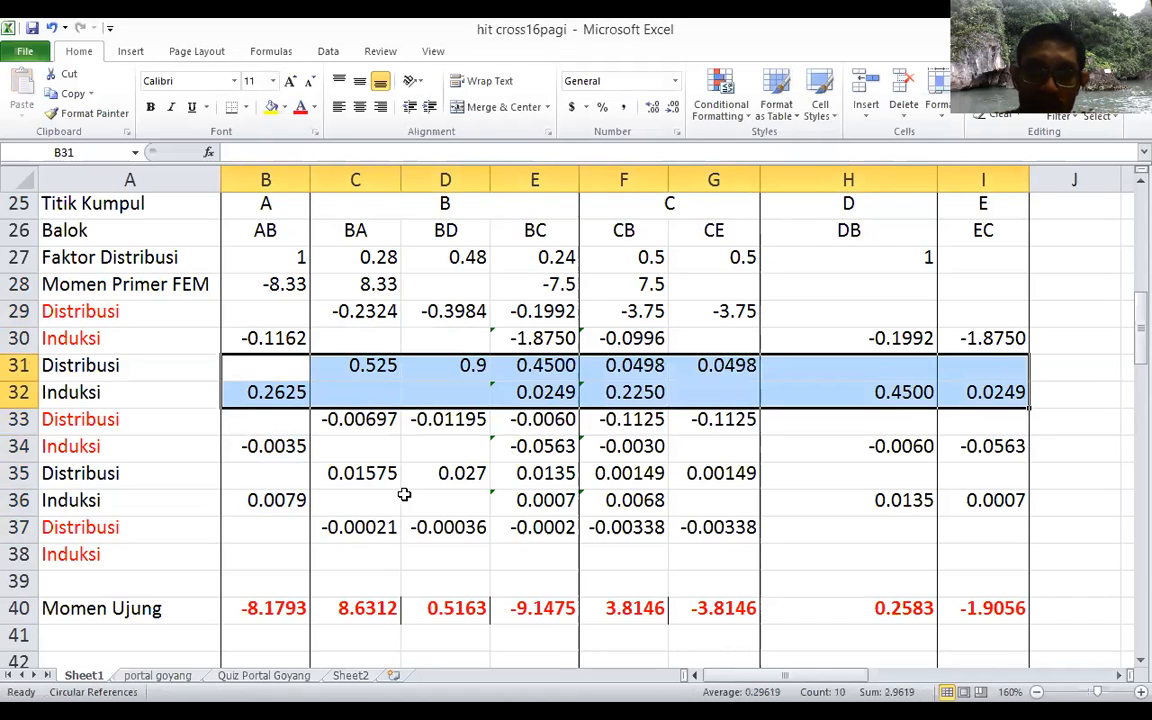
Step: Clear all distribution and carry-over values below the first pair of rows, in B31:I37
left_click(372, 538)
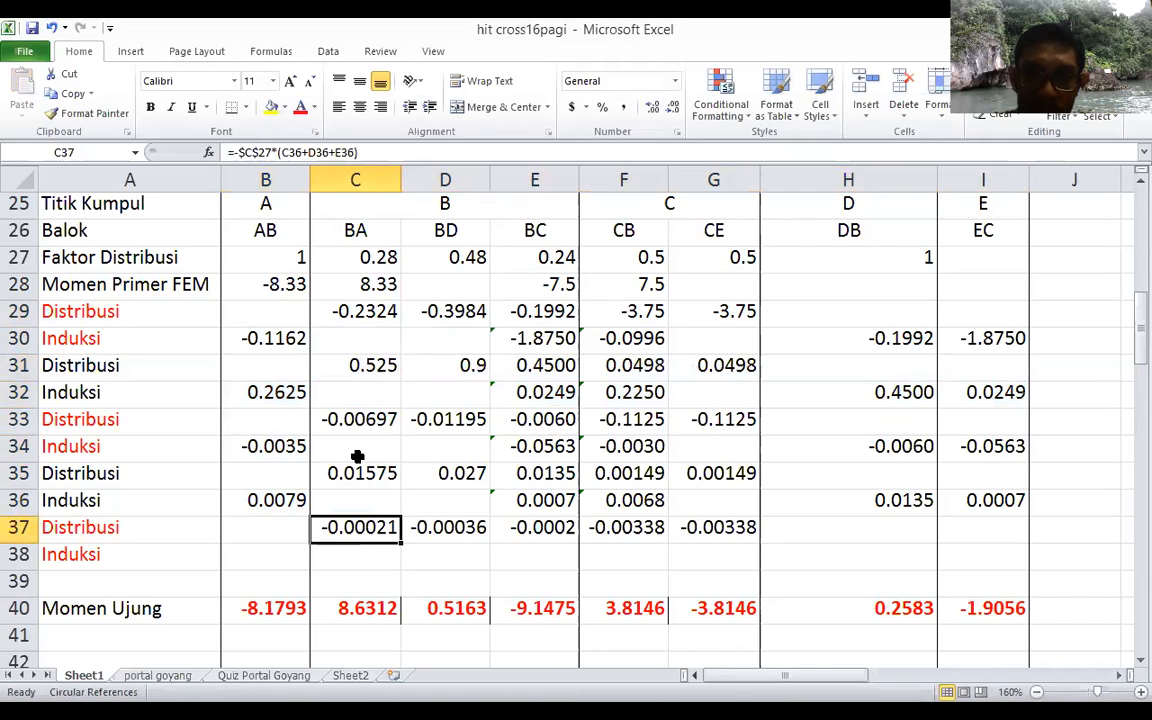
left_click(263, 371)
key("shift+Right")
key("shift+Right")
key("shift+Right")
key("shift+Right")
key("shift+Right")
key("shift+Right")
key("shift+Right")
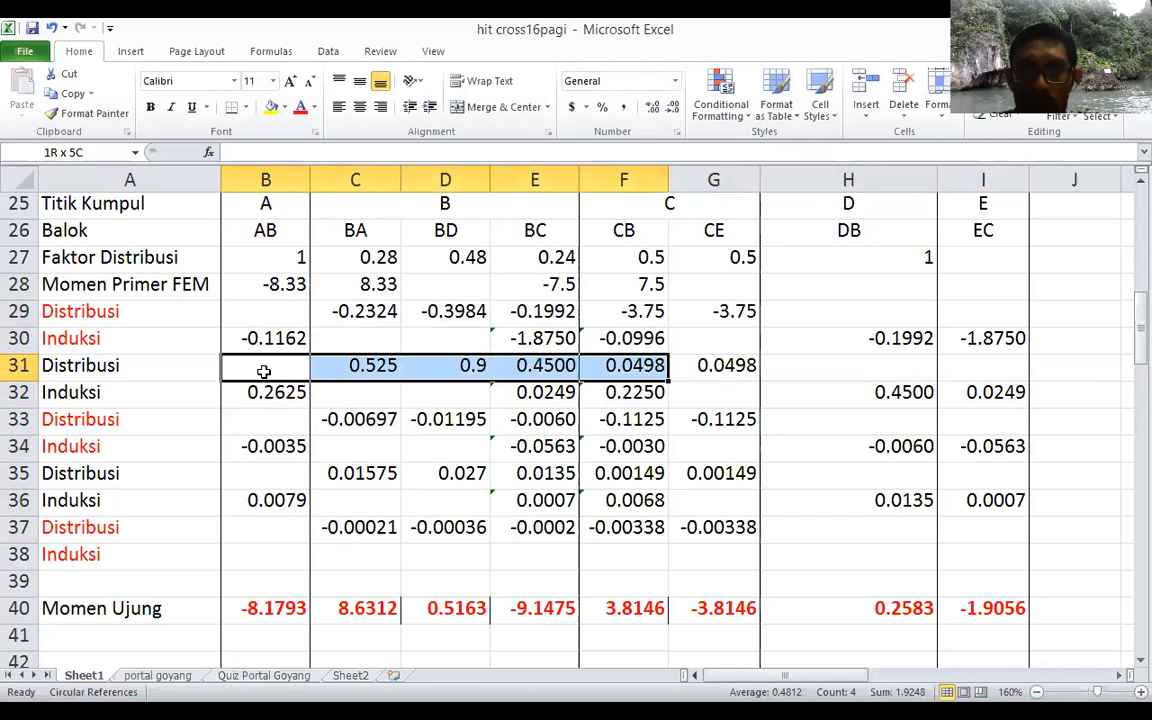
key("shift+Down")
key("shift+Down")
key("shift+Down")
key("shift+Down")
key("shift+Down")
key("shift+Down")
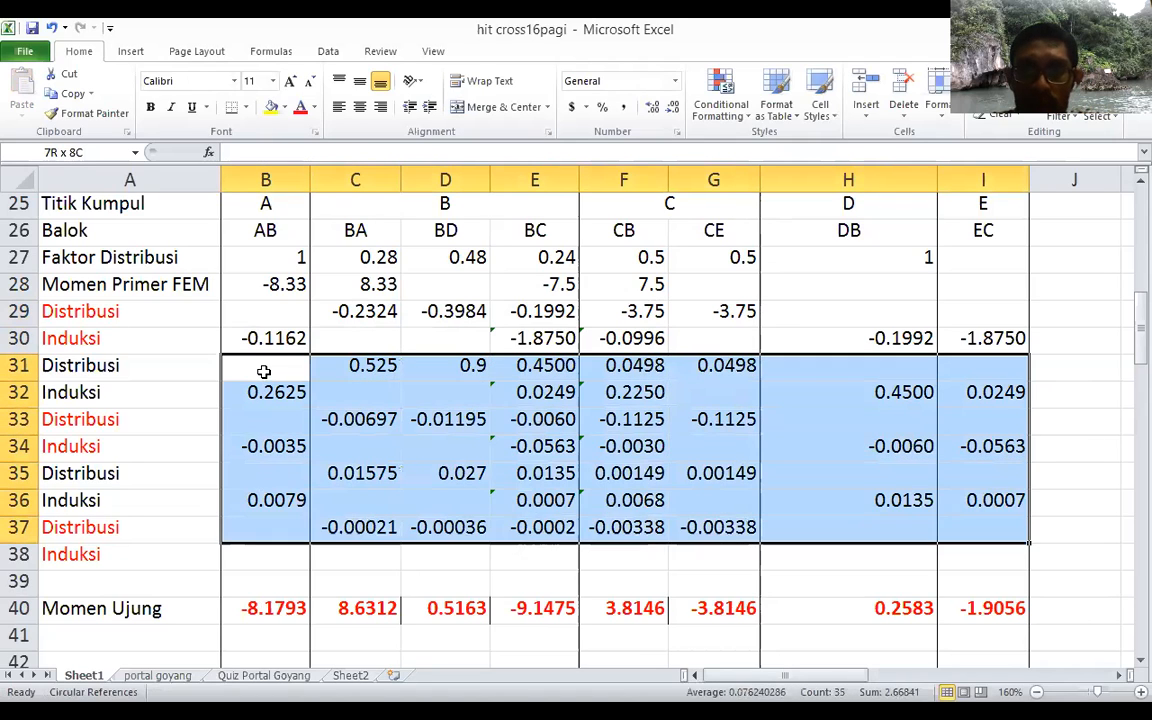
key("Delete")
Step: Try to fill several rows at once by copying B29:I30 onto B31:B37, and undo the paste
left_click(274, 312)
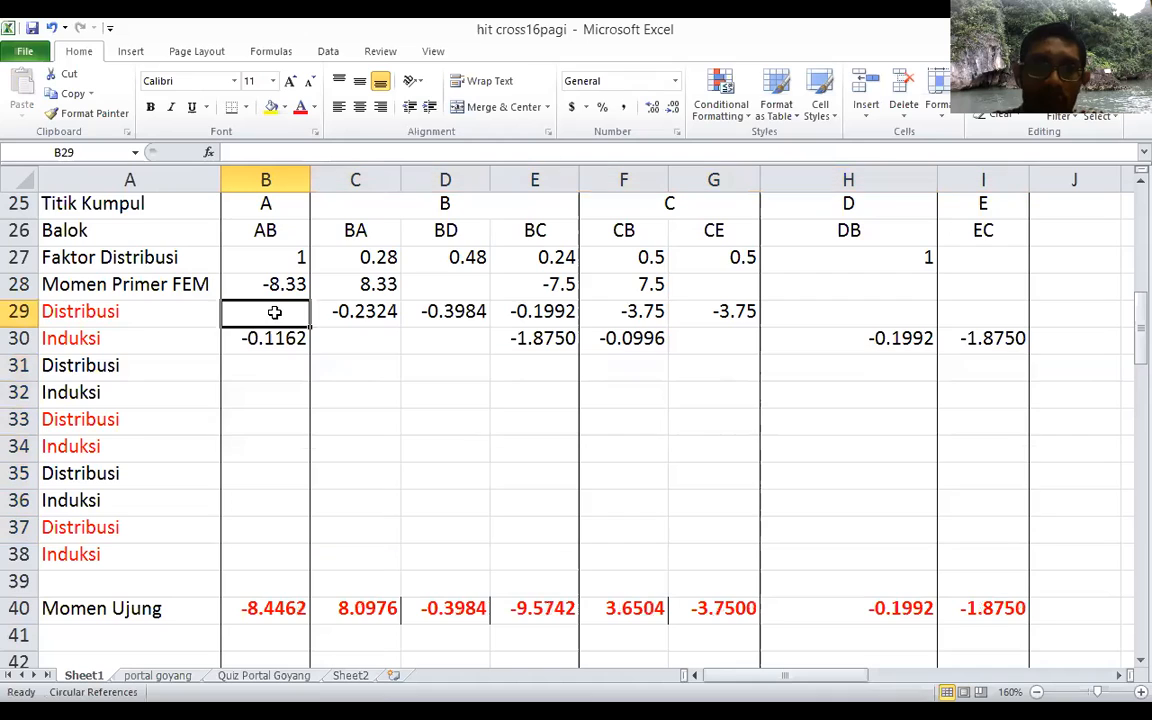
key("shift+Right")
key("shift+Right")
key("shift+Right")
key("shift+Right")
key("shift+Right")
key("shift+Right")
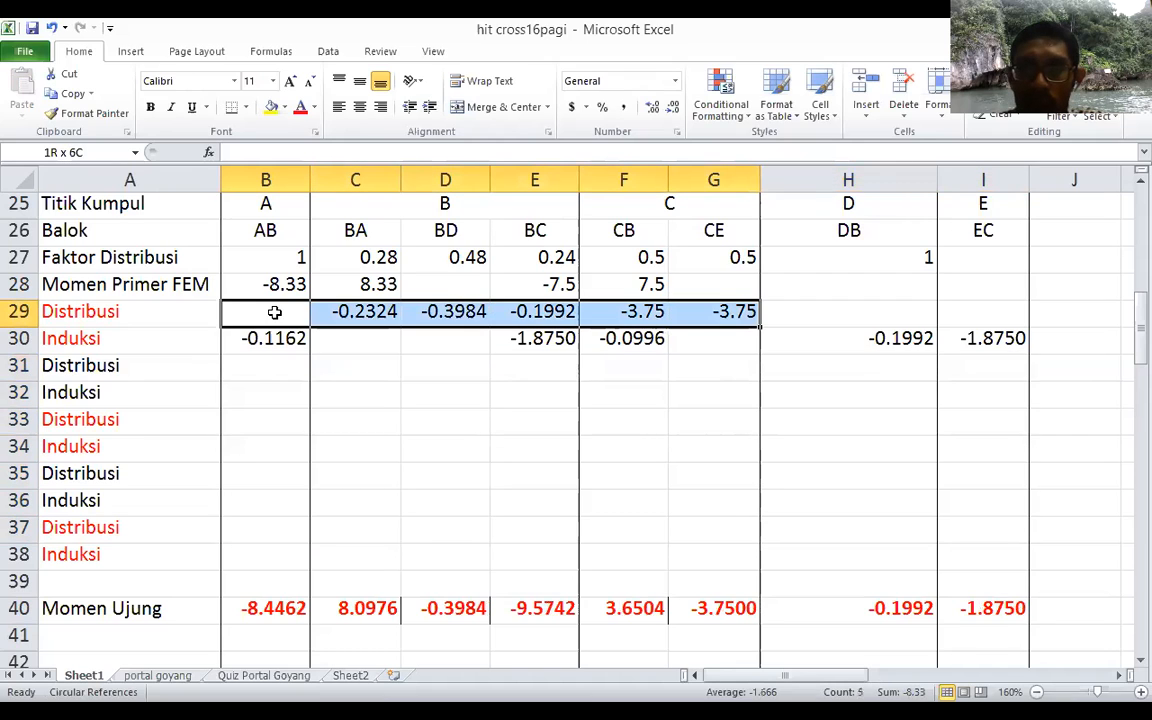
key("shift+Right")
key("shift+Down")
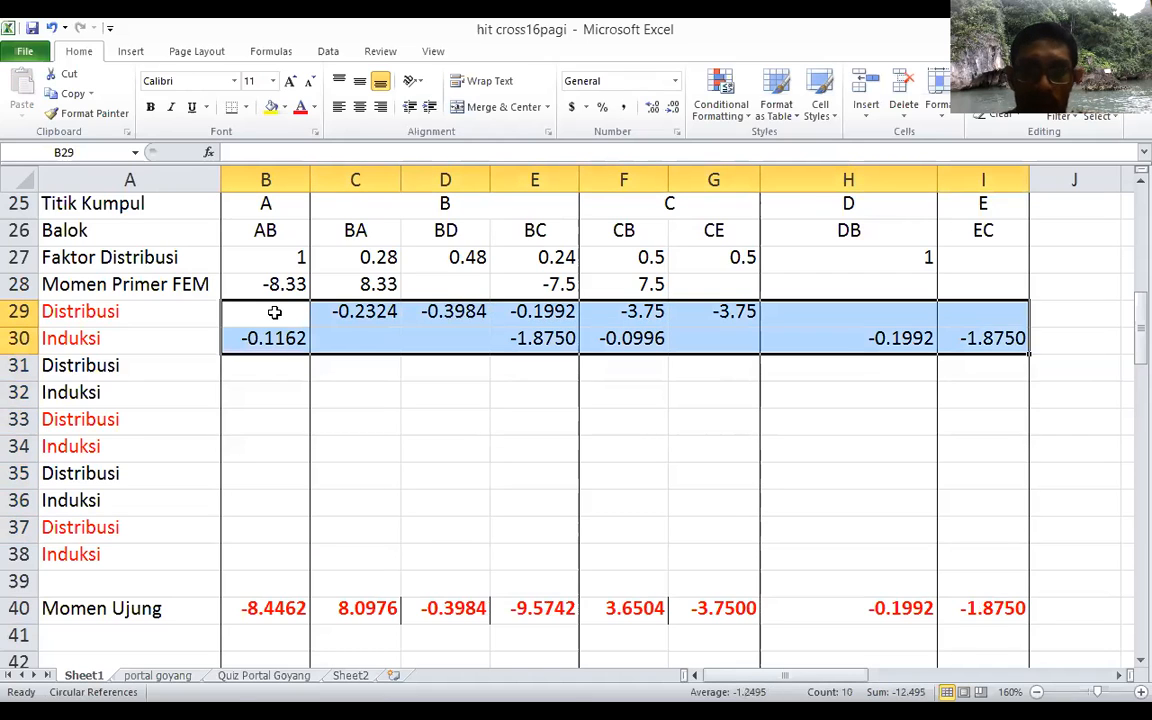
key("ctrl+c")
key("Down")
key("Down")
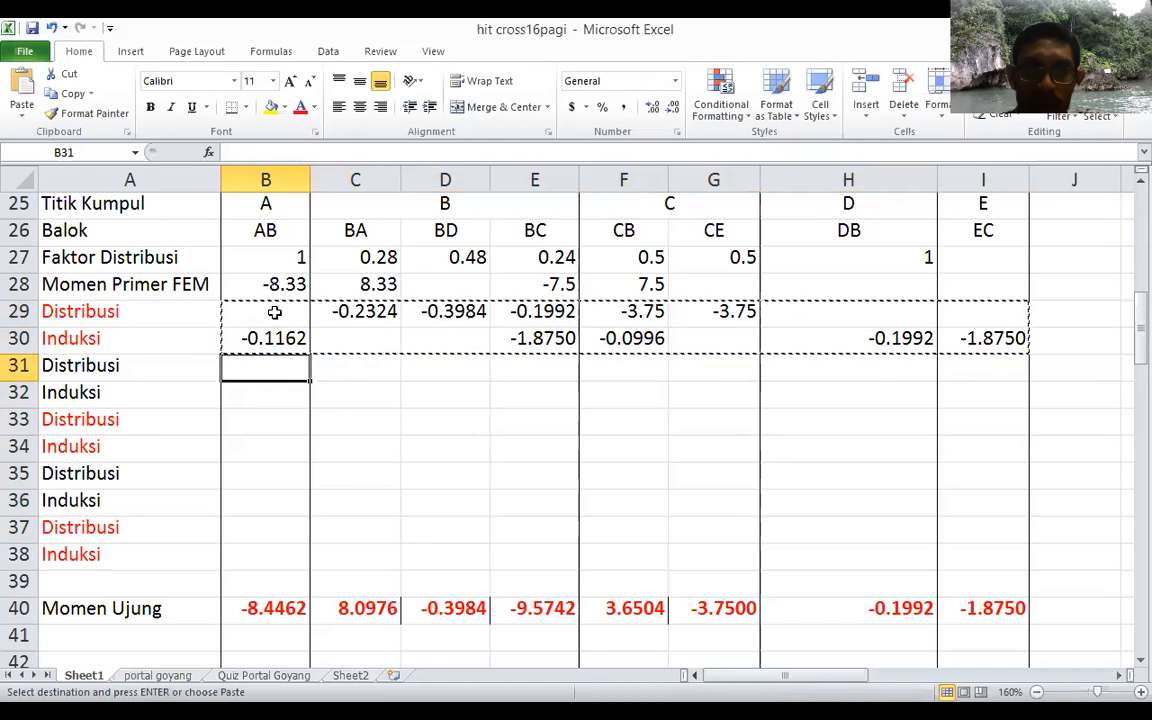
key("shift+Down")
key("shift+Down")
key("shift+Down")
key("shift+Down")
key("shift+Down")
key("shift+Down")
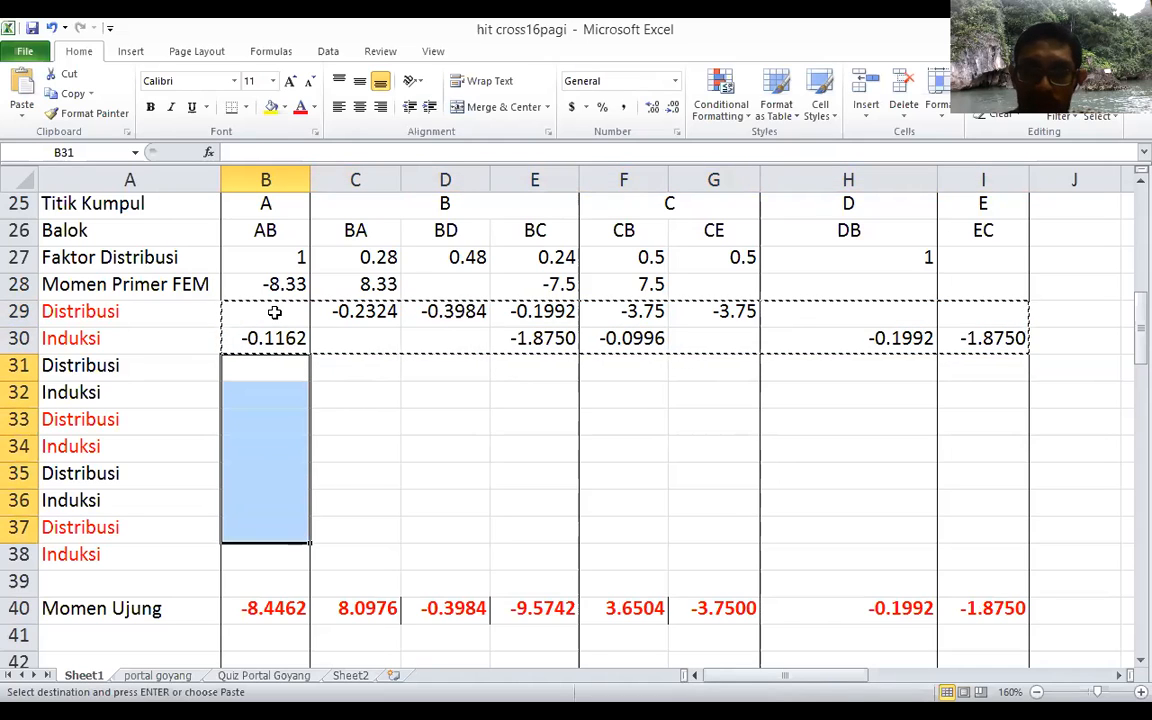
key("Return")
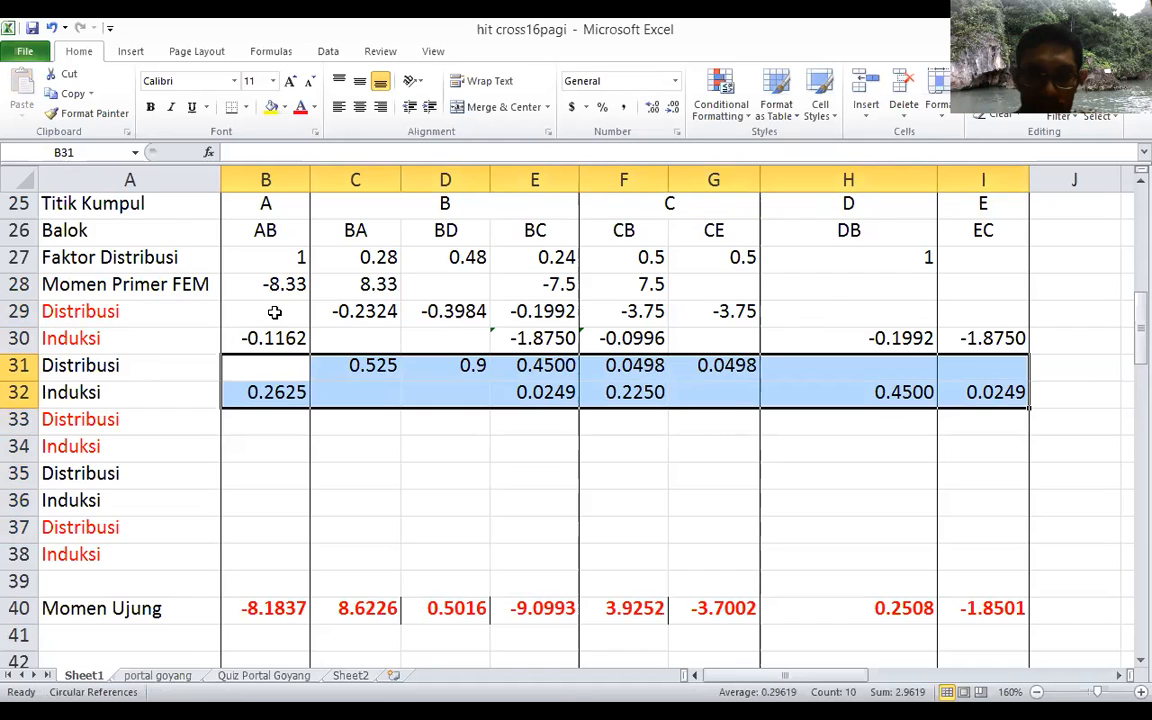
key("ctrl+z")
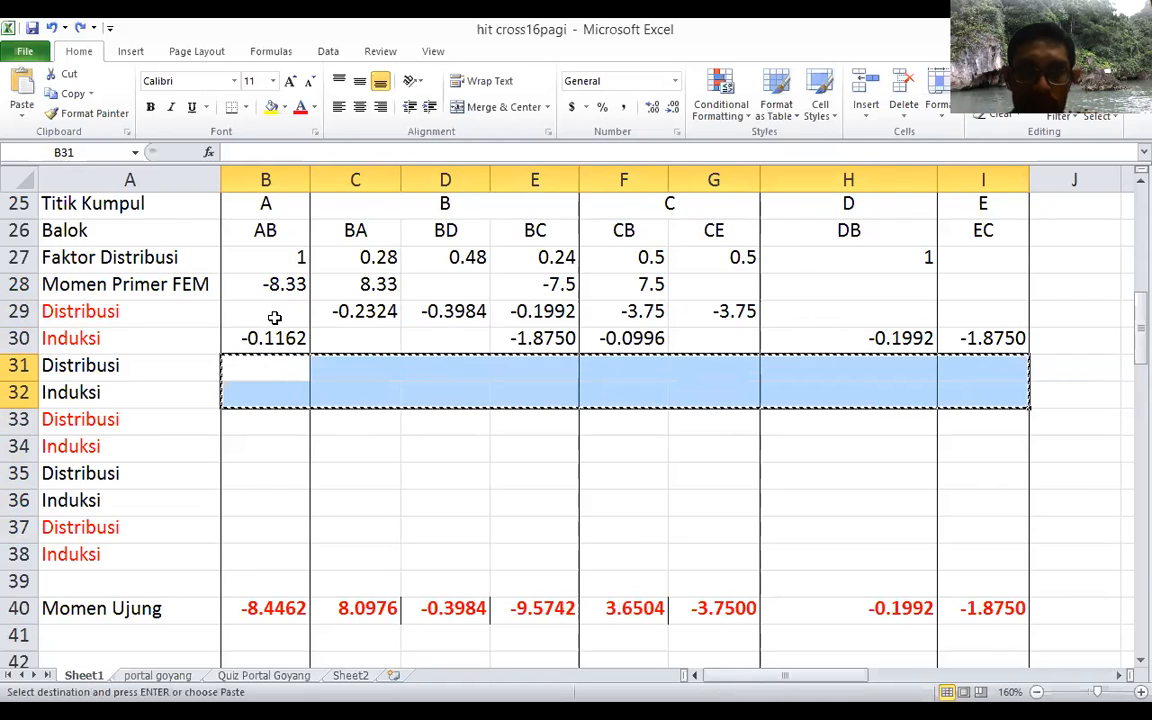
key("ctrl+c")
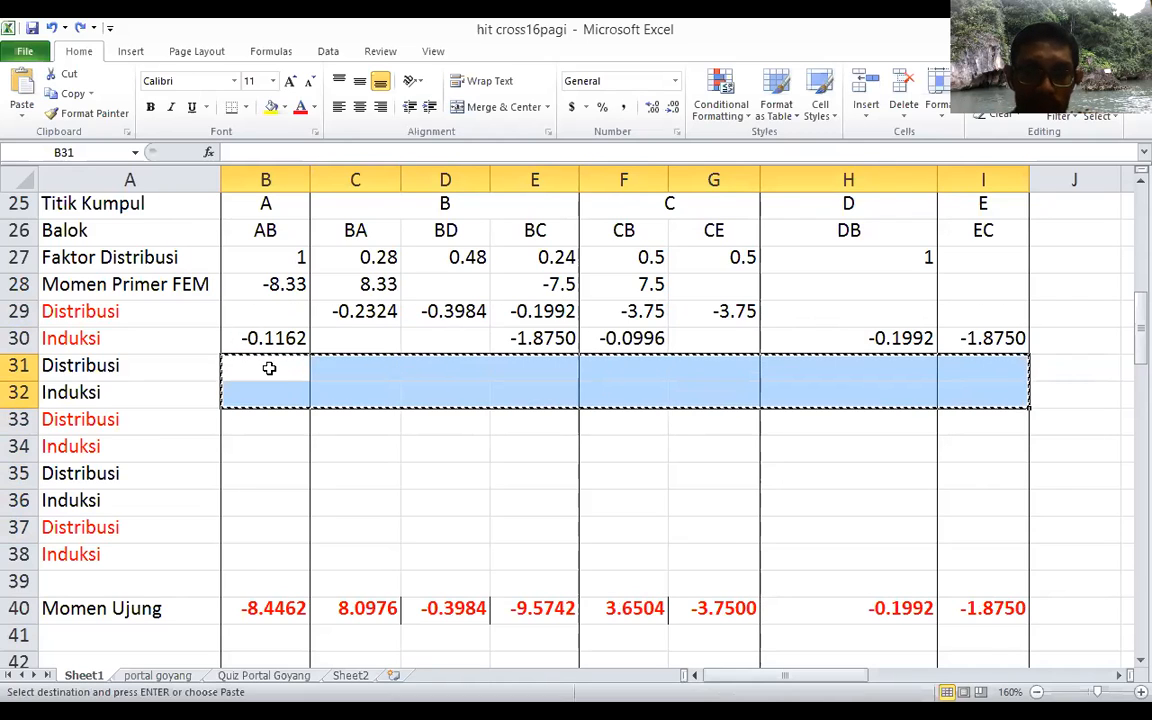
left_click(269, 368)
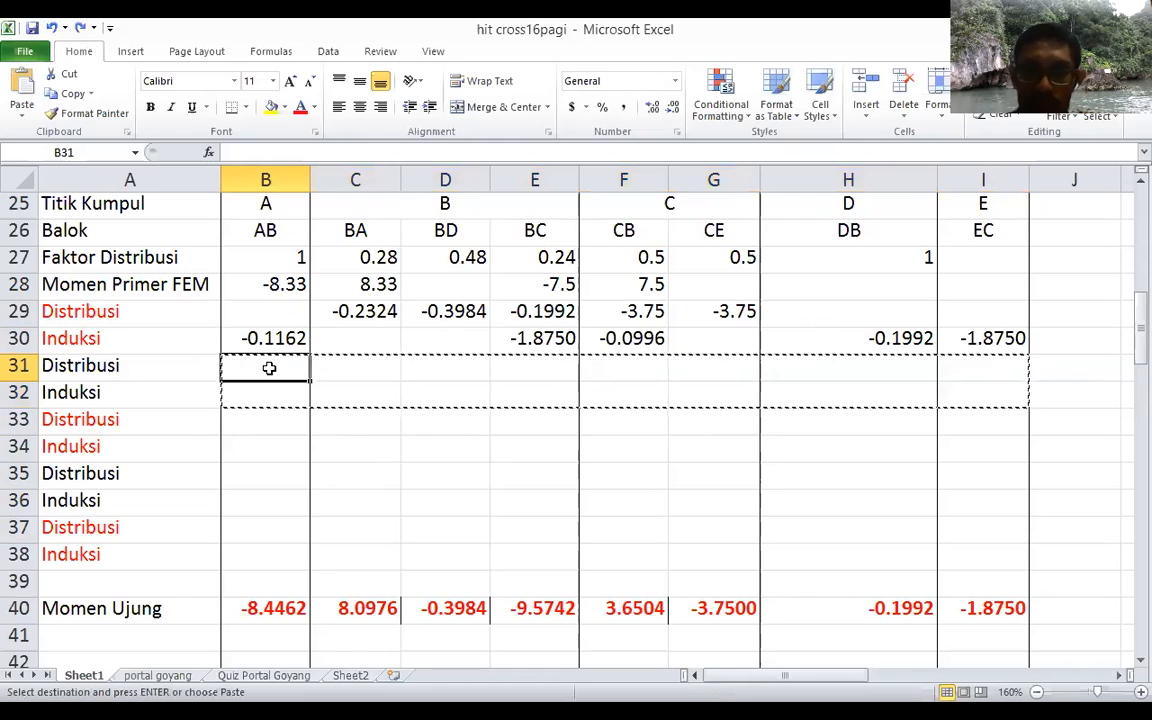
key("Escape")
Step: Copy the first Distribusi and Induksi formulas in B29:I30 into the second pair of rows, B31:I32
left_click(269, 308)
key("shift+Right")
key("shift+Right")
key("shift+Right")
key("shift+Right")
key("shift+Right")
key("shift+Right")
key("shift+Right")
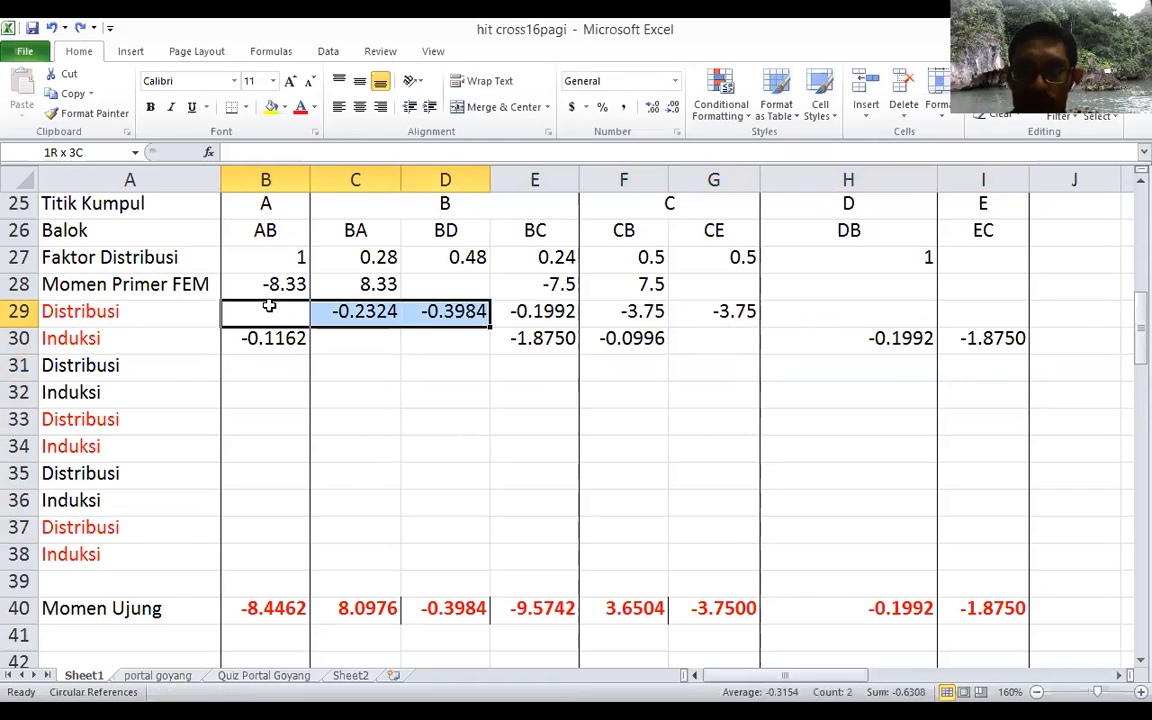
key("shift+Down")
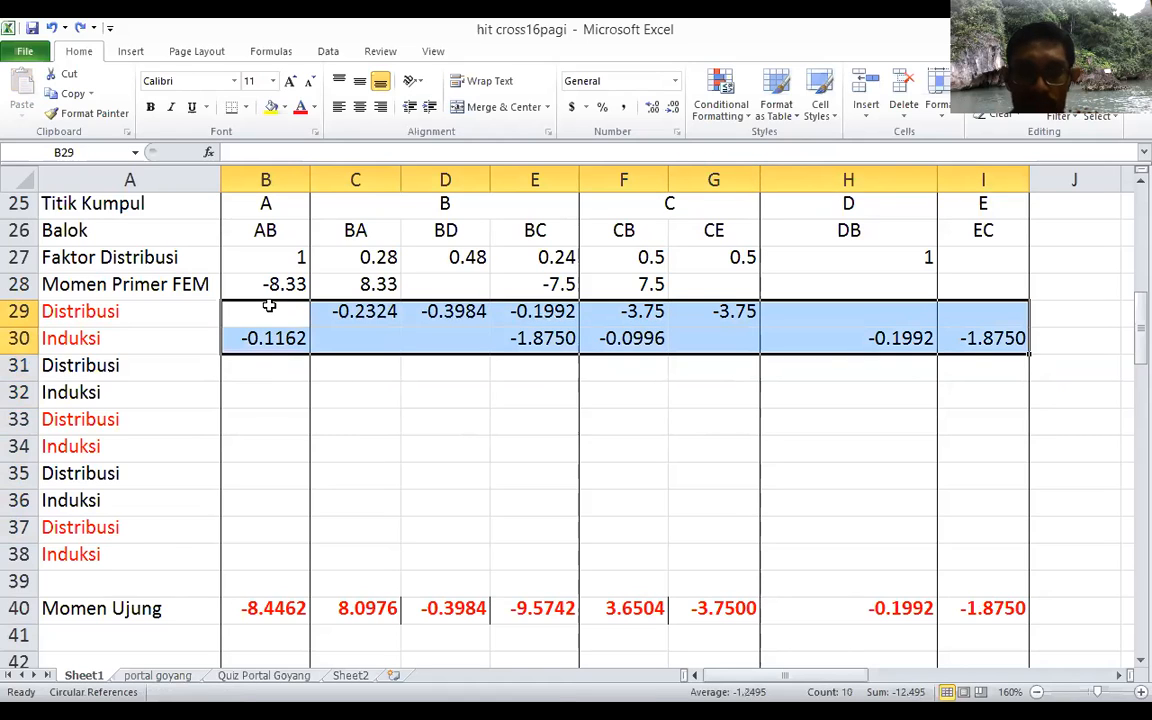
key("ctrl+c")
key("Down")
key("Down")
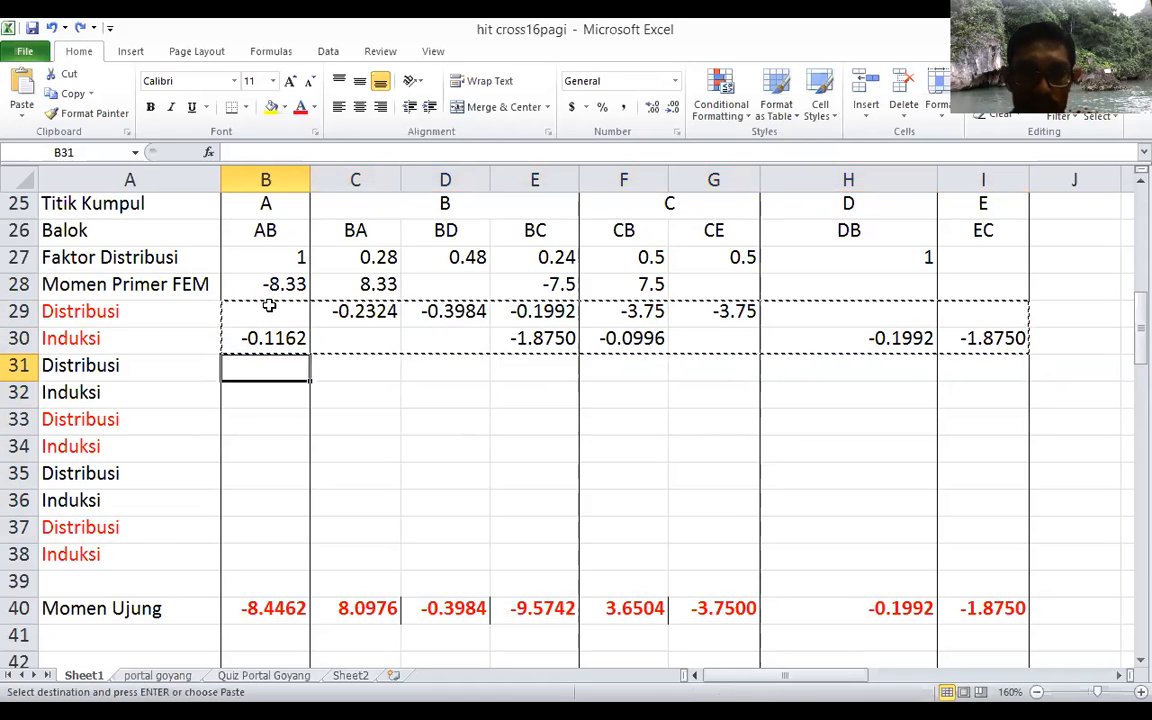
key("shift+Down")
key("shift+Down")
key("shift+Down")
key("shift+Down")
key("shift+Down")
key("shift+Down")
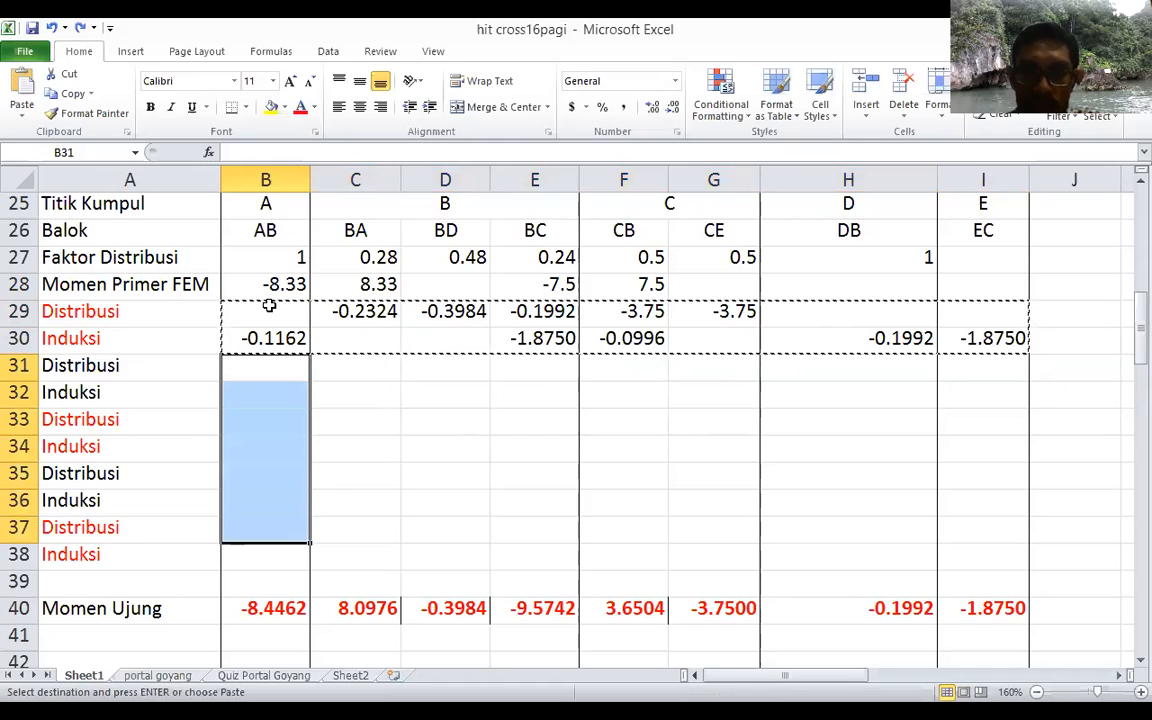
key("ctrl+v")
key("Escape")
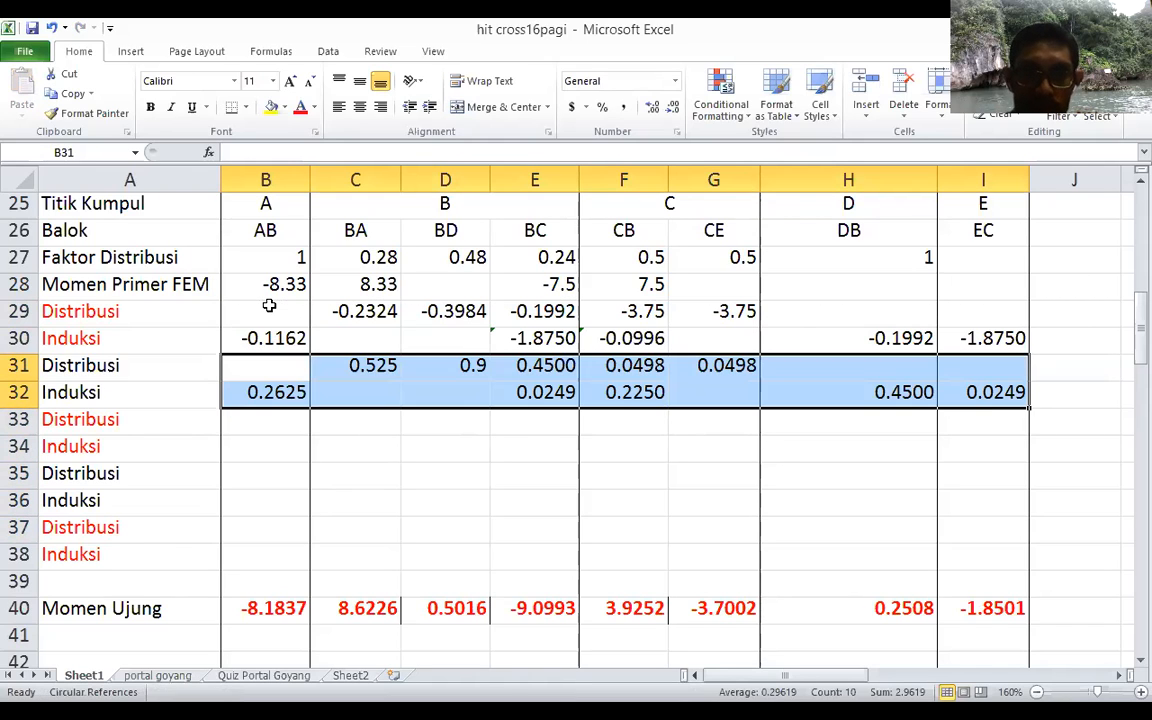
Step: Copy the formulas in B29:I30 again and paste them into the third Distribusi and Induksi pair, B33:I34
key("Down")
key("Up")
key("Up")
key("Up")
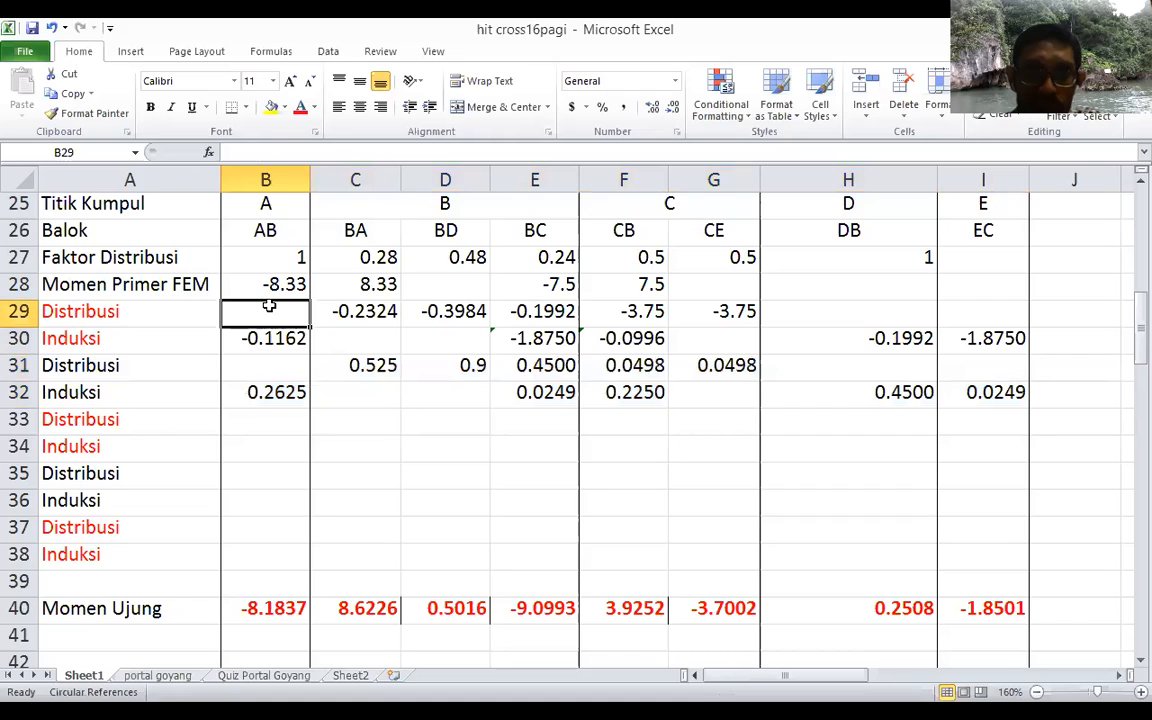
key("shift+Right")
key("shift+Right")
key("shift+Right")
key("shift+Right")
key("shift+Right")
key("shift+Right")
key("shift+Right")
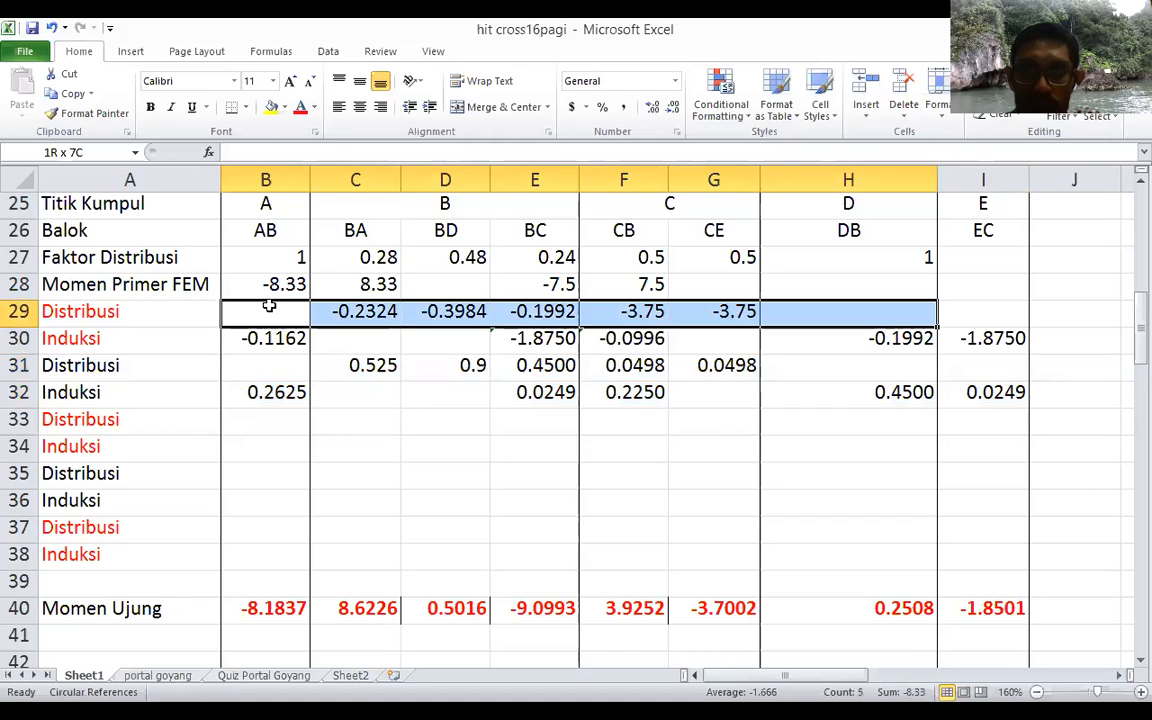
key("shift+Down")
key("ctrl+c")
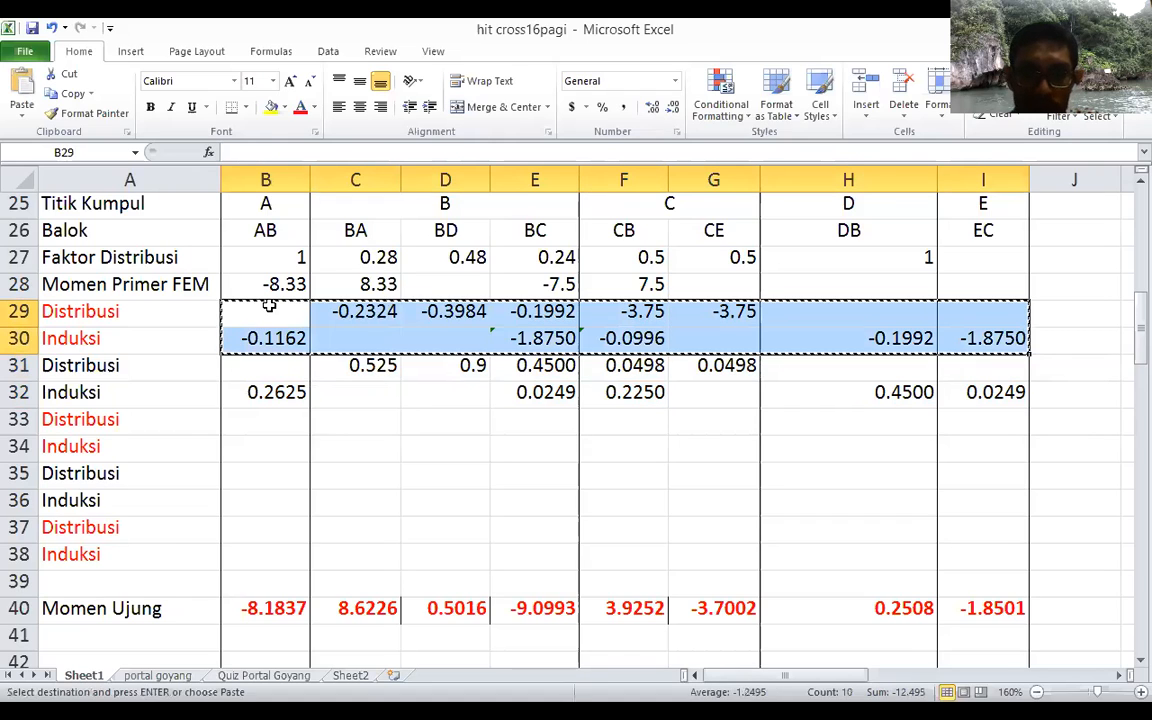
key("Down")
key("Down")
key("Down")
key("Down")
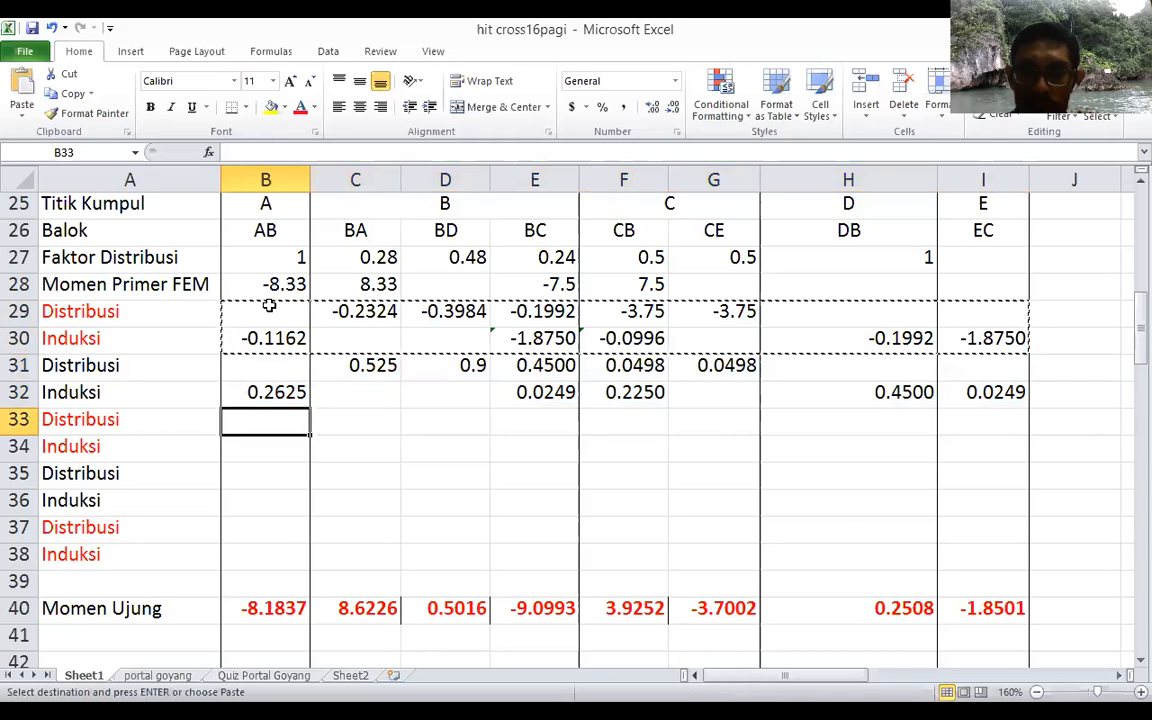
key("ctrl+v")
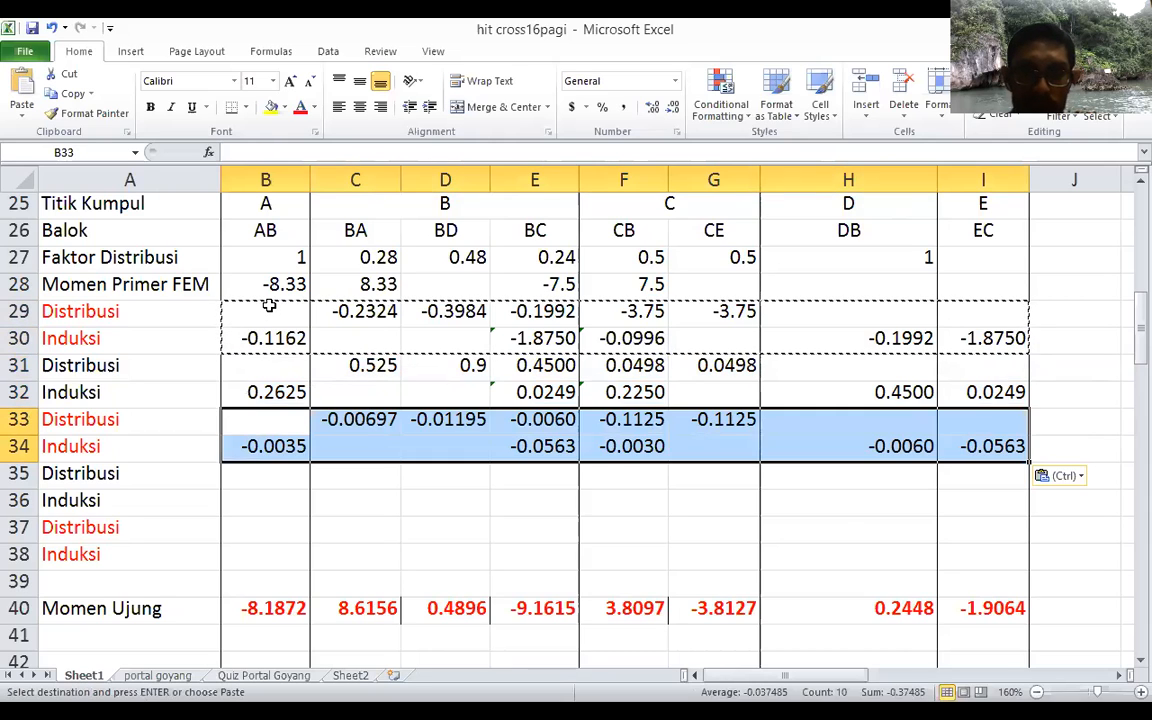
Step: Paste the same copied formulas into the last two Distribusi and Induksi pairs, B35:I36 and B37:I38
key("Down")
key("Down")
key("ctrl+v")
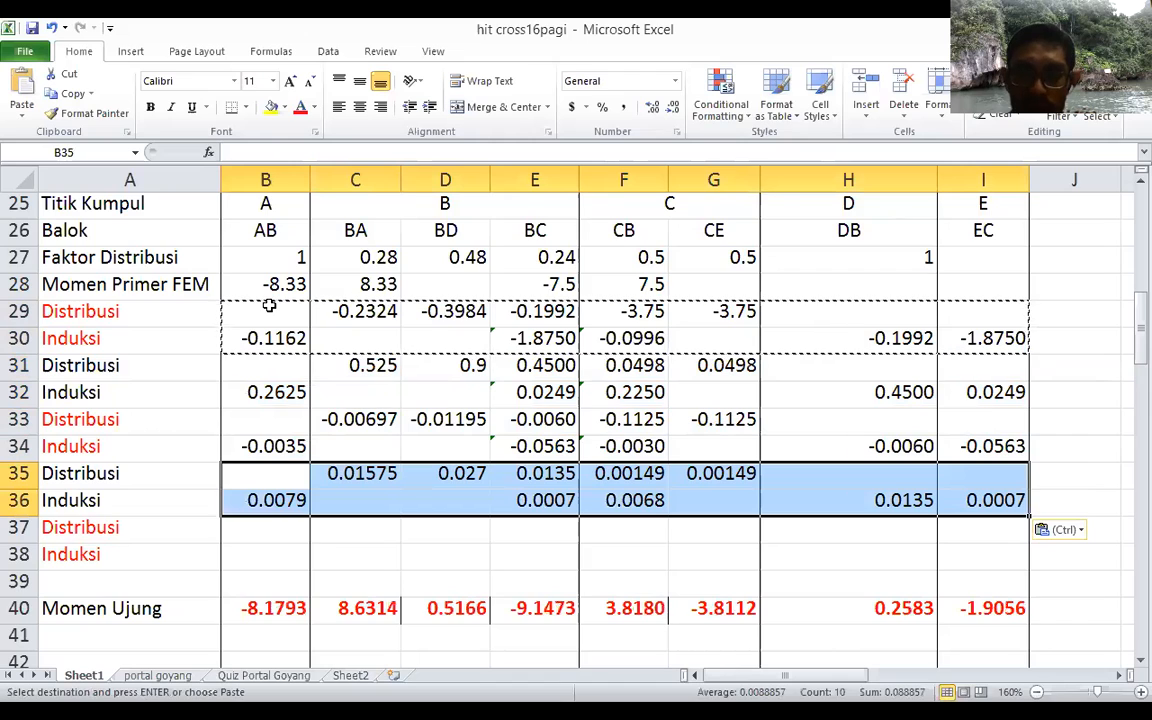
key("Down")
key("Down")
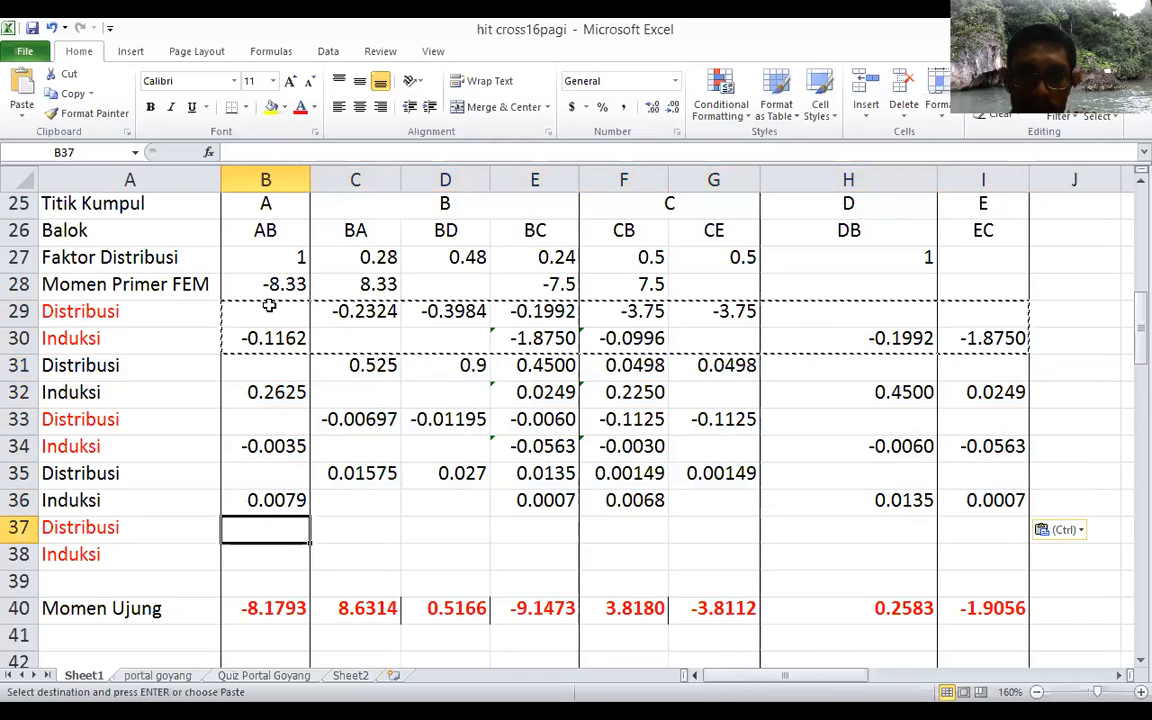
key("ctrl+v")
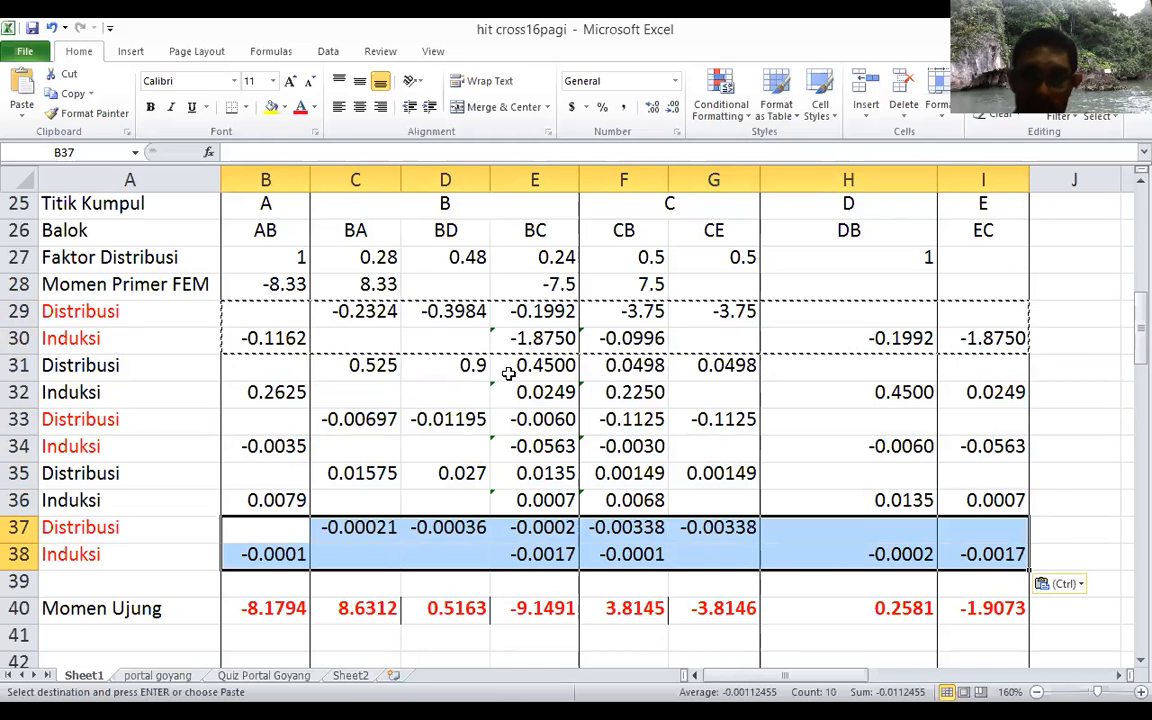
Step: Compare joint C's final moments in F40 and G40 and inspect the last CB carry-over formula in F38
left_click(660, 603)
left_click_drag(690, 606, 509, 601)
key("Escape")
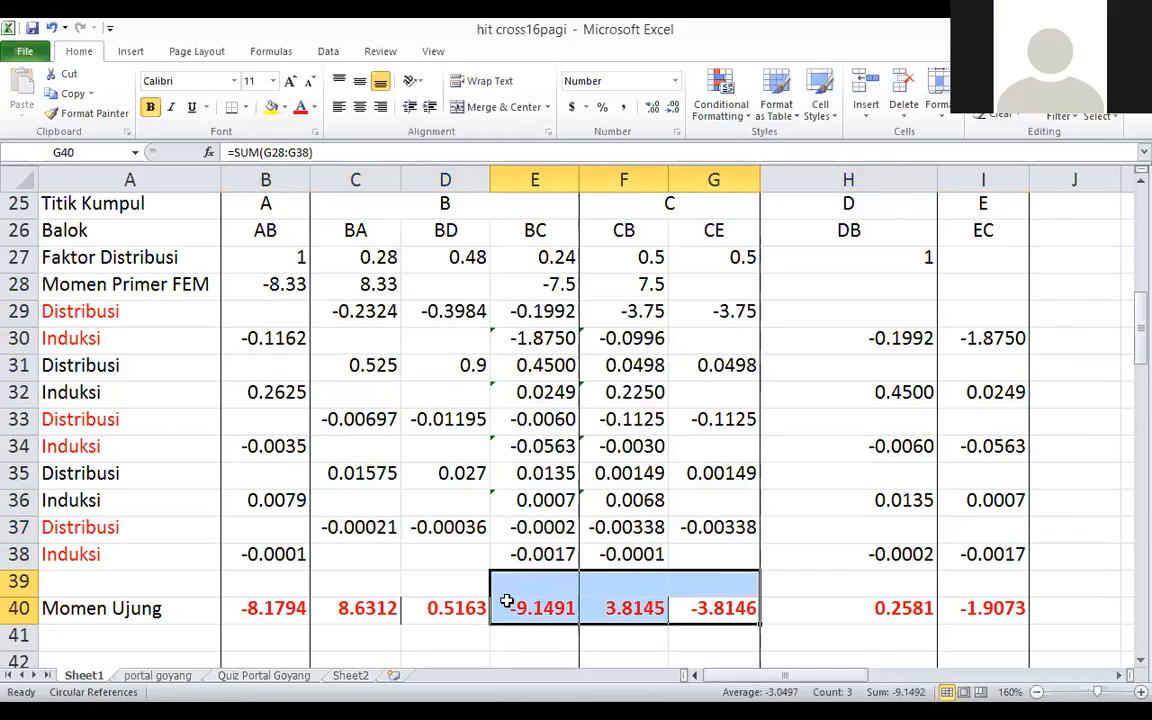
left_click(590, 552)
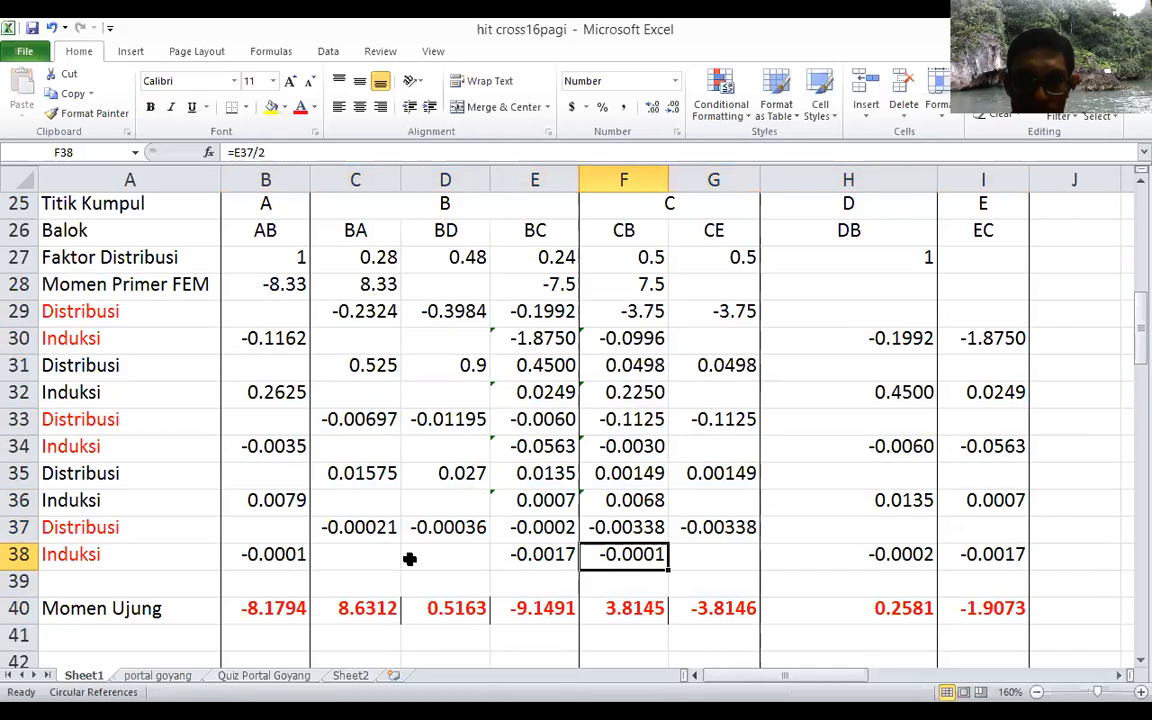
Step: Clear the last Induksi row's values in B38:I38 and recheck joint C's final moments in F40 and G40
left_click(224, 558)
key("shift+Right")
key("shift+Right")
key("shift+Right")
key("shift+Right")
key("shift+Right")
key("shift+Right")
key("shift+Right")
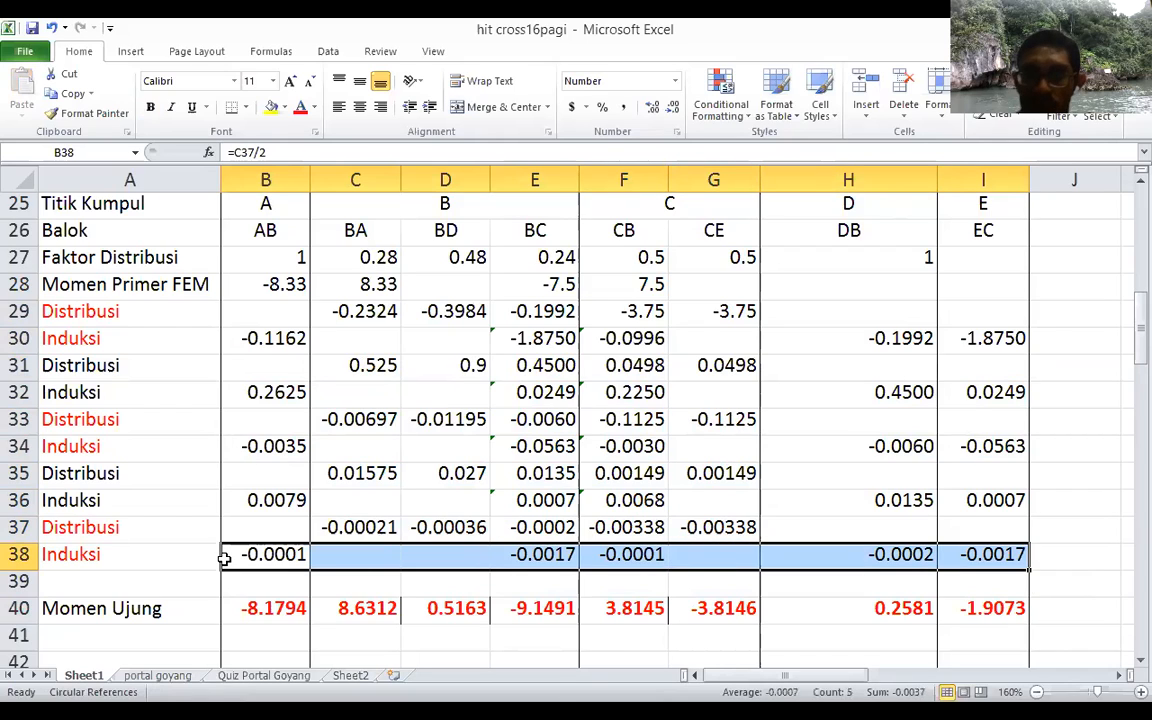
key("Delete")
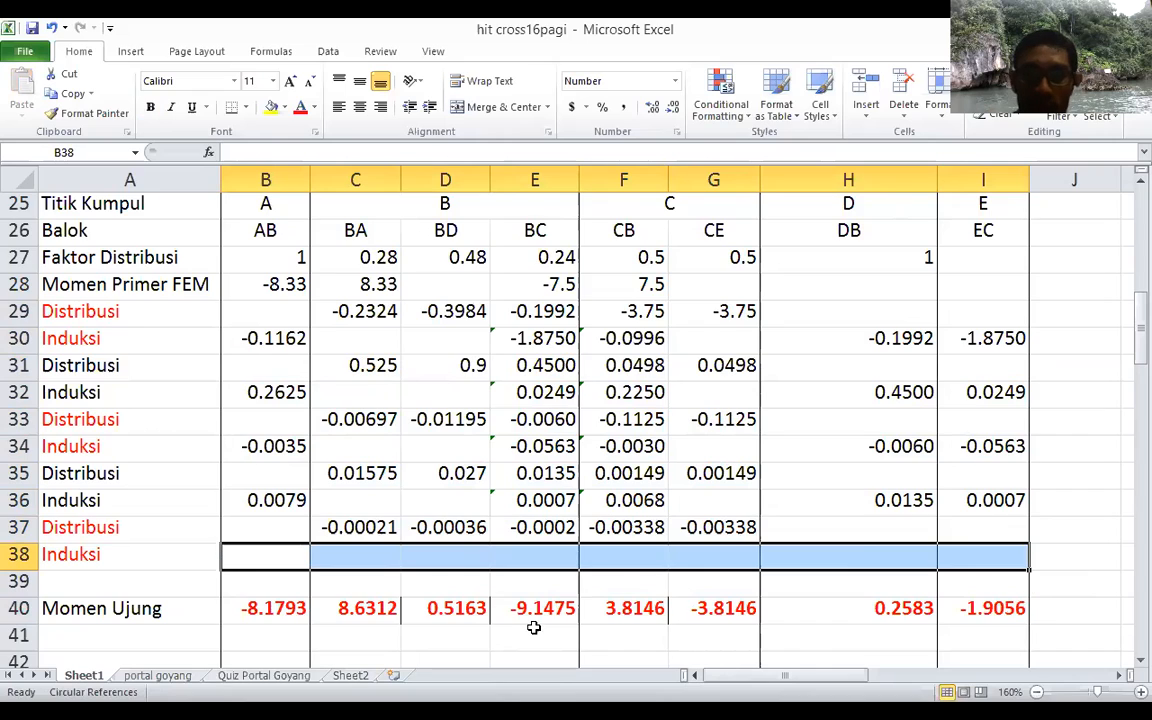
left_click(645, 612)
left_click(699, 613)
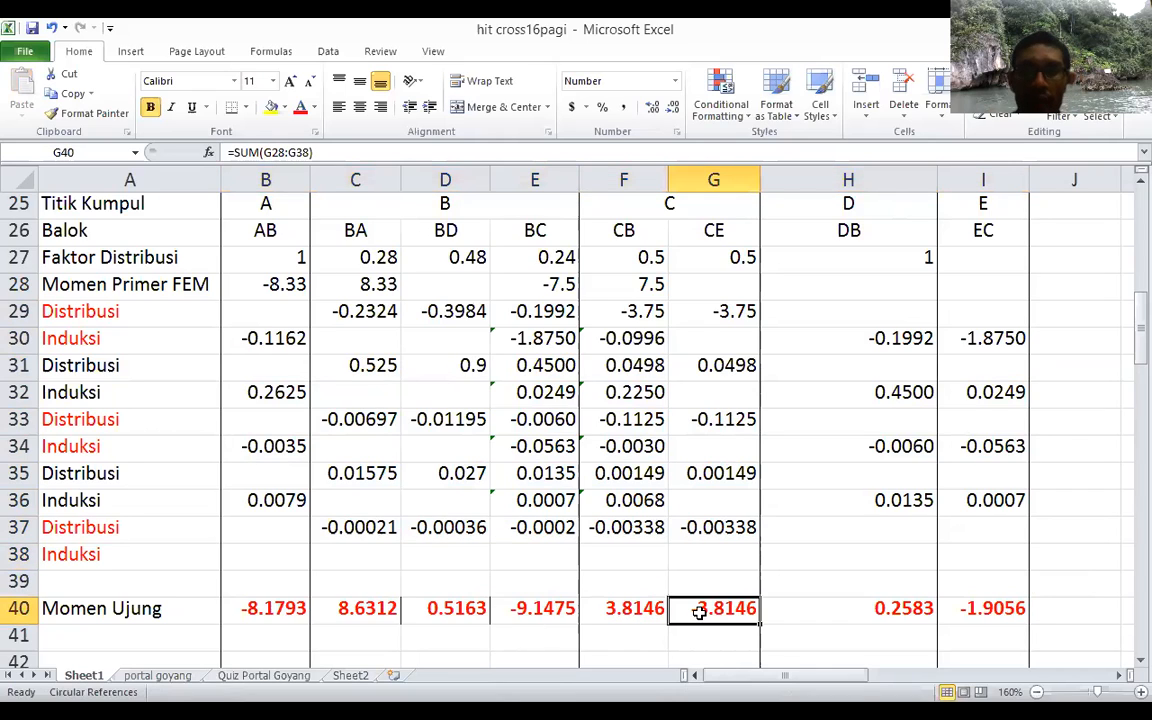